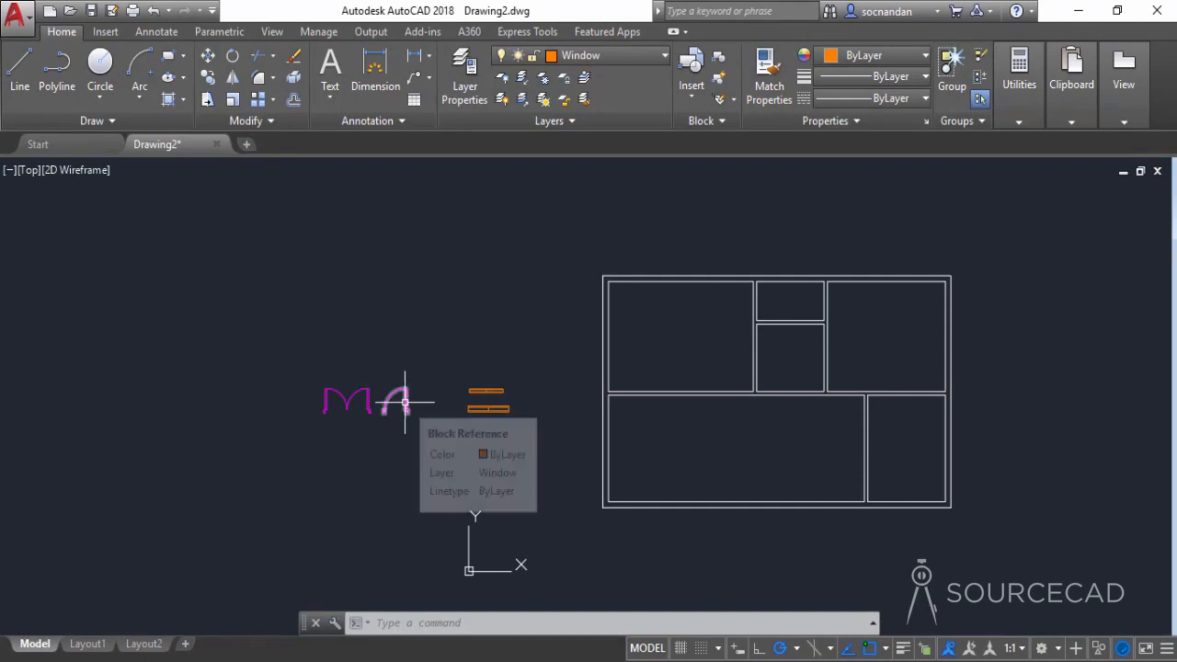
Copy the single door by its lower-right corner onto the wall below the upper-left room, about 11" from the room corner
left_click(208, 78)
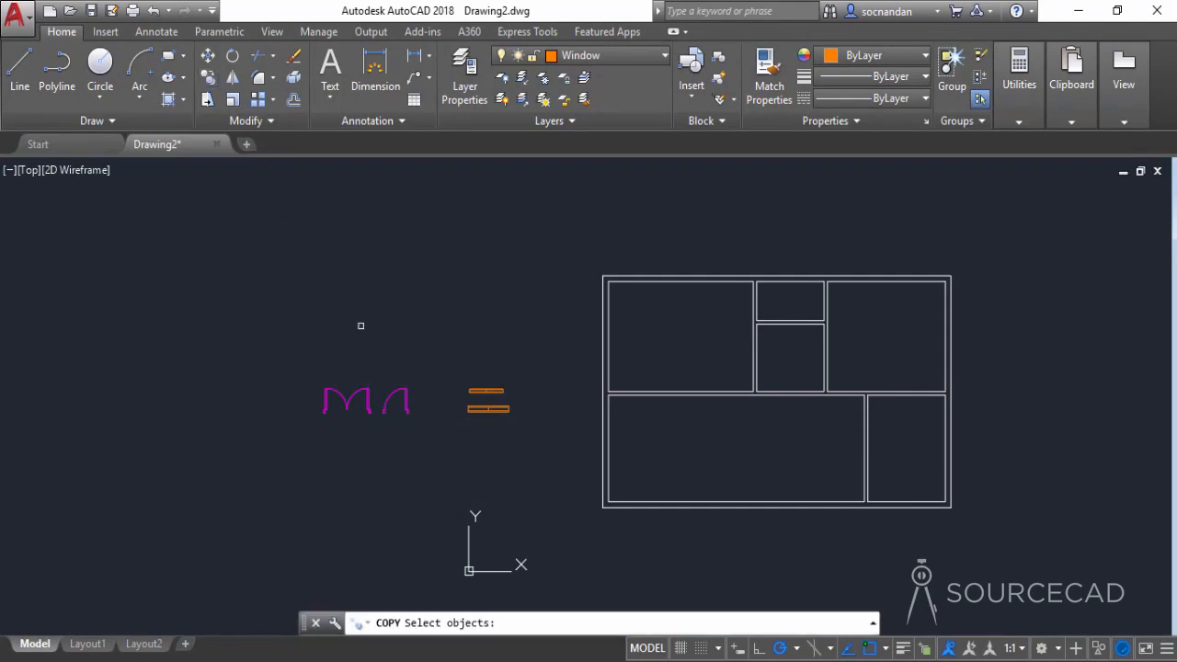
left_click(406, 393)
key("Return")
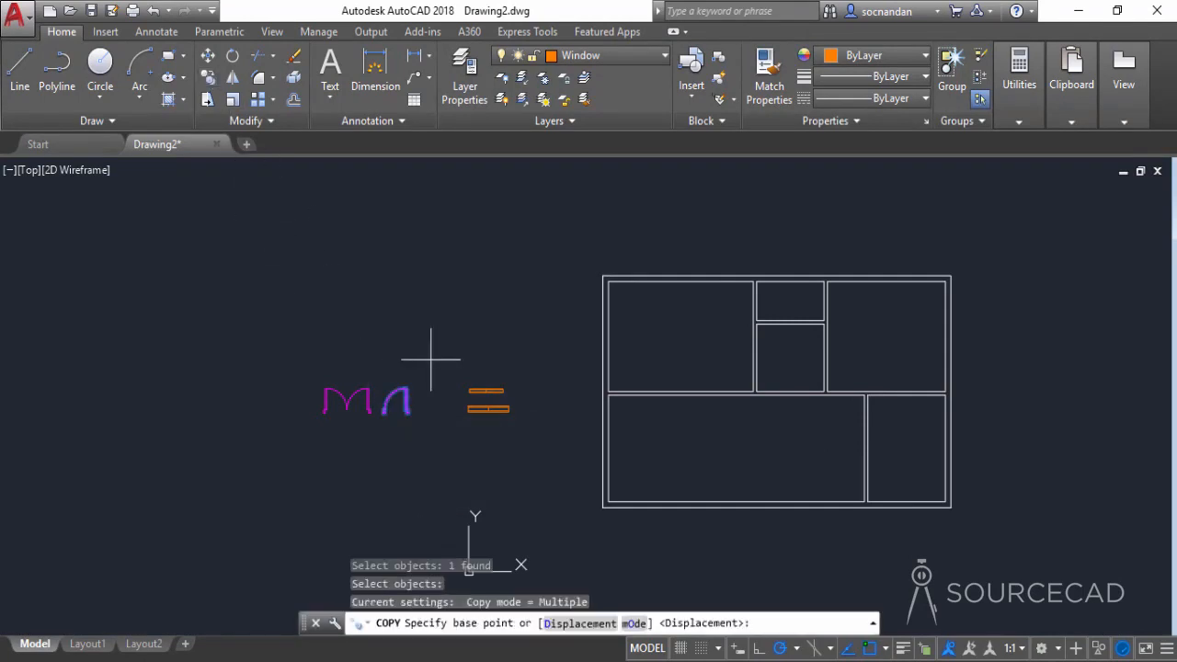
left_click(409, 413)
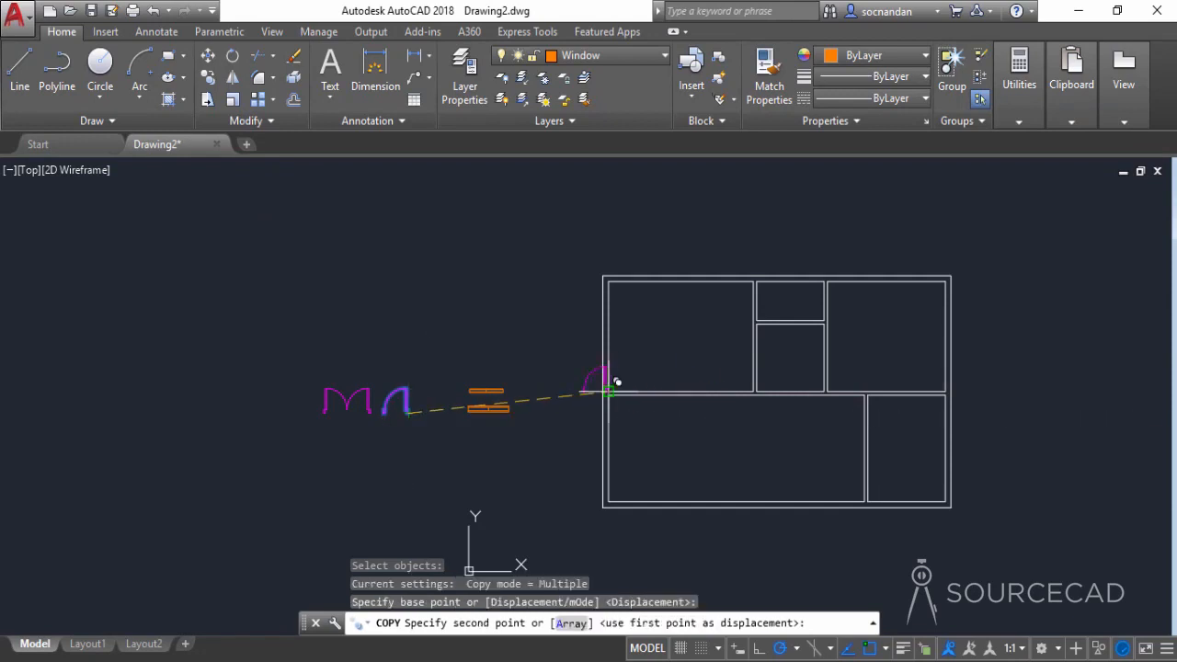
scroll(613, 384, "up", 5)
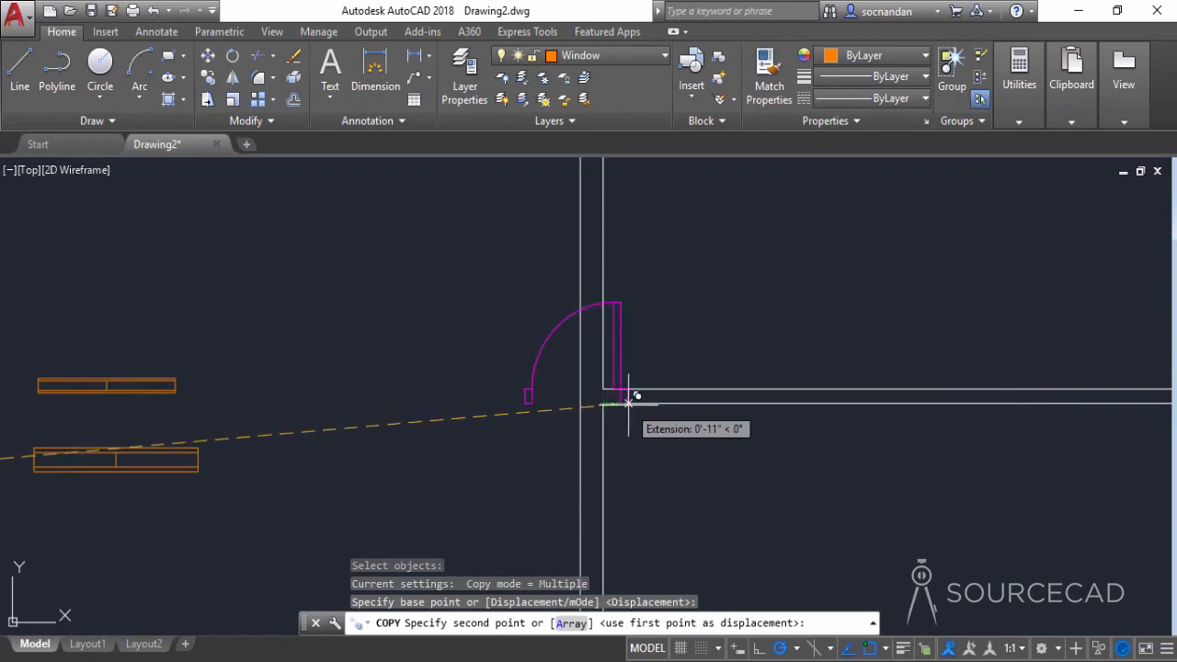
left_click(628, 401)
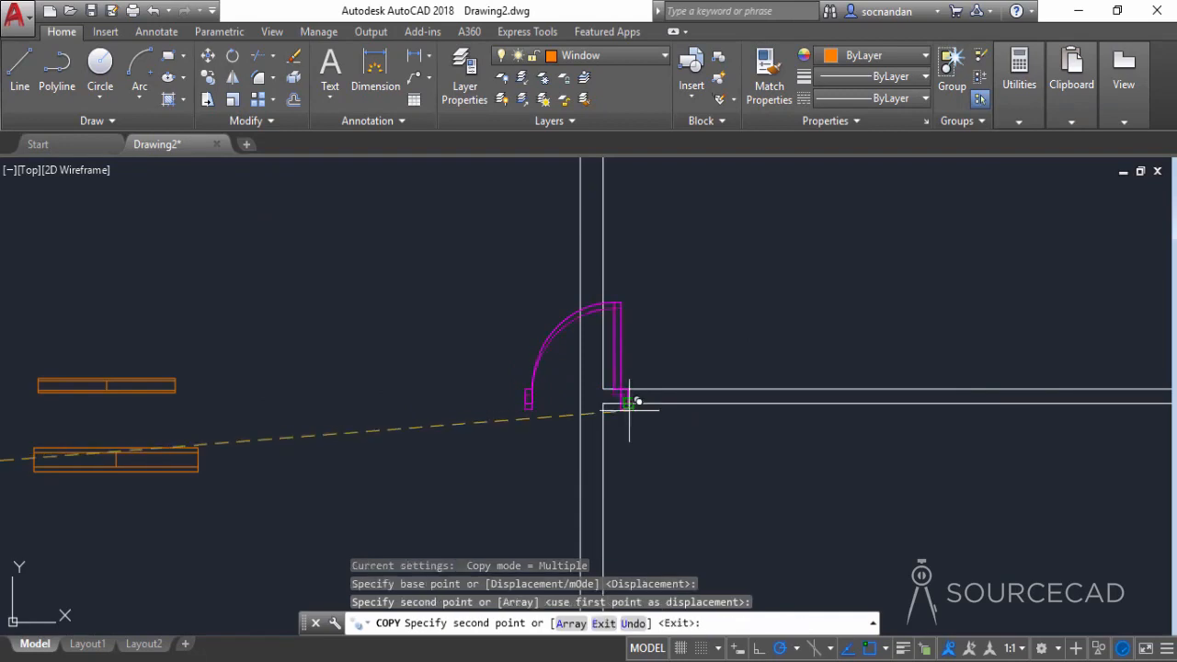
right_click(681, 450)
left_click(722, 214)
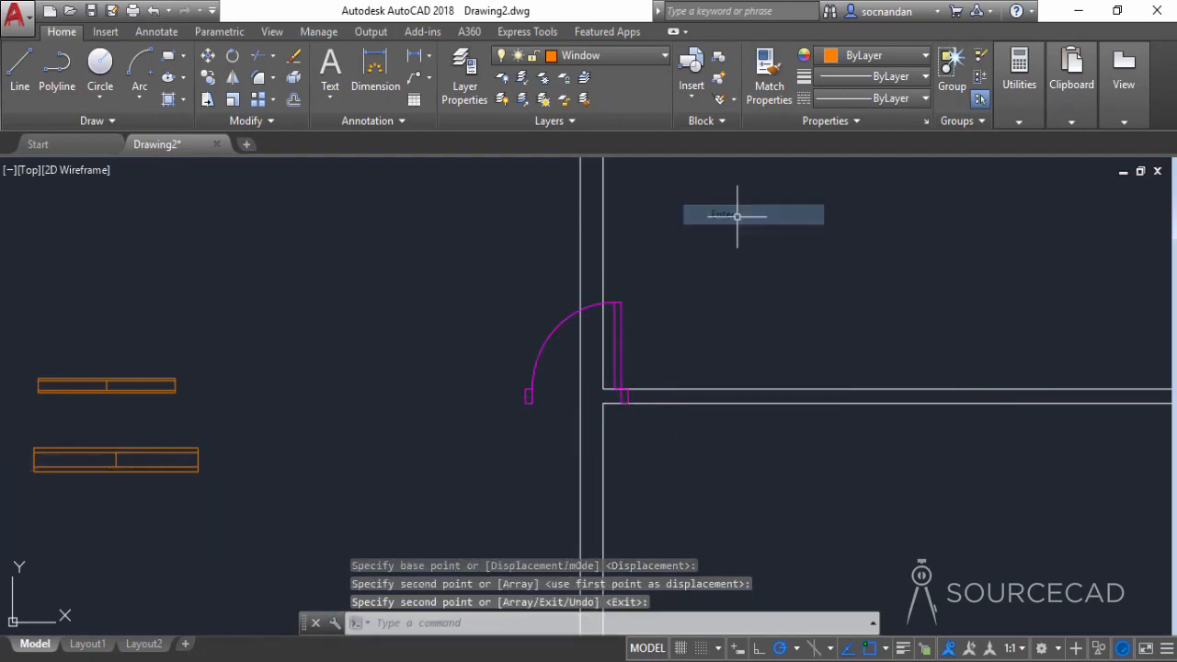
Mirror the copied door about a vertical line through its wall-side frame corner and erase the source object
left_click(624, 322)
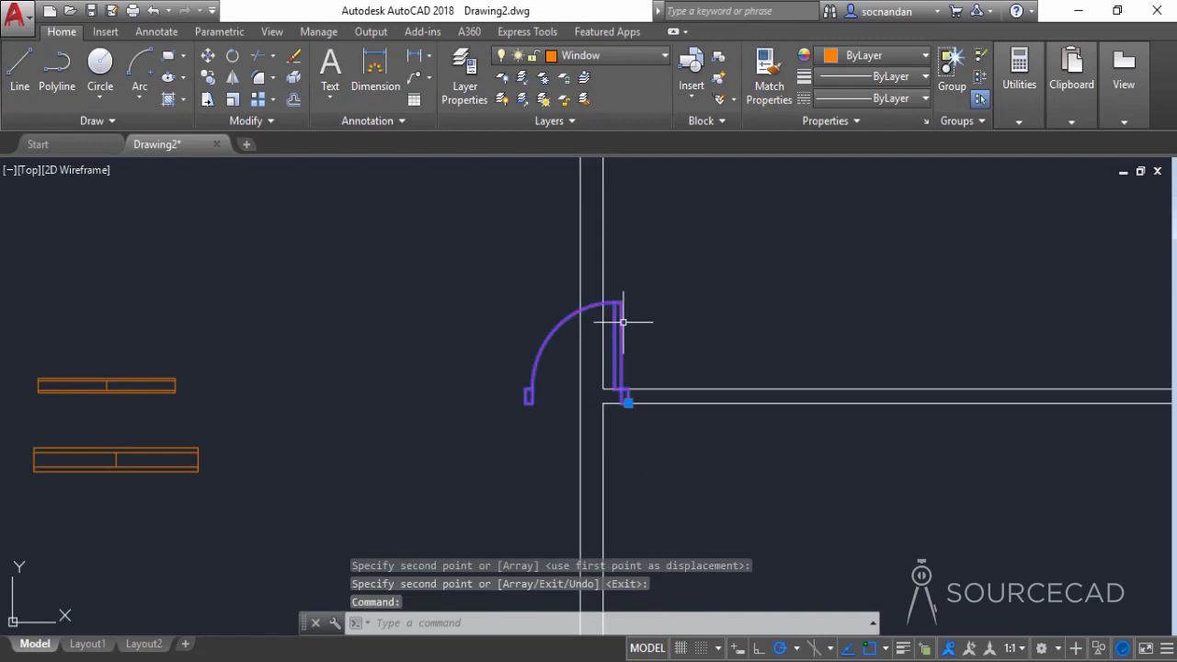
left_click(233, 79)
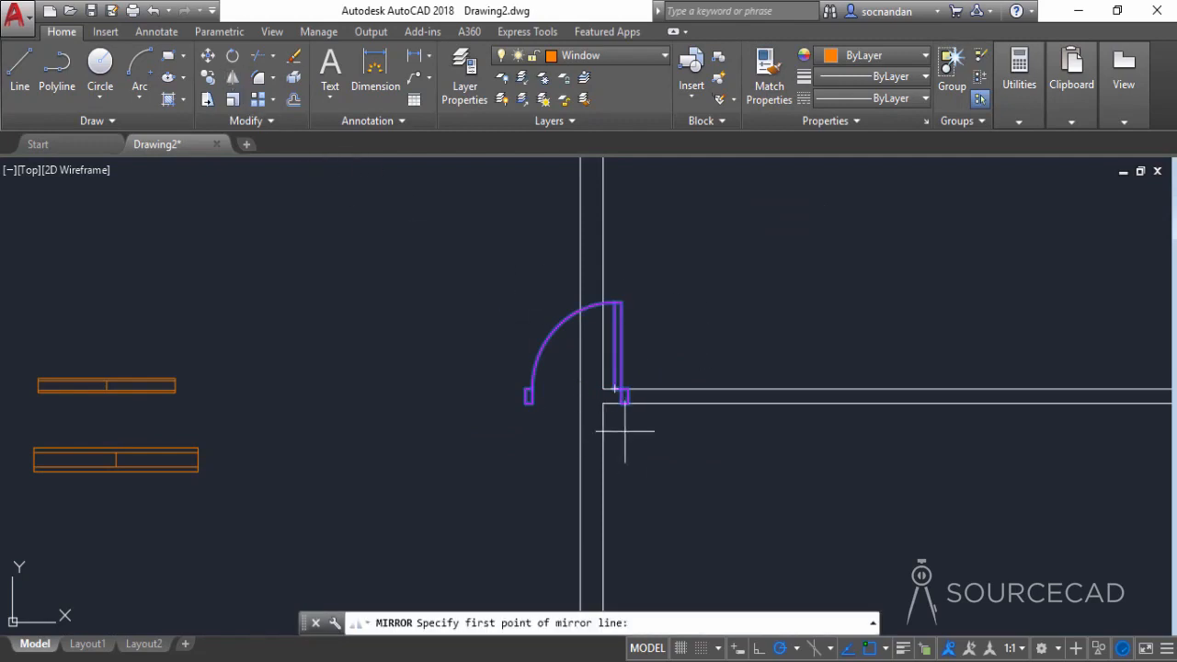
left_click(628, 397)
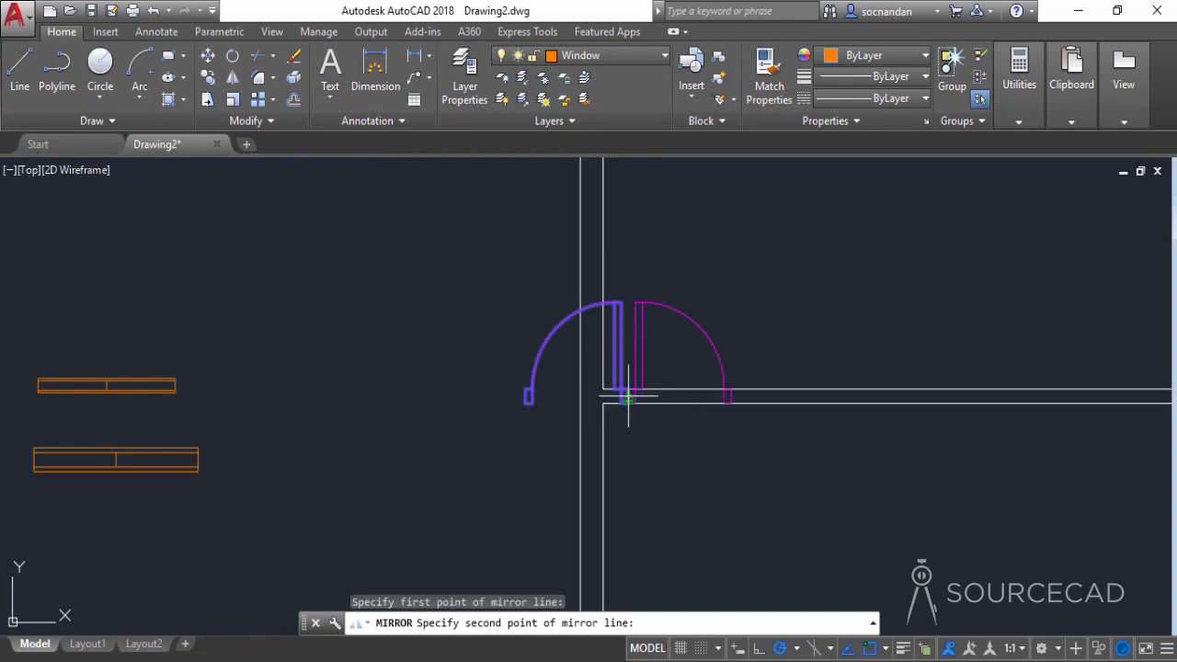
left_click(632, 402)
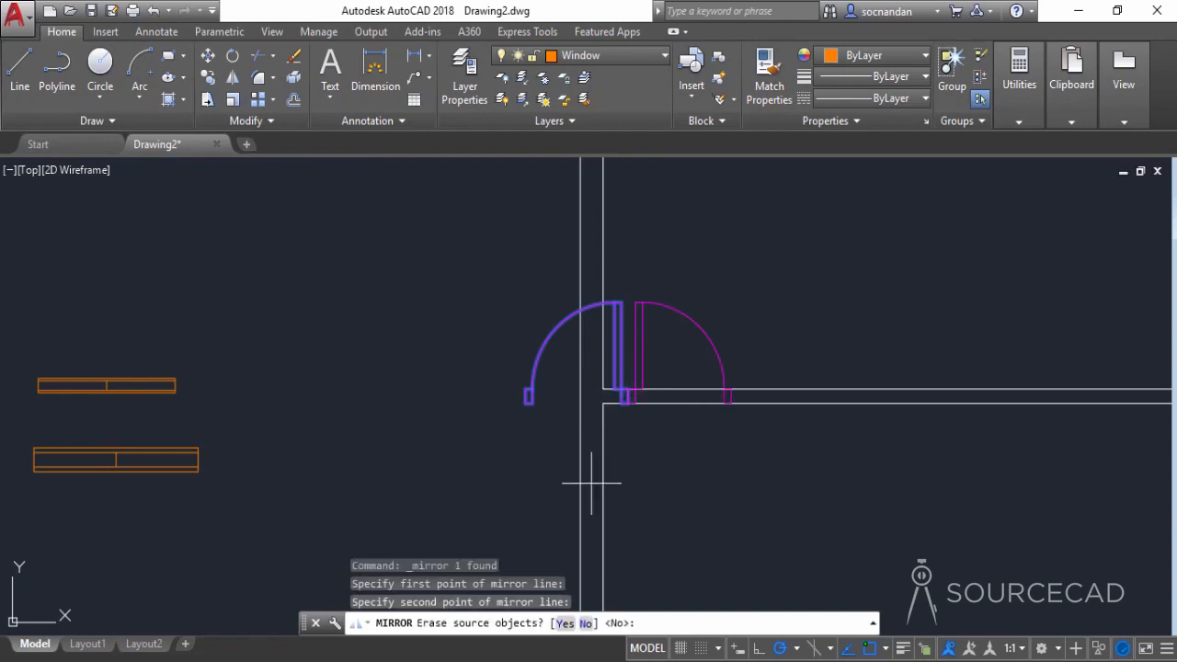
left_click(565, 623)
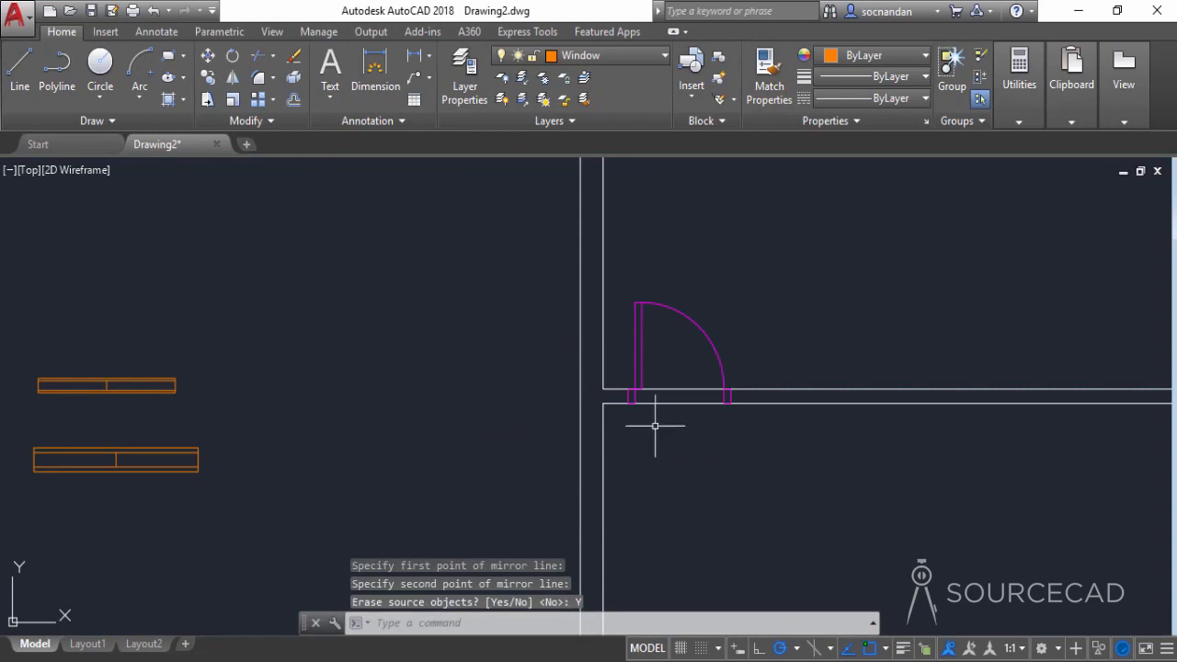
Copy the mirrored door along the same horizontal wall into the small middle room and the upper-right room
scroll(749, 356, "down", 3)
middle_click_drag(816, 337, 562, 368)
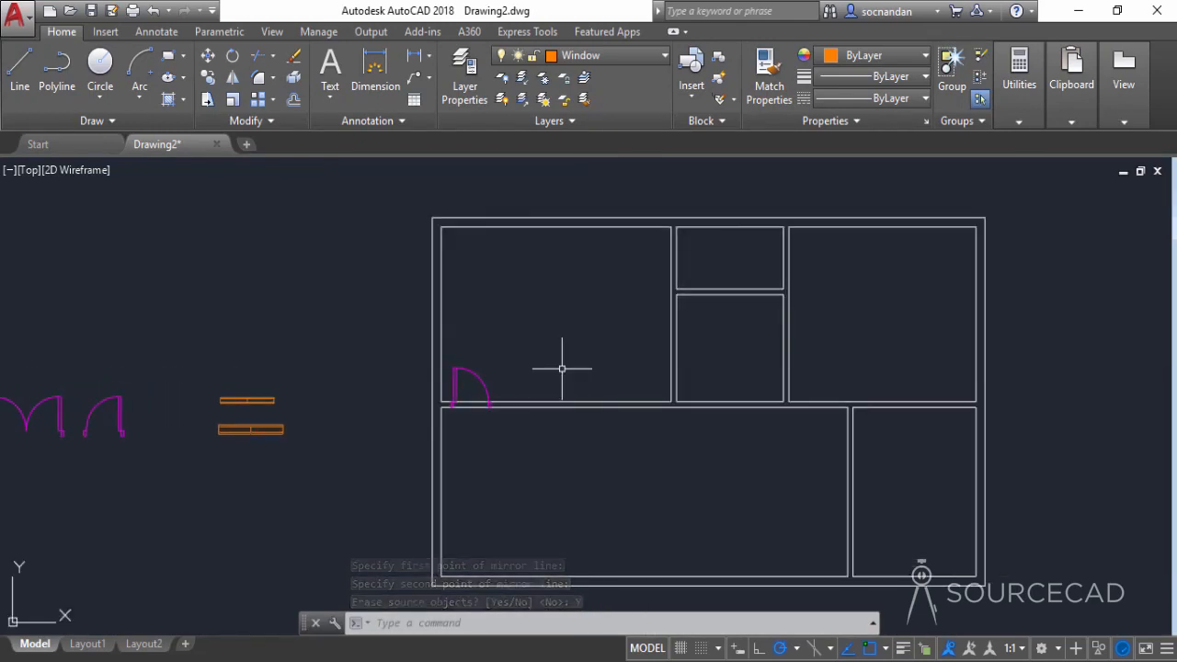
left_click(476, 373)
left_click(208, 77)
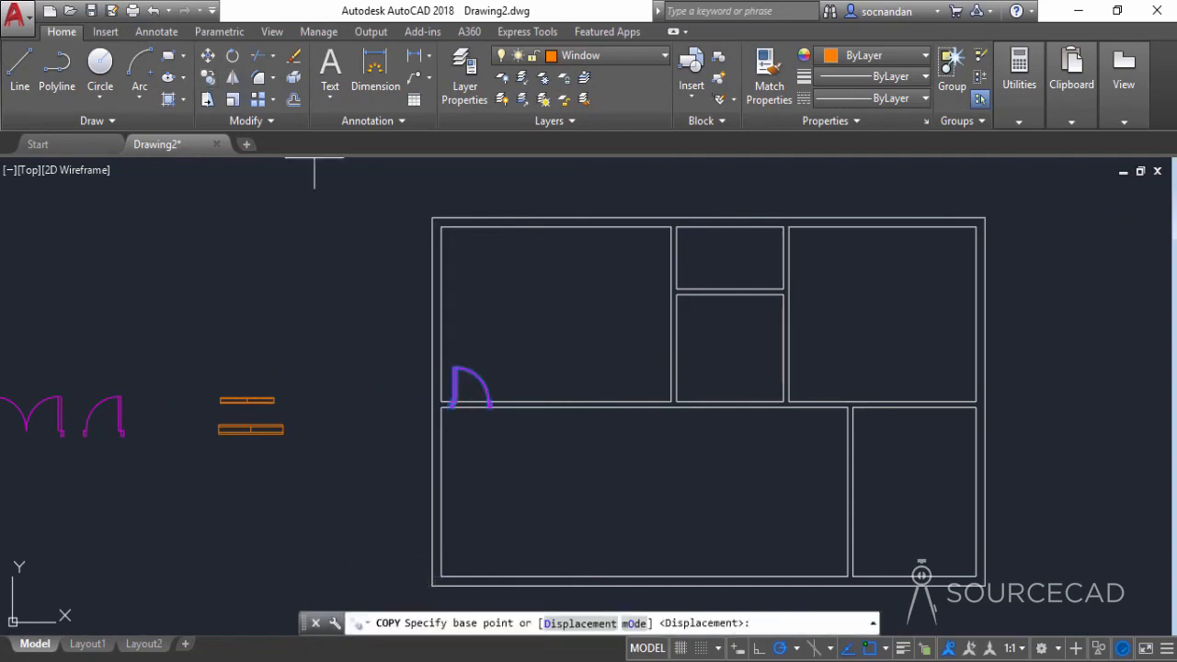
scroll(439, 427, "up", 5)
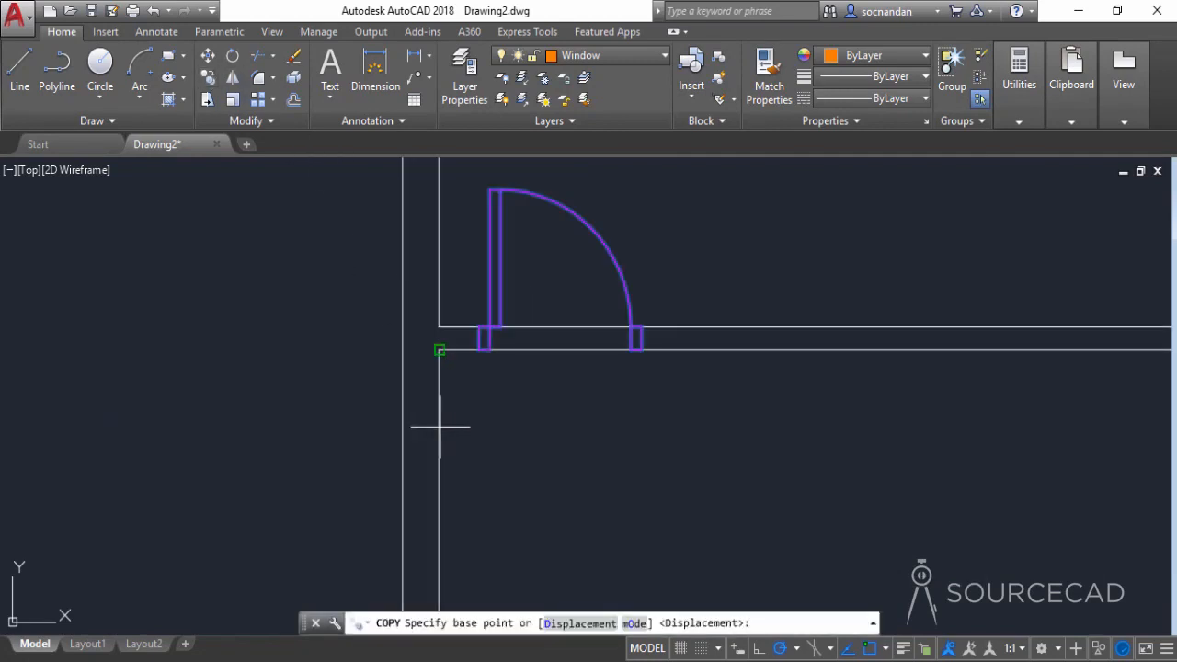
left_click(479, 349)
scroll(649, 399, "down", 5)
middle_click_drag(760, 415, 477, 387)
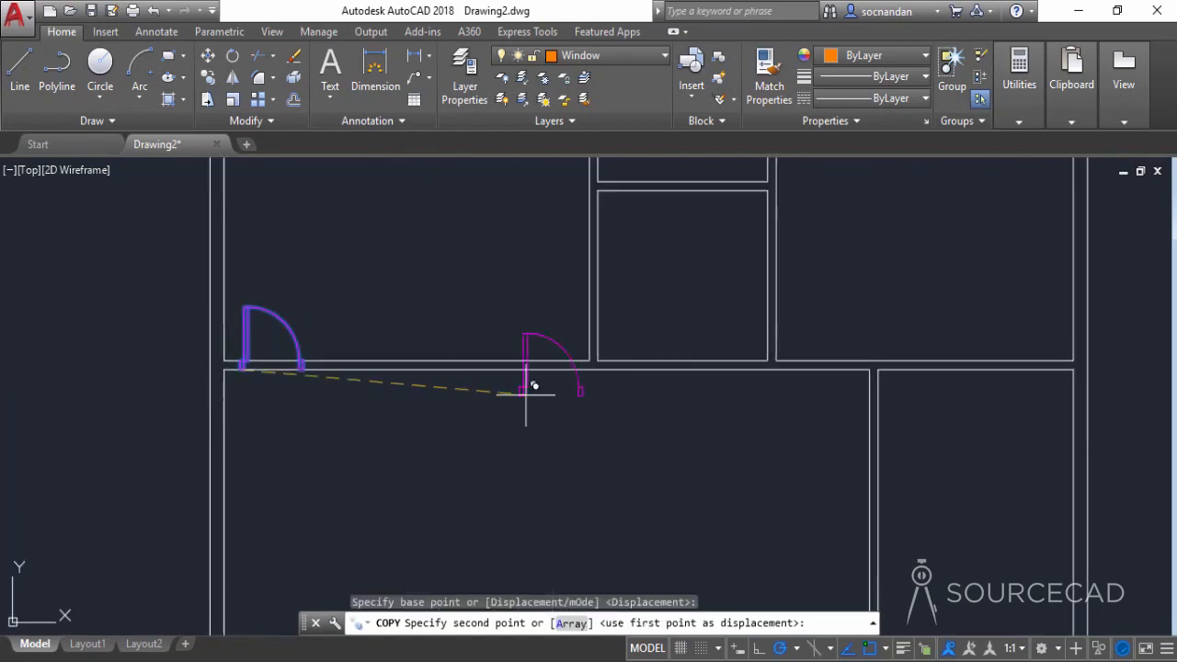
left_click(608, 368)
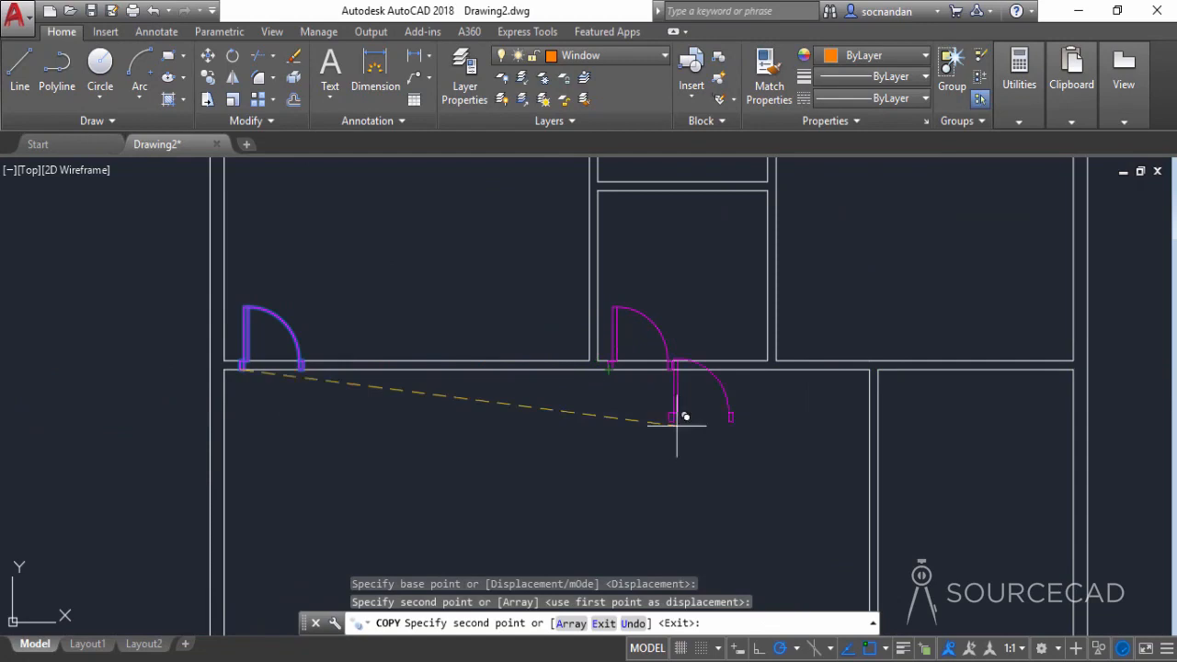
left_click(788, 368)
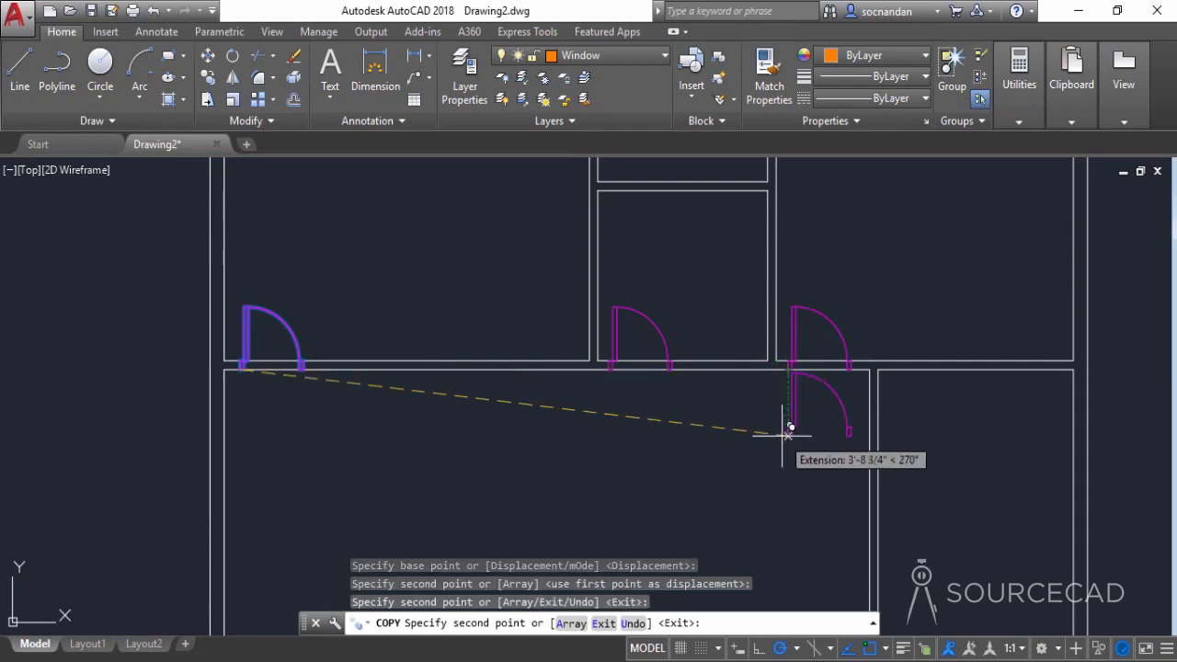
right_click(788, 433)
left_click(838, 198)
Copy the original single door by its lower-right corner to the partition wall of the lower-right room, near its bottom end
scroll(820, 268, "down", 2)
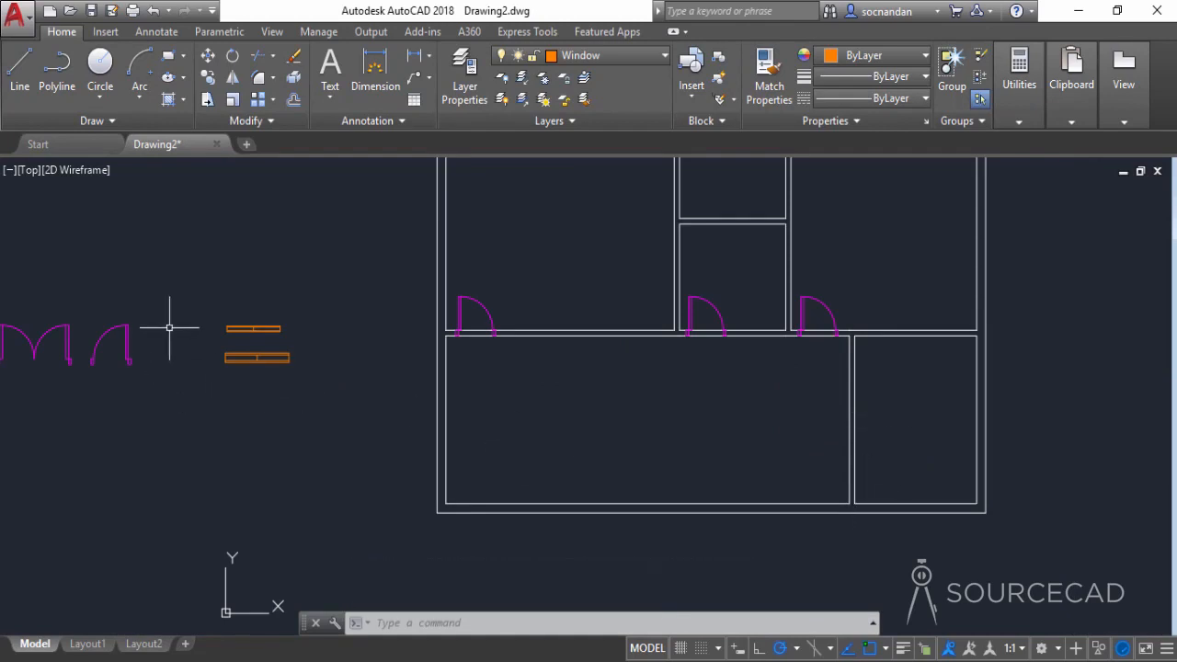
left_click(207, 79)
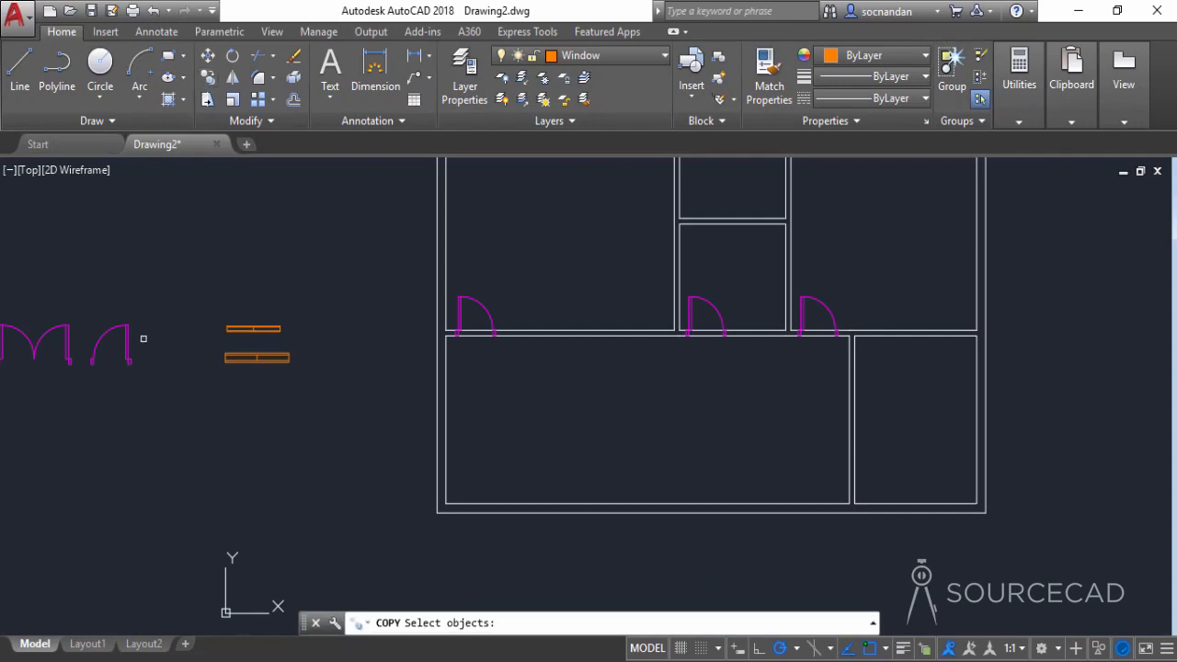
left_click(129, 343)
key("Return")
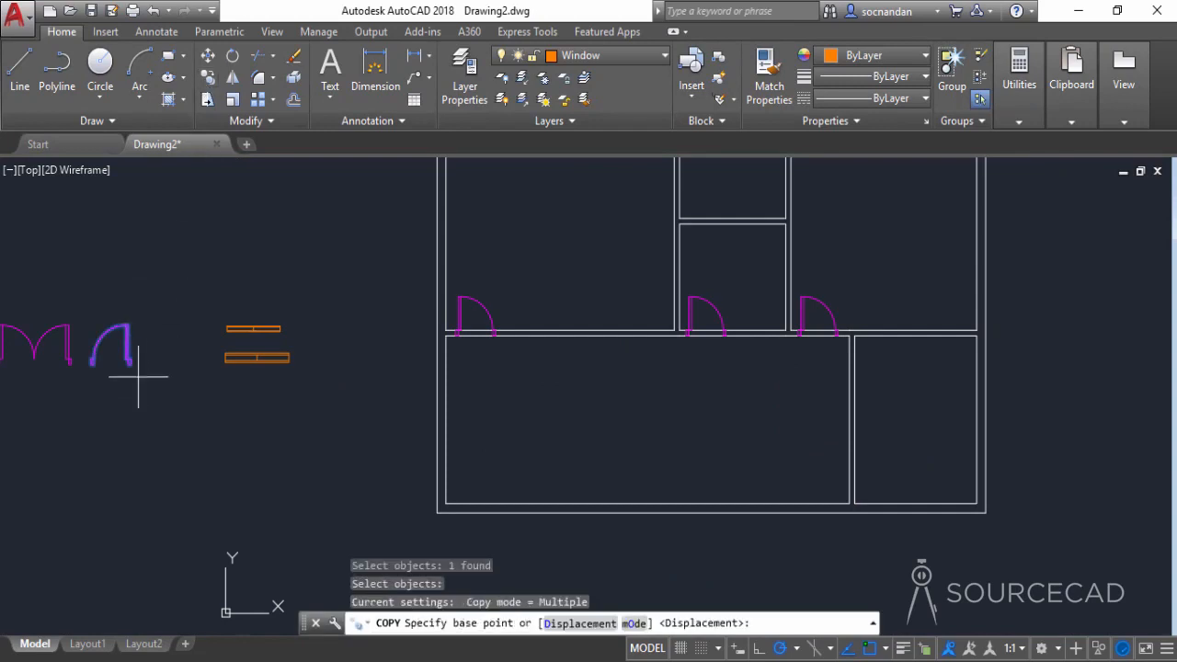
left_click(132, 364)
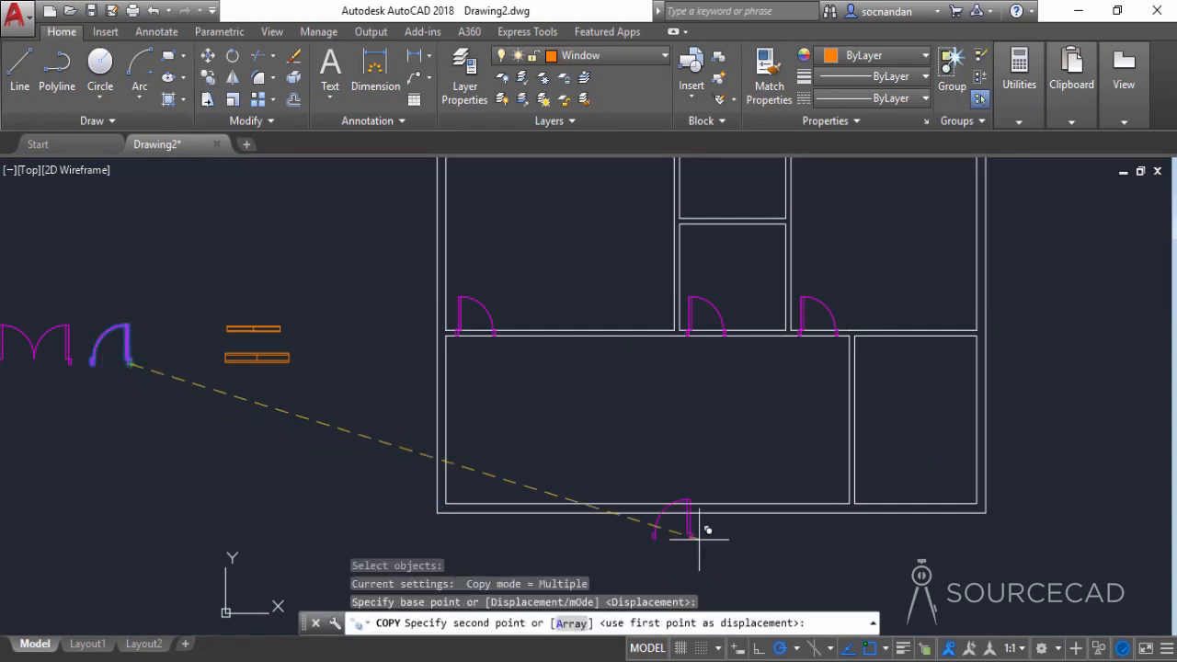
left_click(848, 492)
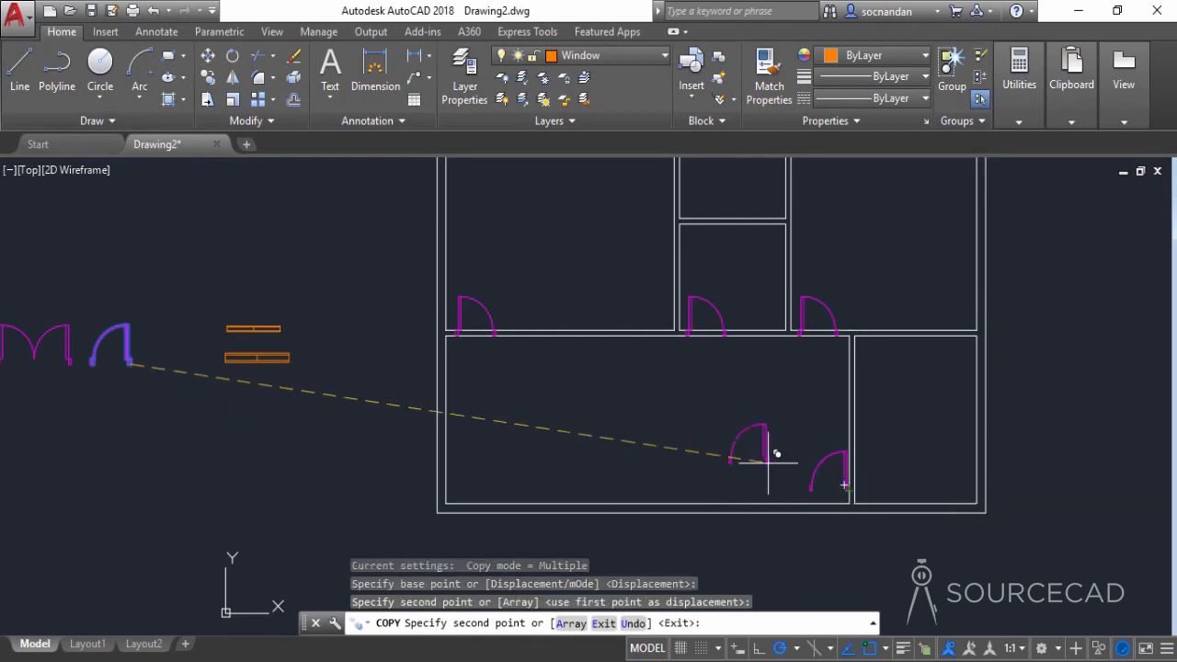
right_click(765, 457)
left_click(806, 221)
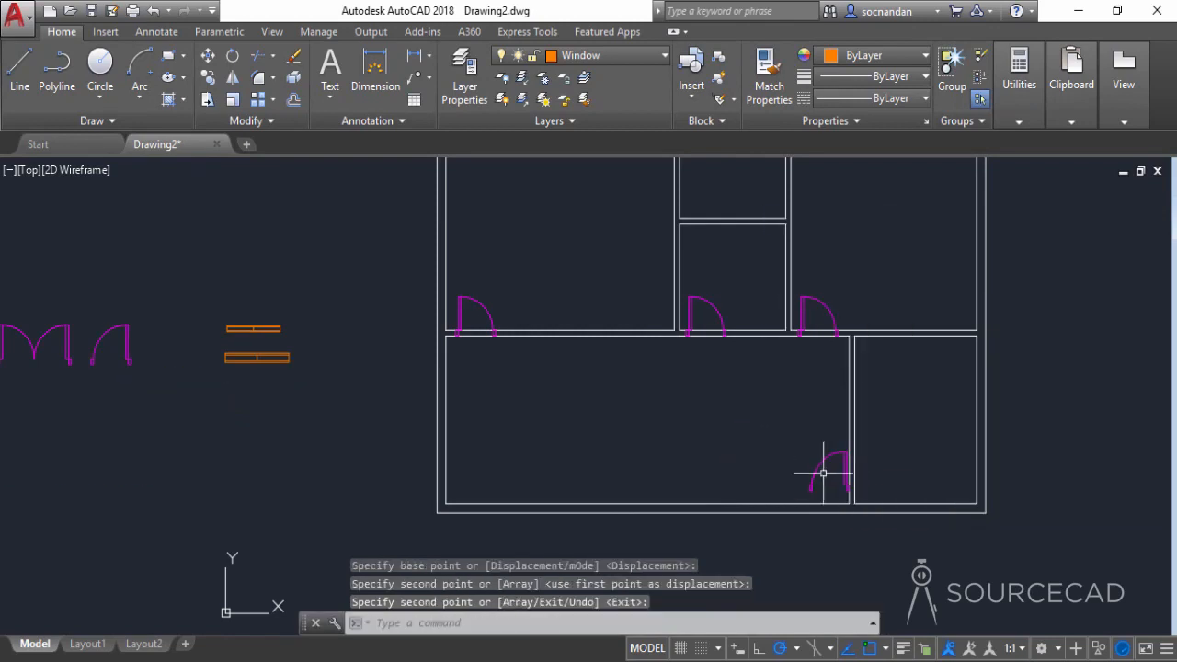
Rotate the door at the lower-right partition 90° clockwise about its lower-right corner so it fits into the wall
left_click(234, 59)
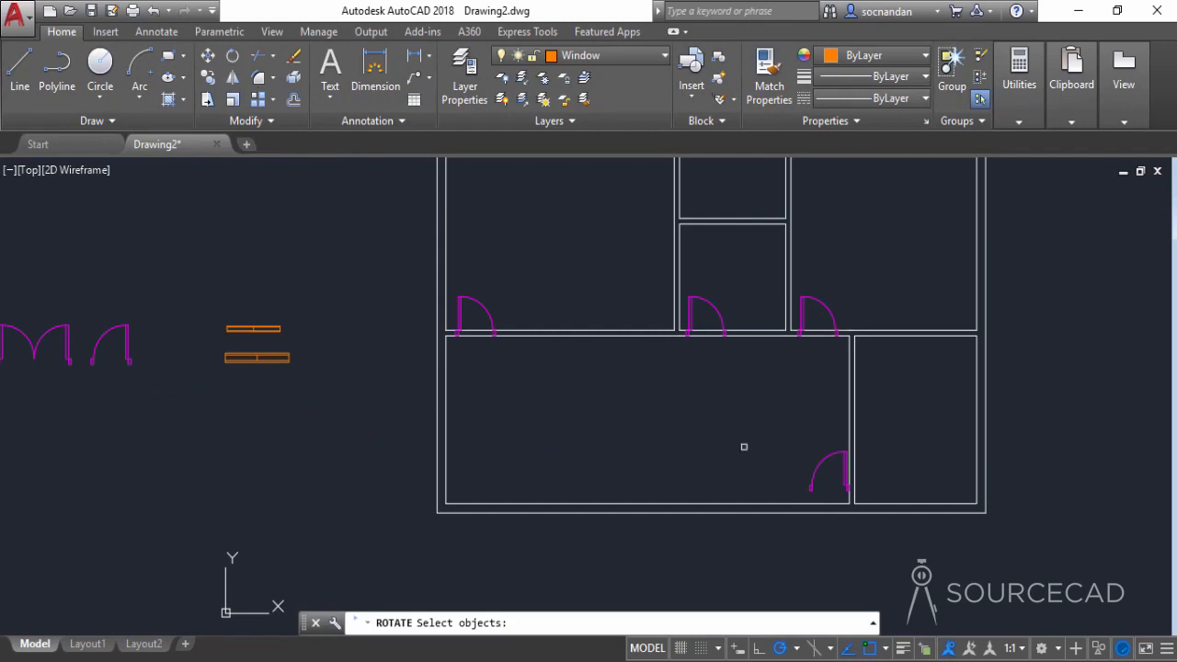
scroll(835, 497, "up", 5)
left_click(873, 427)
key("Return")
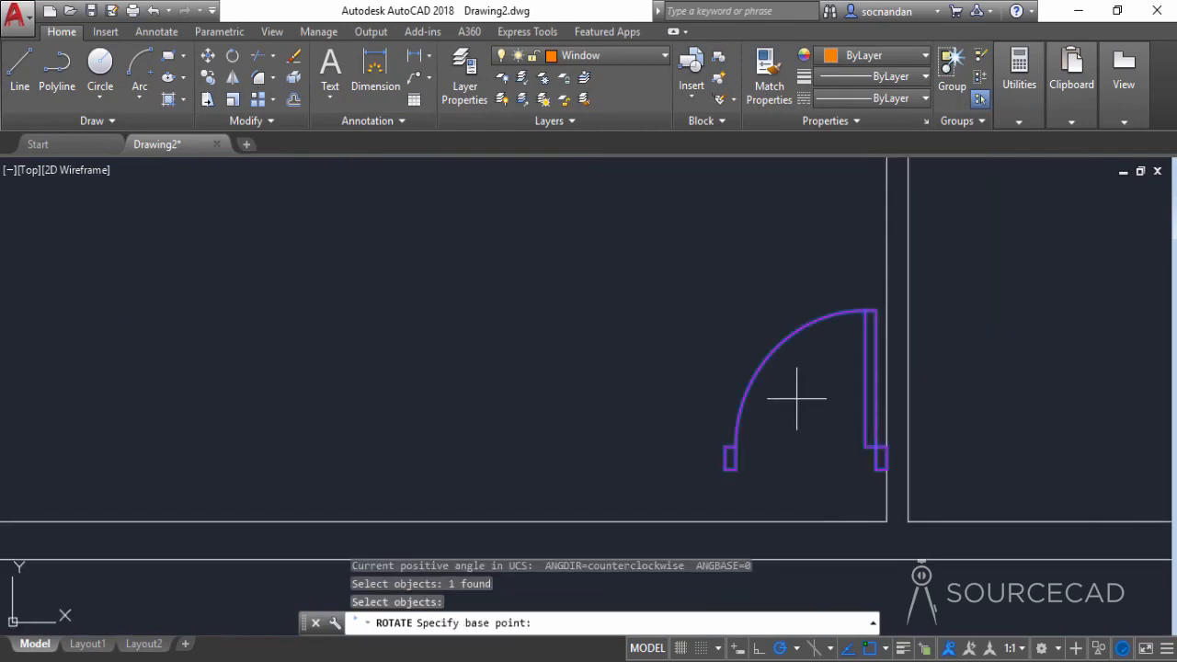
left_click(887, 470)
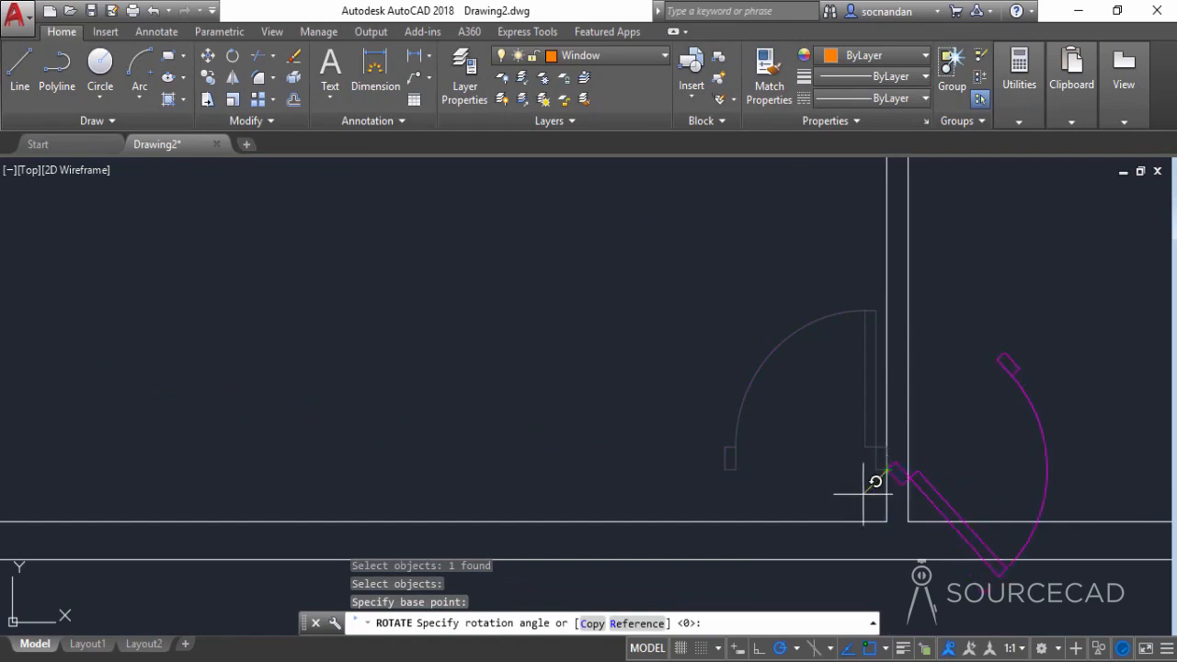
left_click(888, 581)
Move the double door by its lower-left corner onto the bottom exterior wall, about 8'-11 1/2" from the plan's lower-left outer corner
scroll(973, 577, "down", 5)
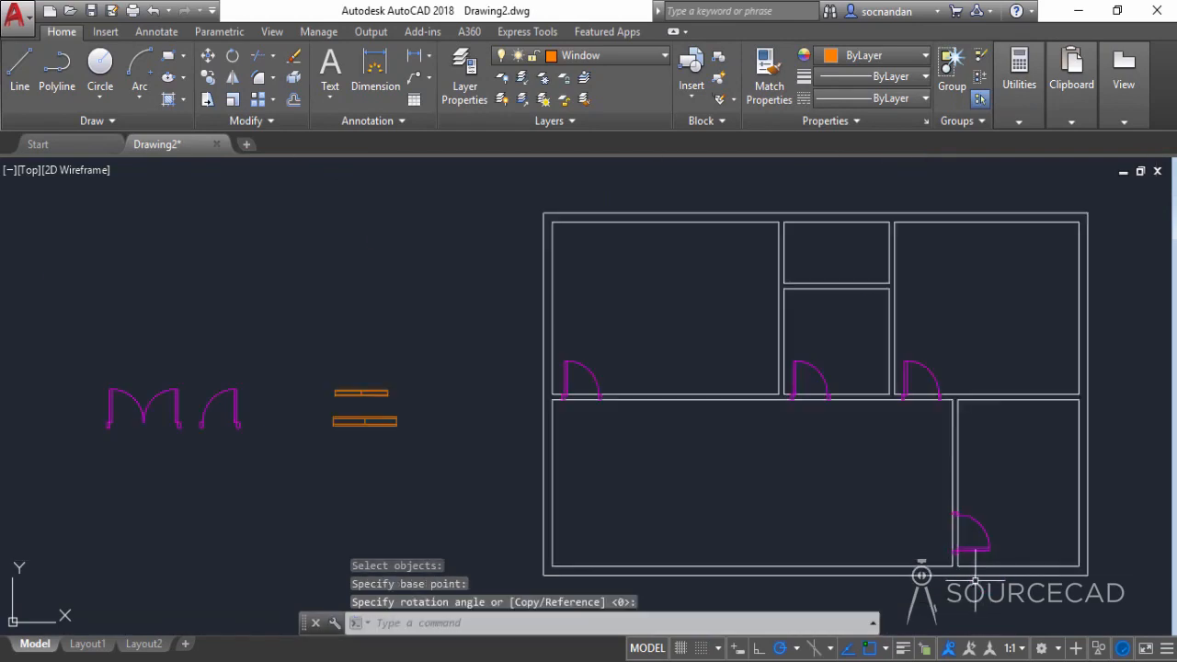
middle_click_drag(1020, 535, 803, 473)
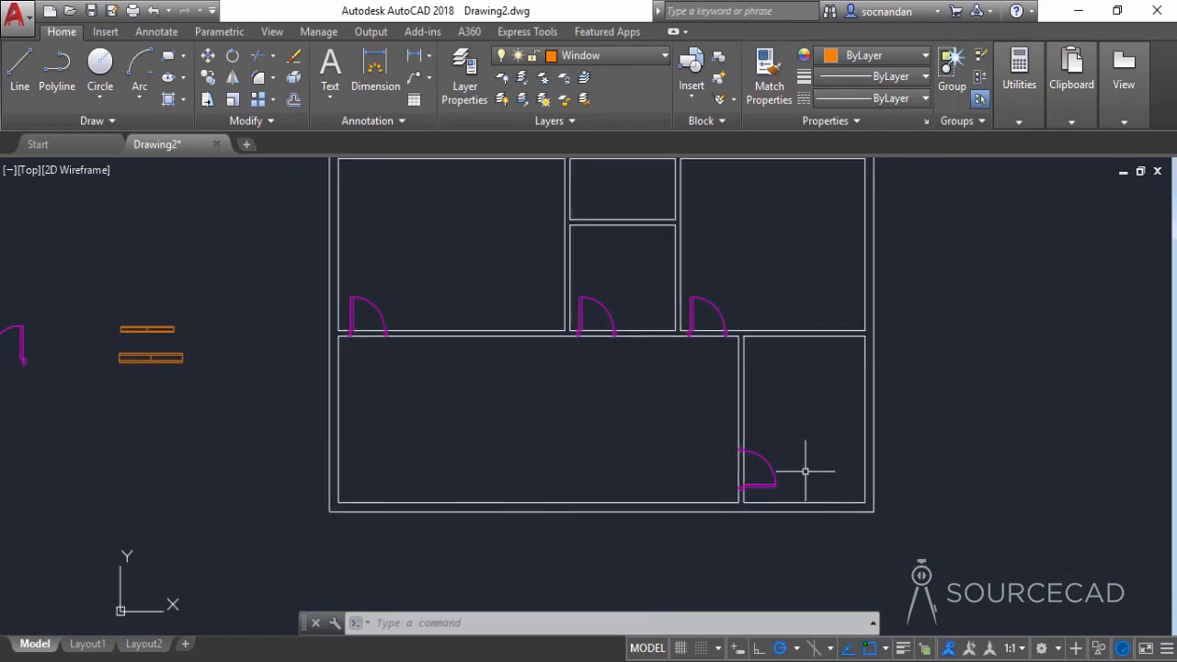
scroll(804, 471, "down", 2)
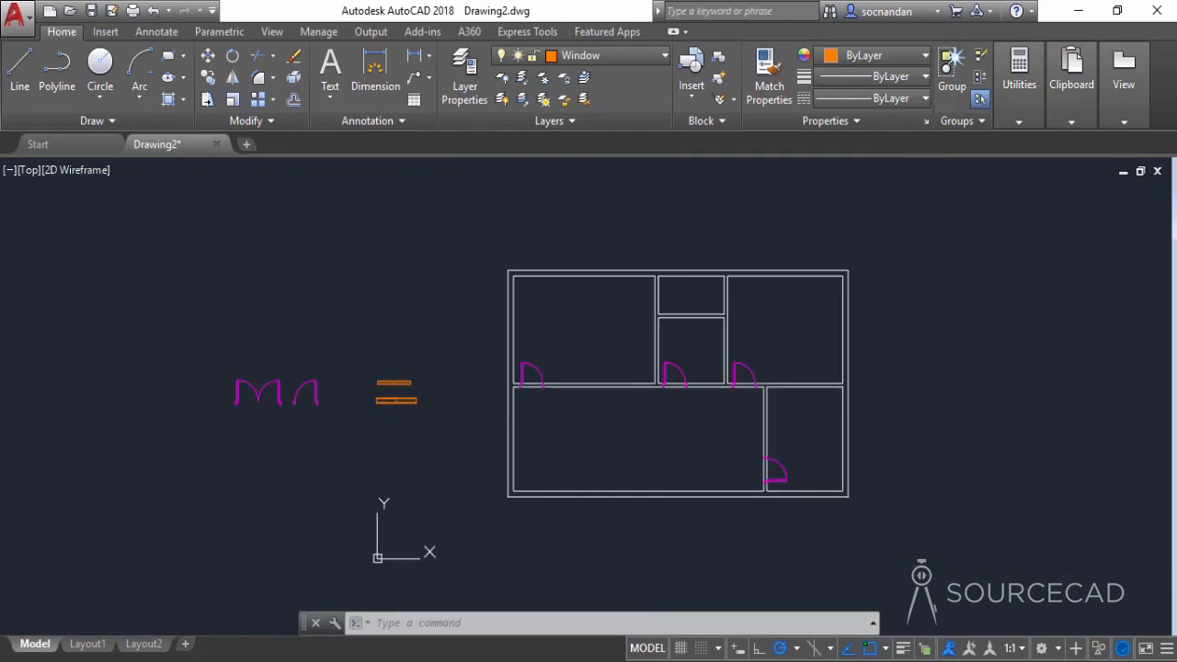
left_click(257, 397)
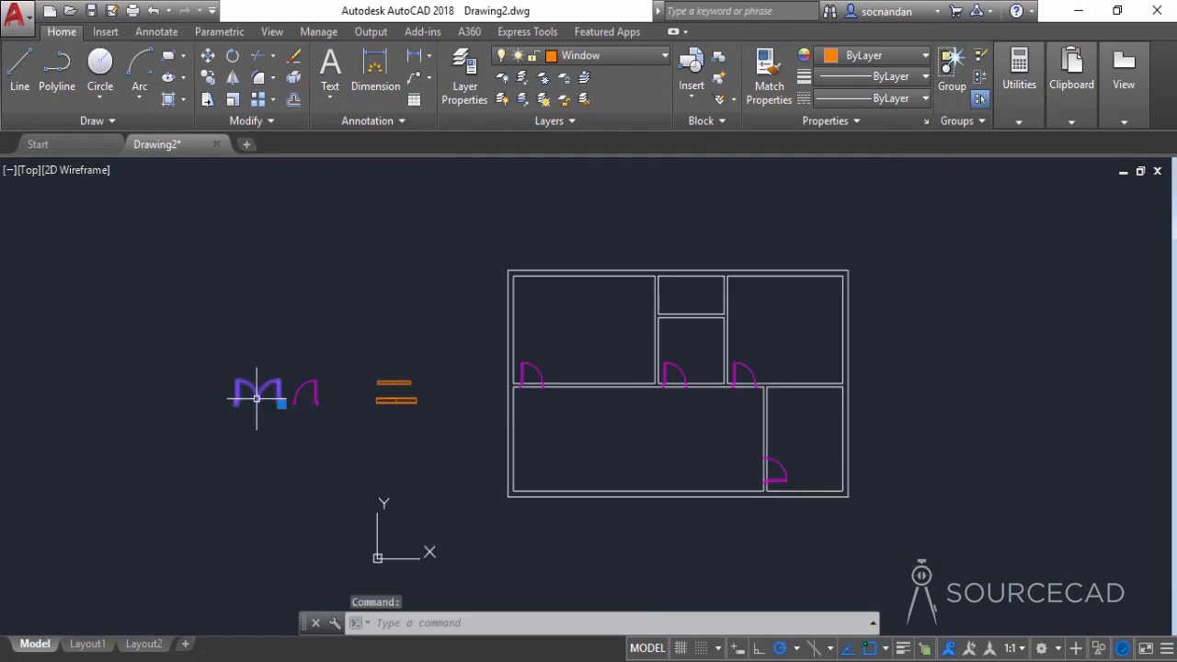
left_click(207, 57)
scroll(222, 391, "up", 5)
left_click(234, 372)
scroll(619, 460, "down", 3)
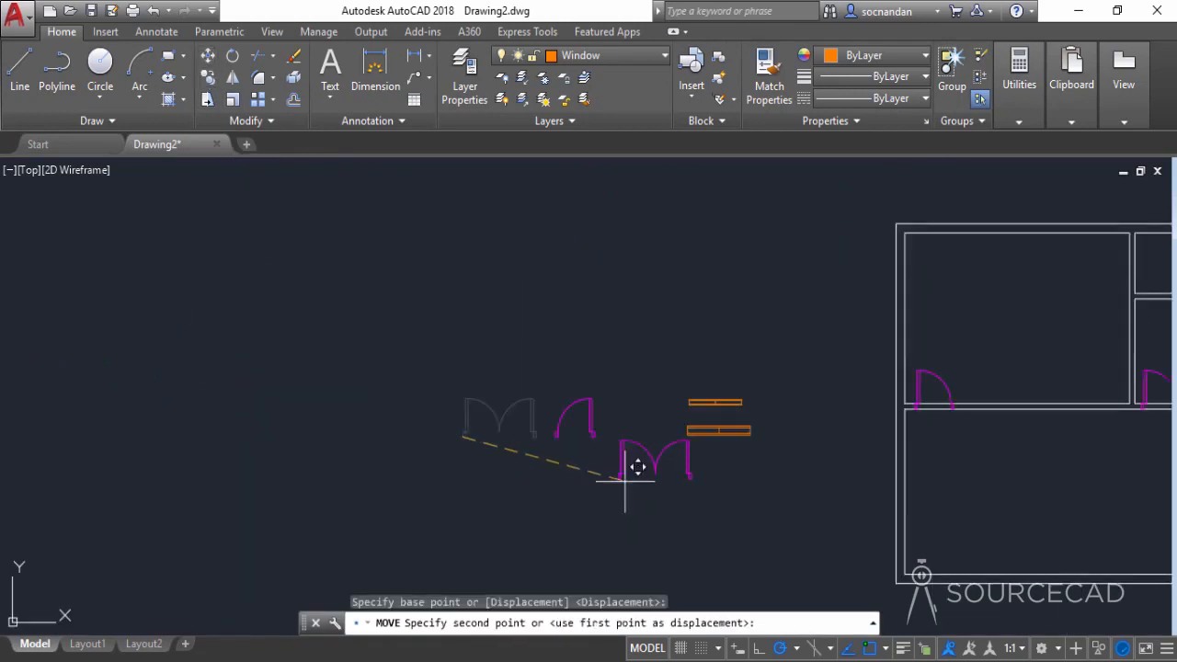
middle_click_drag(840, 533, 414, 443)
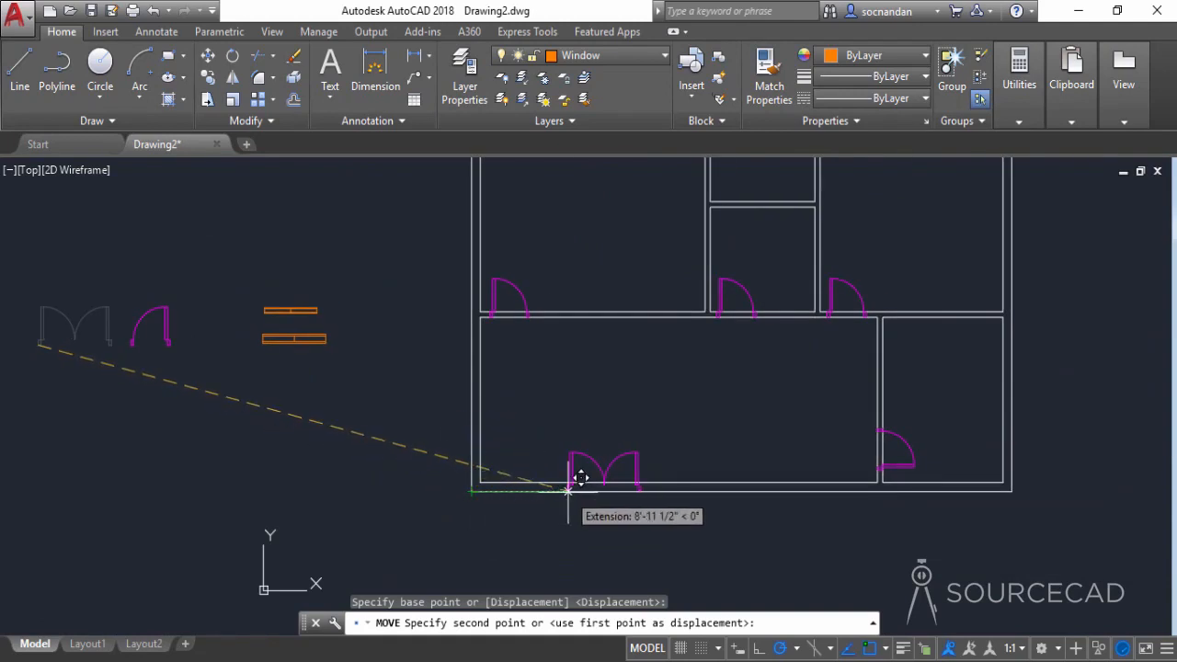
left_click(567, 490)
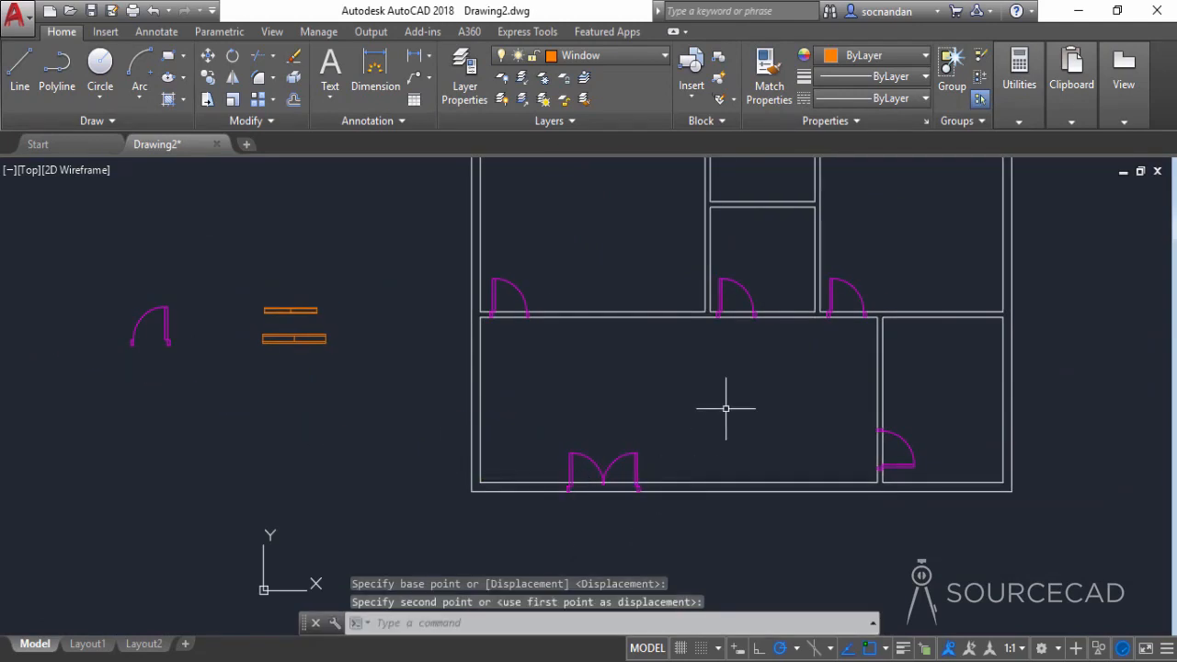
Erase the leftover single door beside the floor plan
left_click(144, 316)
right_click(155, 276)
left_click(189, 307)
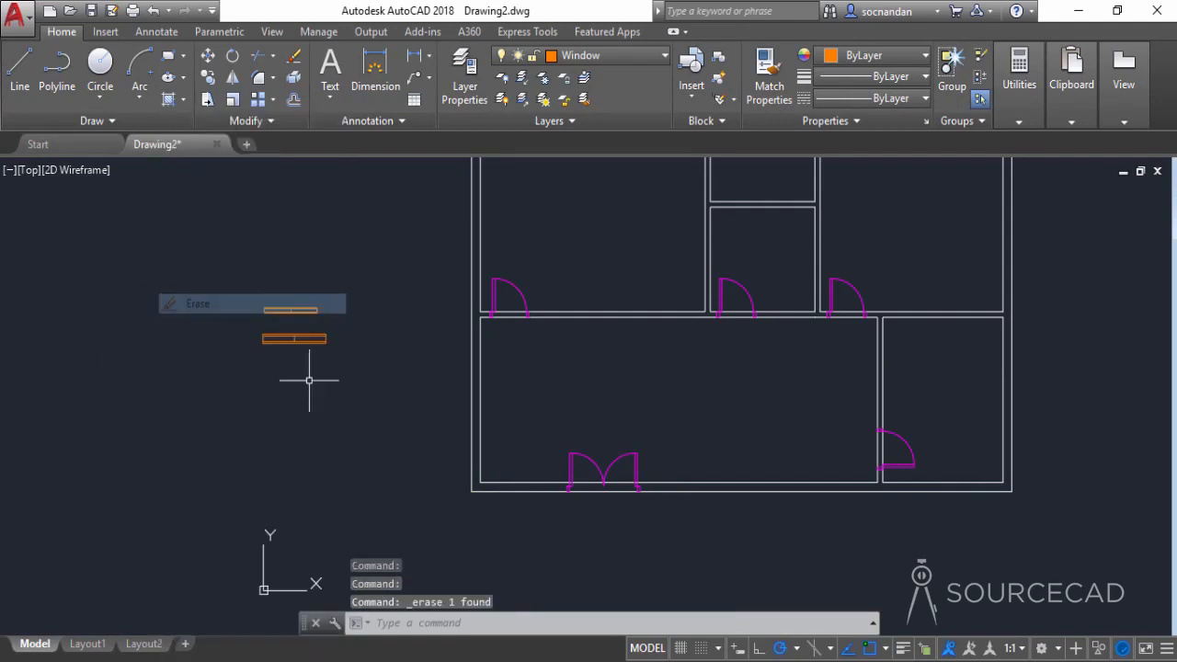
middle_click_drag(364, 337, 285, 413)
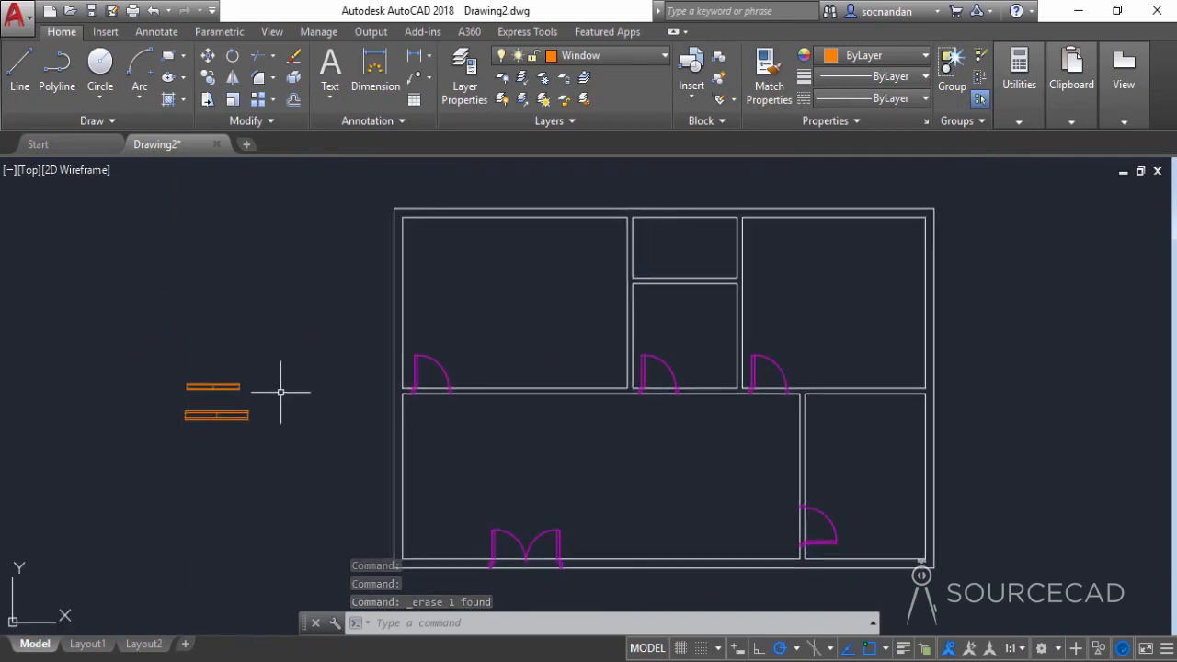
Rotate a copy of the smaller horizontal window 270° about its right end to get a vertical version
left_click(243, 387)
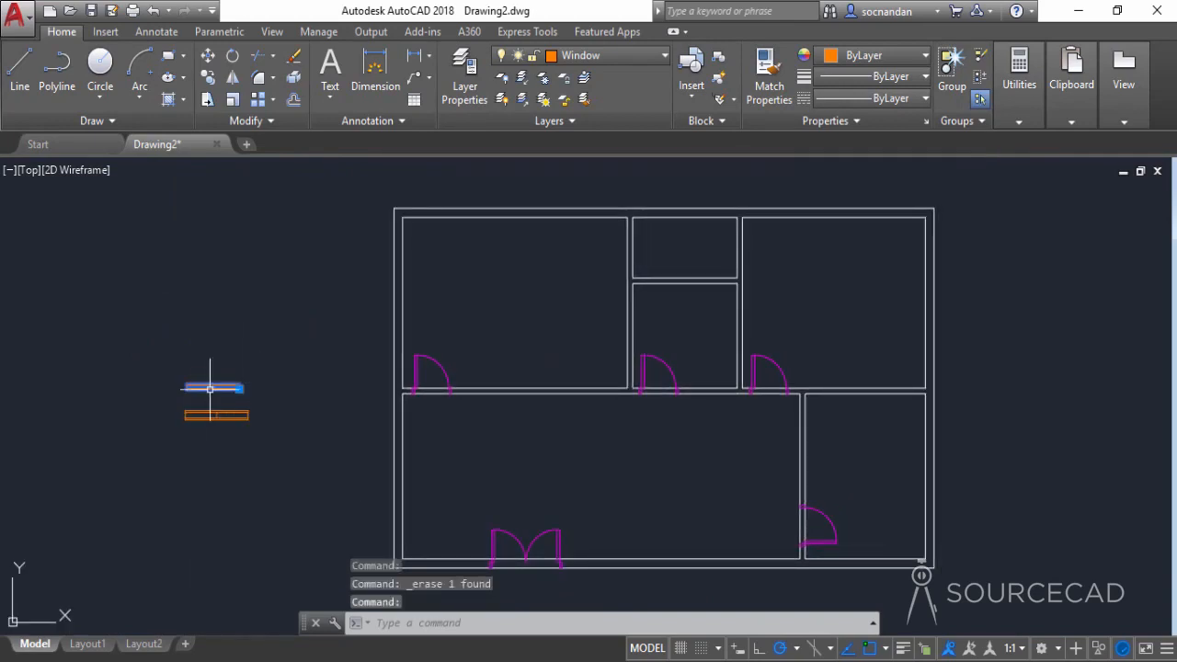
left_click(232, 57)
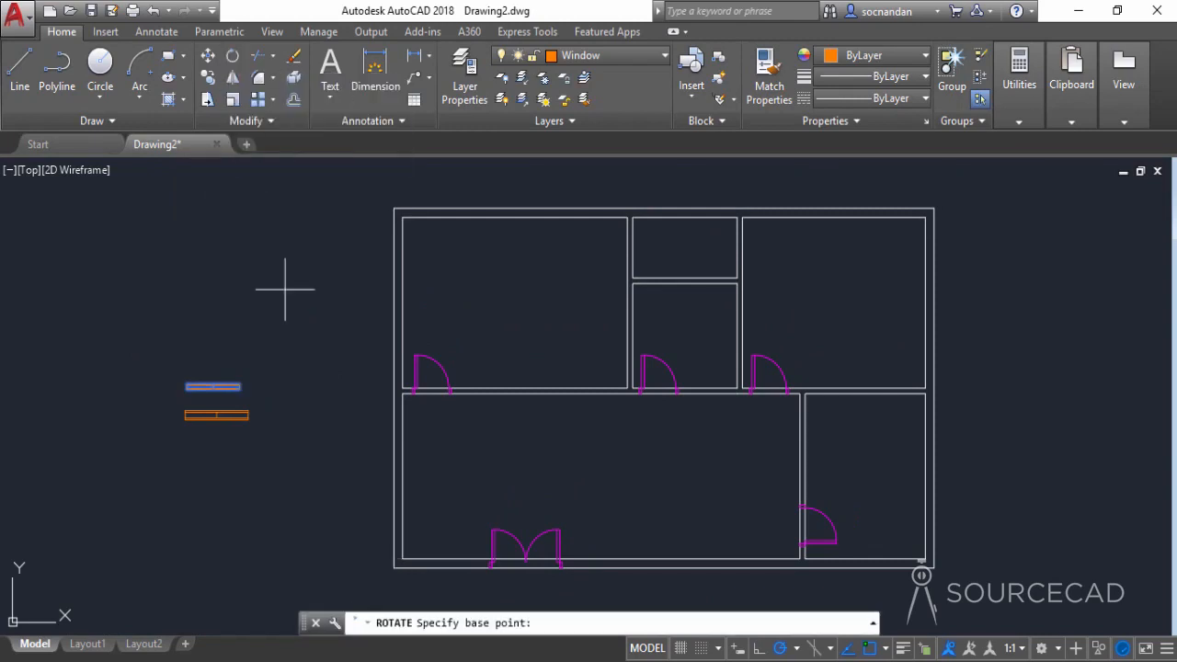
left_click(239, 387)
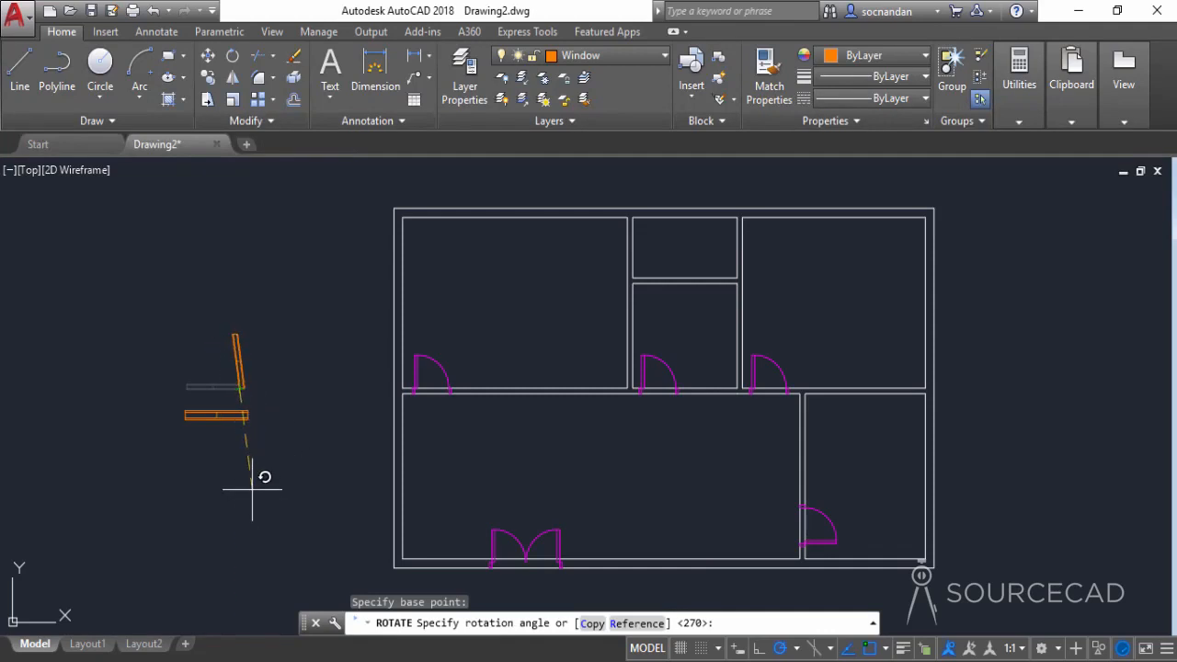
left_click(590, 626)
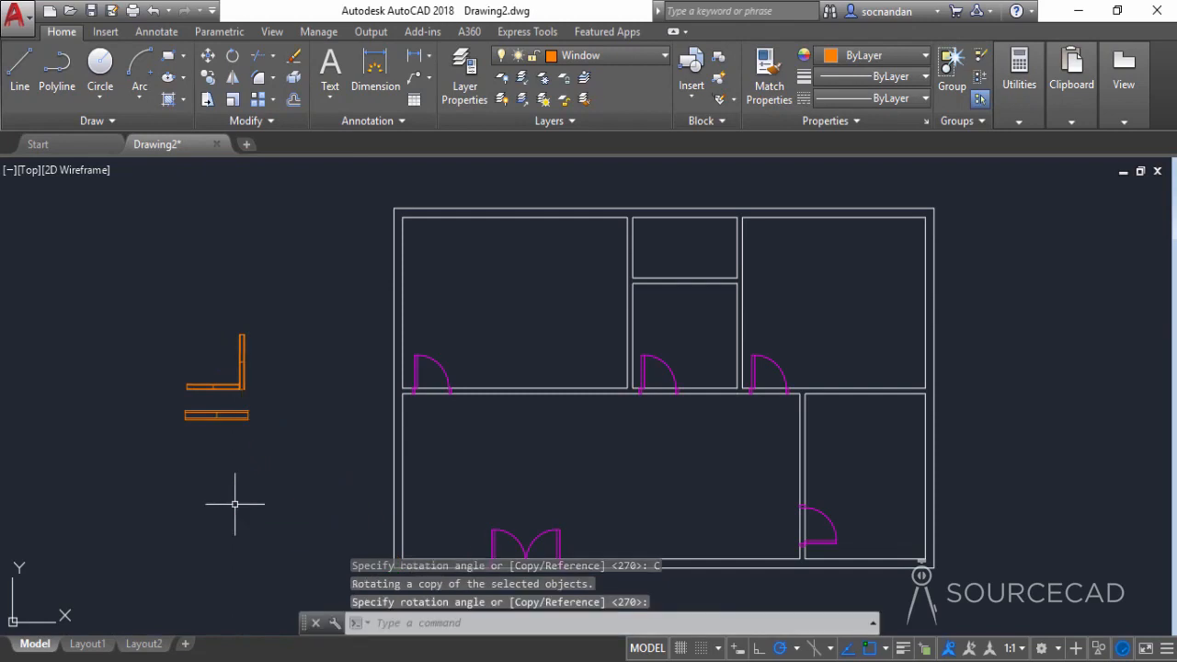
Move the vertical copy of the smaller window away from the original into the empty space beside the floor plan
left_click(263, 351)
left_click(204, 319)
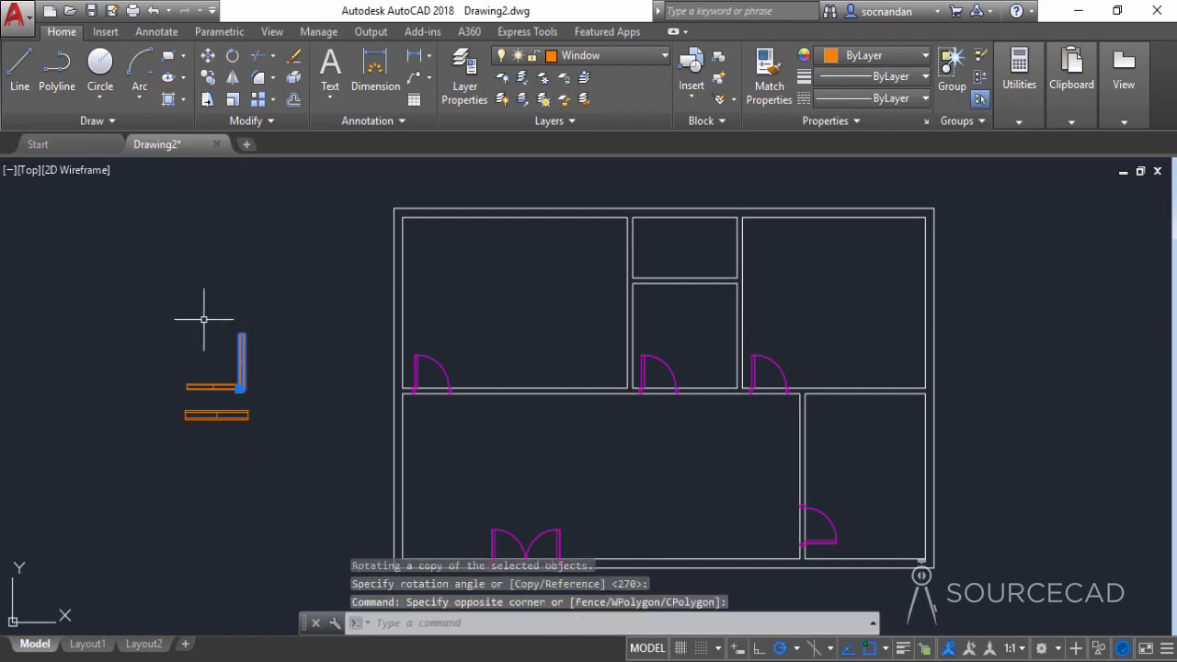
left_click(208, 56)
left_click(219, 253)
left_click(264, 225)
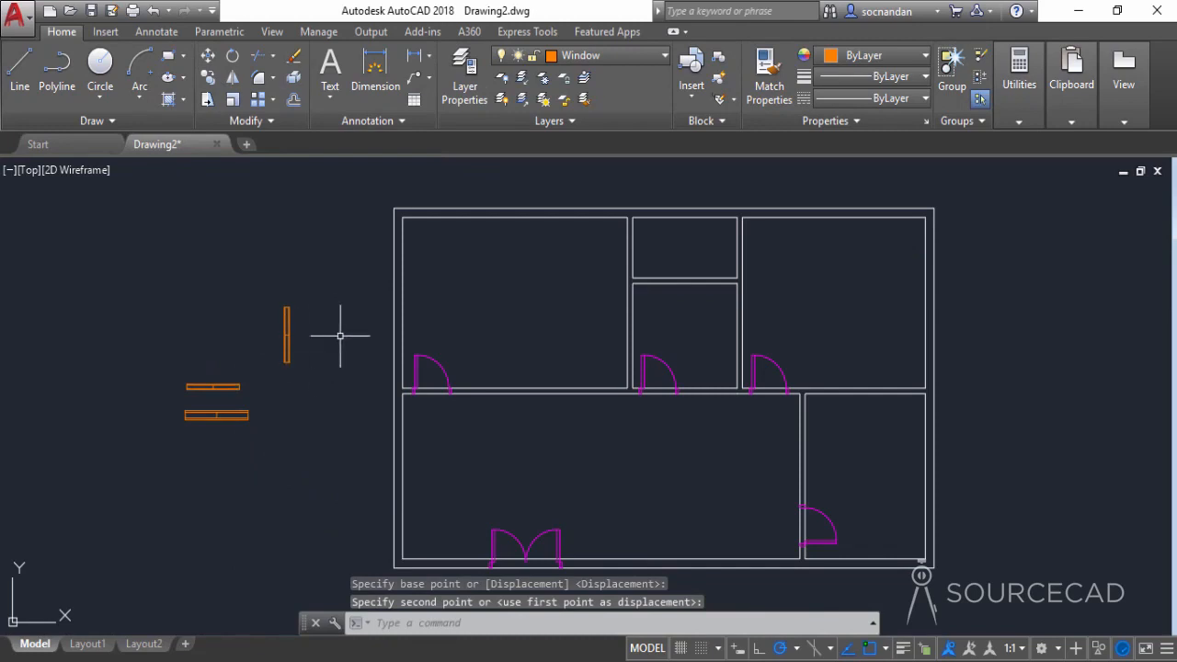
Copy the small vertical window by its upper-left corner into the partition wall of the lower-right room, above the door
left_click(207, 78)
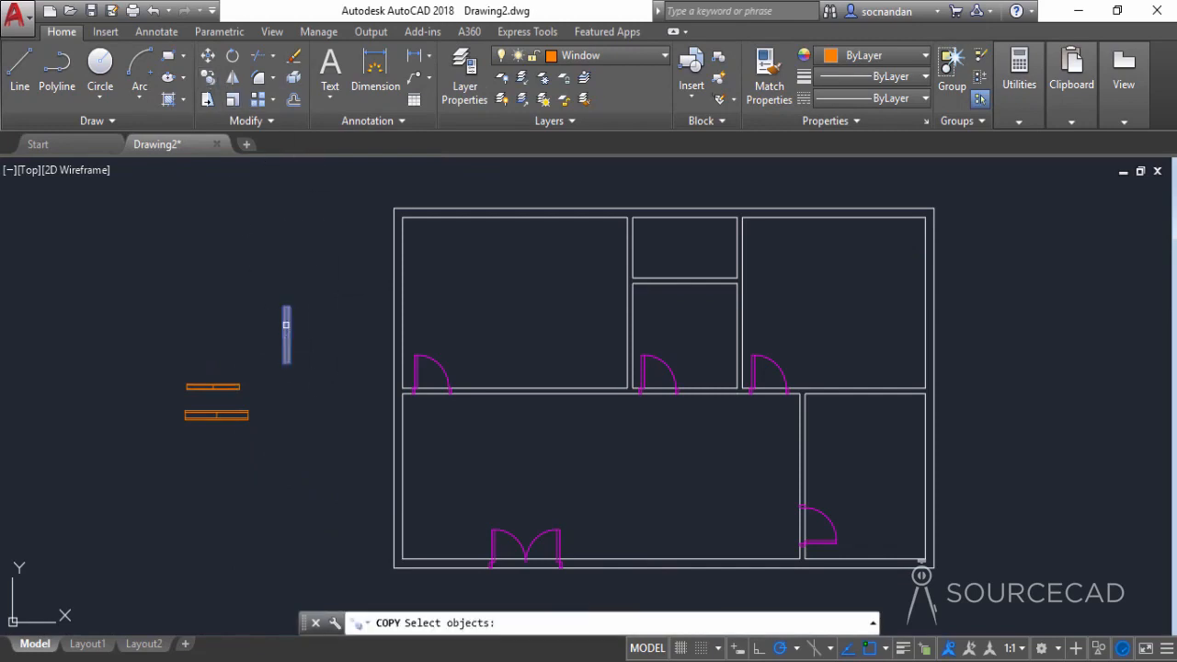
left_click(286, 323)
key("Return")
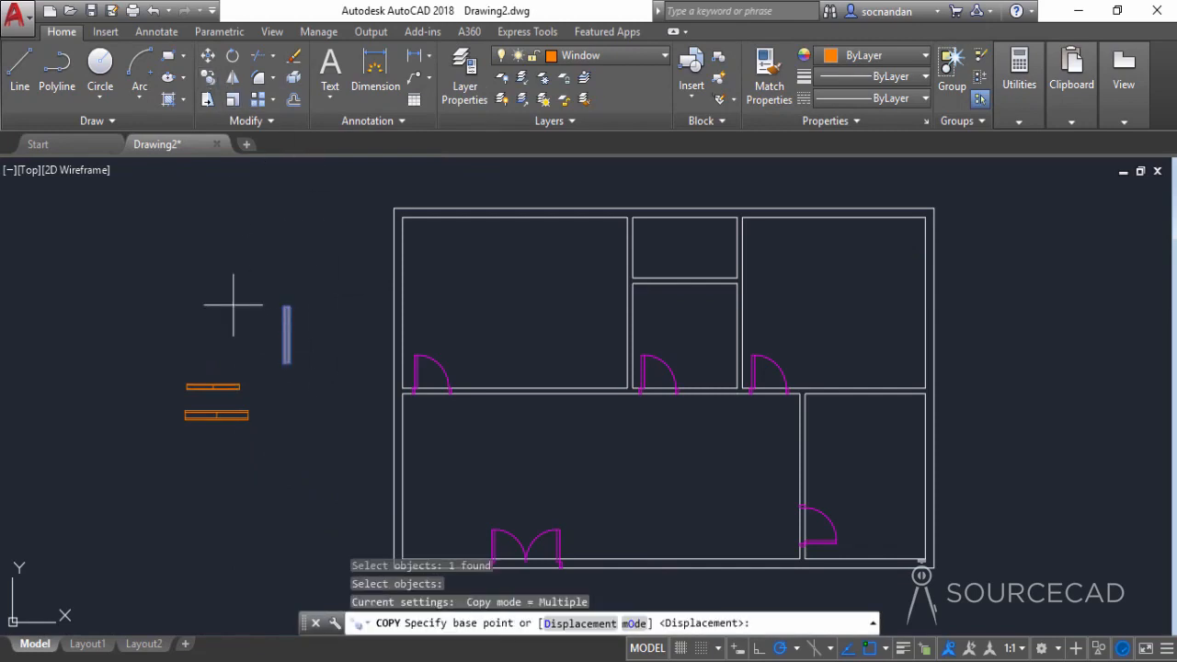
left_click(284, 306)
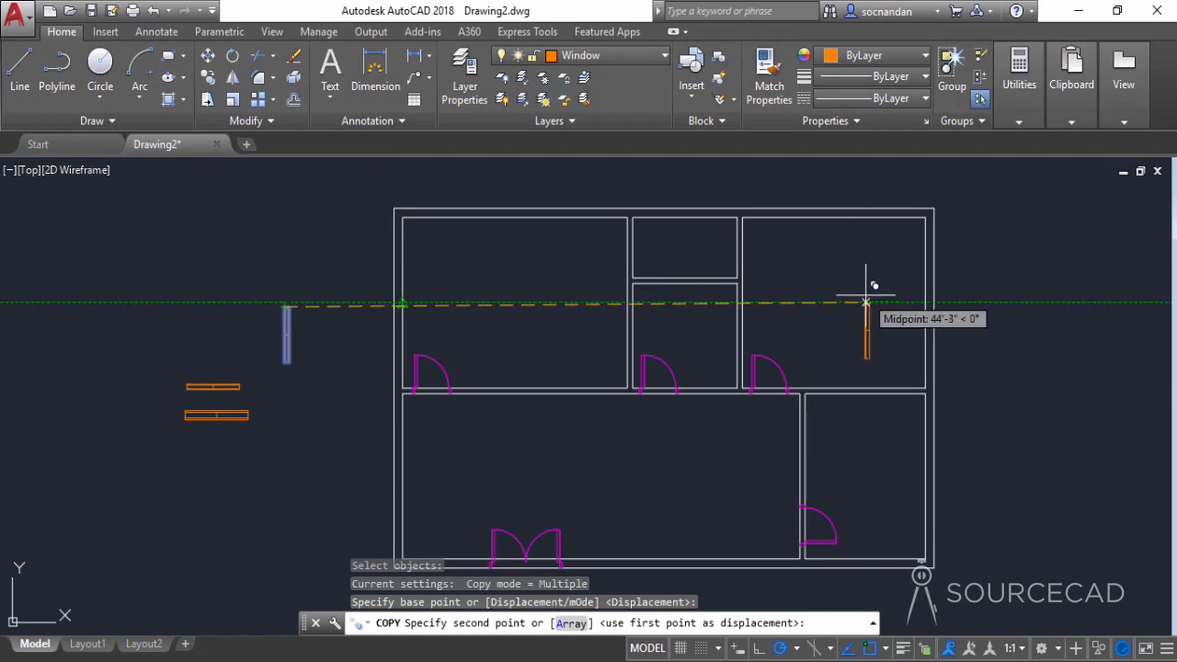
left_click(801, 427)
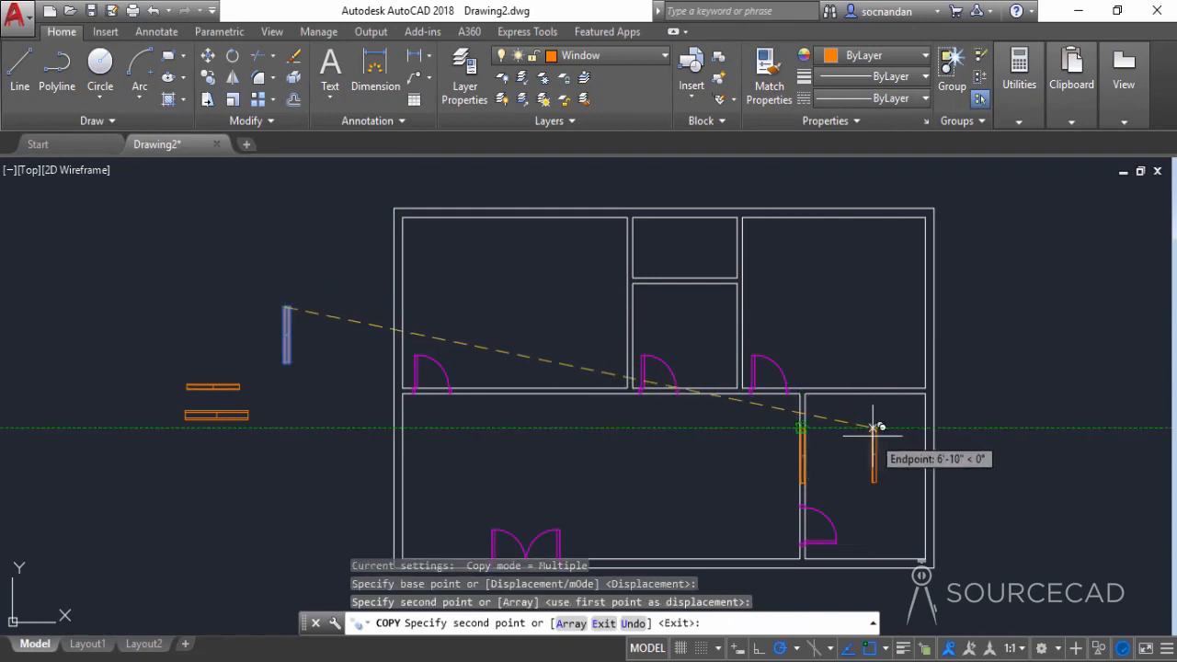
right_click(827, 340)
left_click(848, 350)
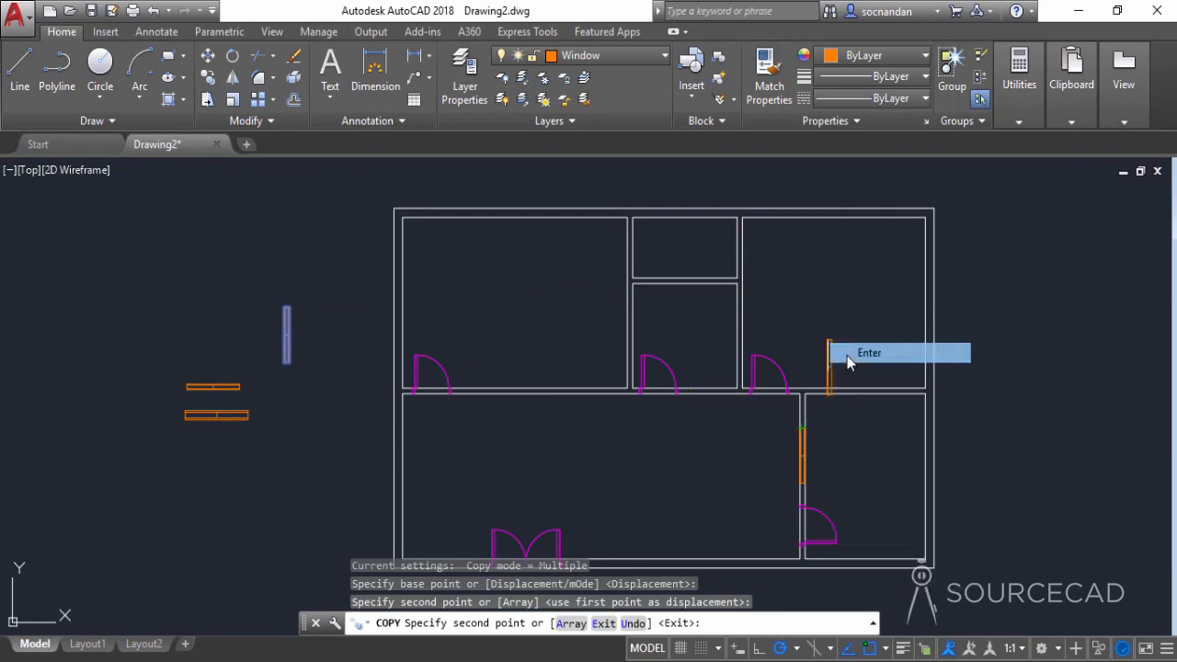
Copy the small horizontal window by its upper-right corner into the upper-left room's bottom wall, about 6'-3" from that room's lower-right corner
left_click(207, 387)
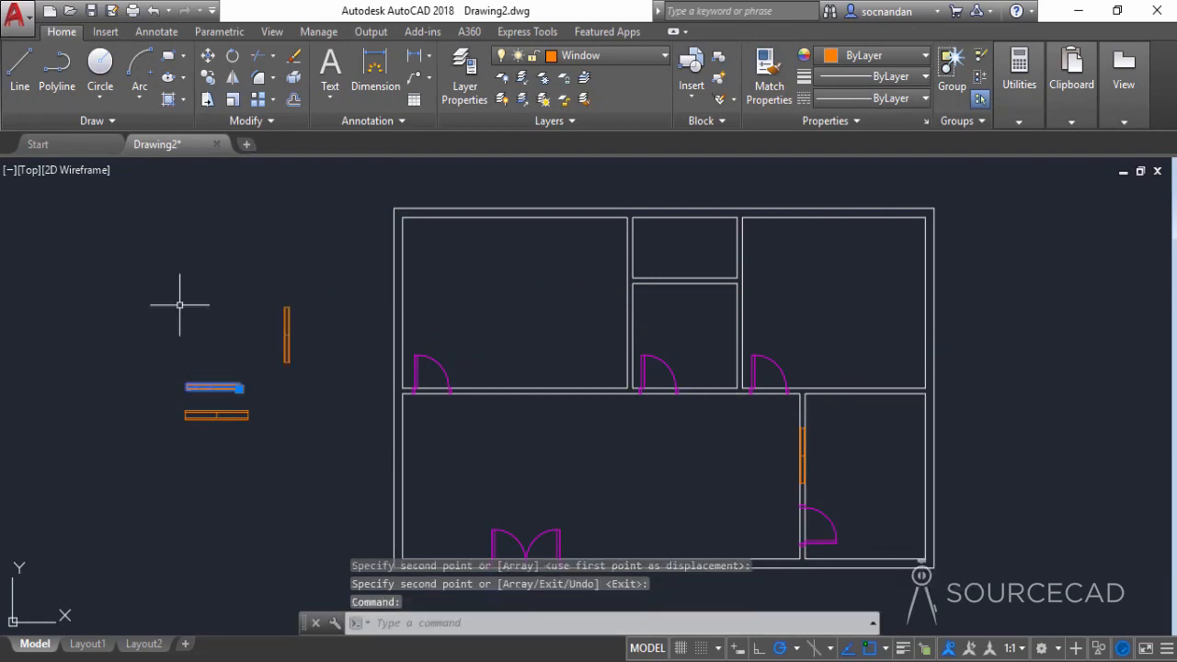
left_click(208, 77)
left_click(239, 384)
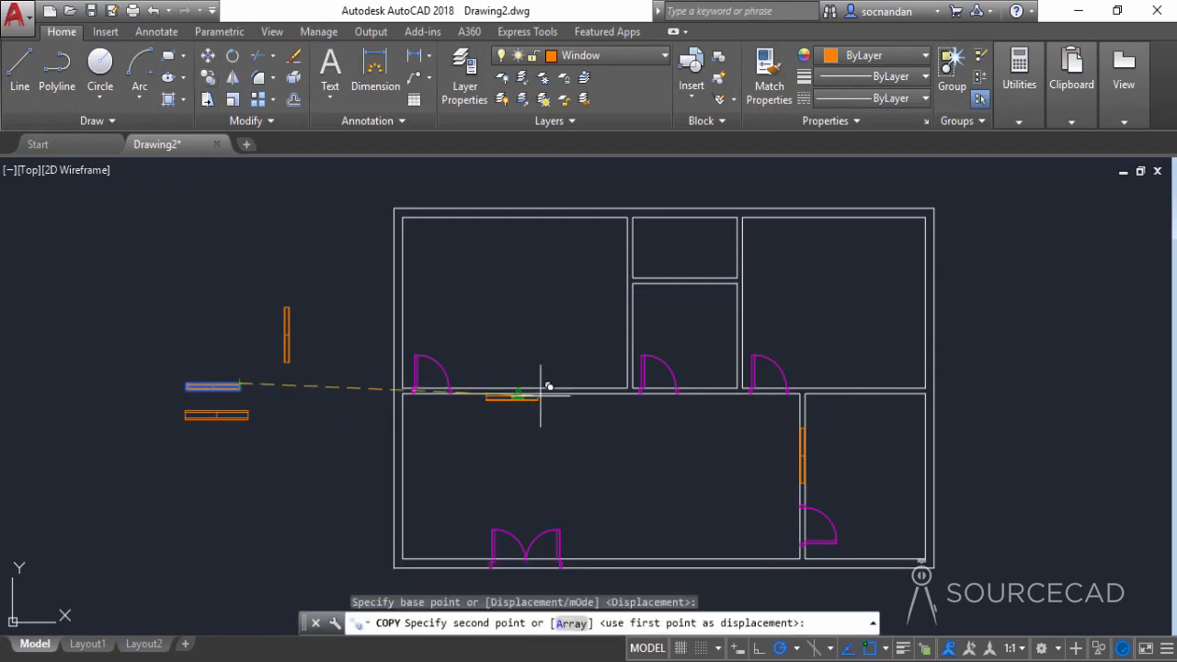
scroll(544, 388, "up", 4)
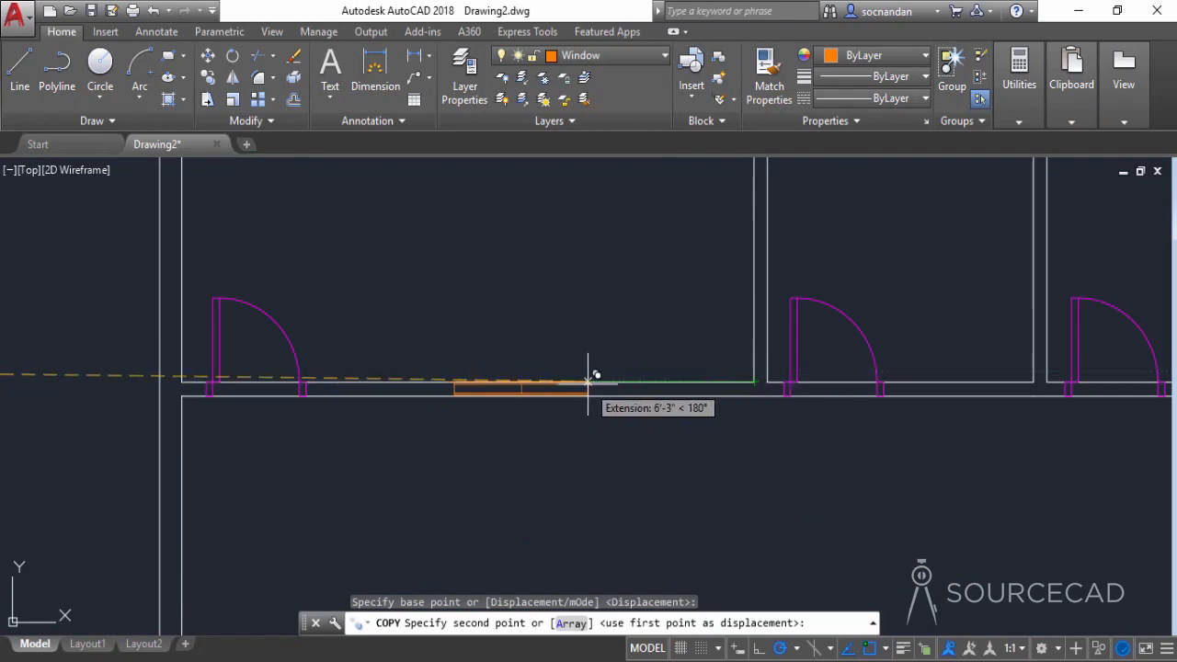
left_click(588, 381)
scroll(631, 452, "down", 6)
middle_click_drag(656, 489, 582, 381)
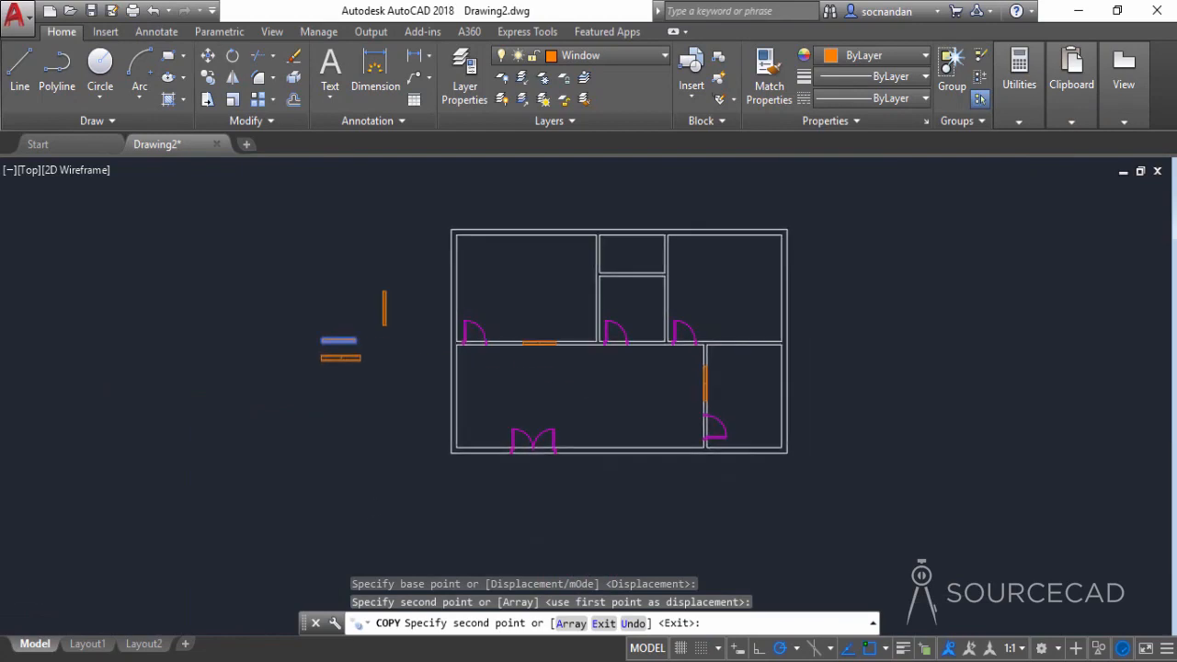
right_click(587, 384)
left_click(625, 396)
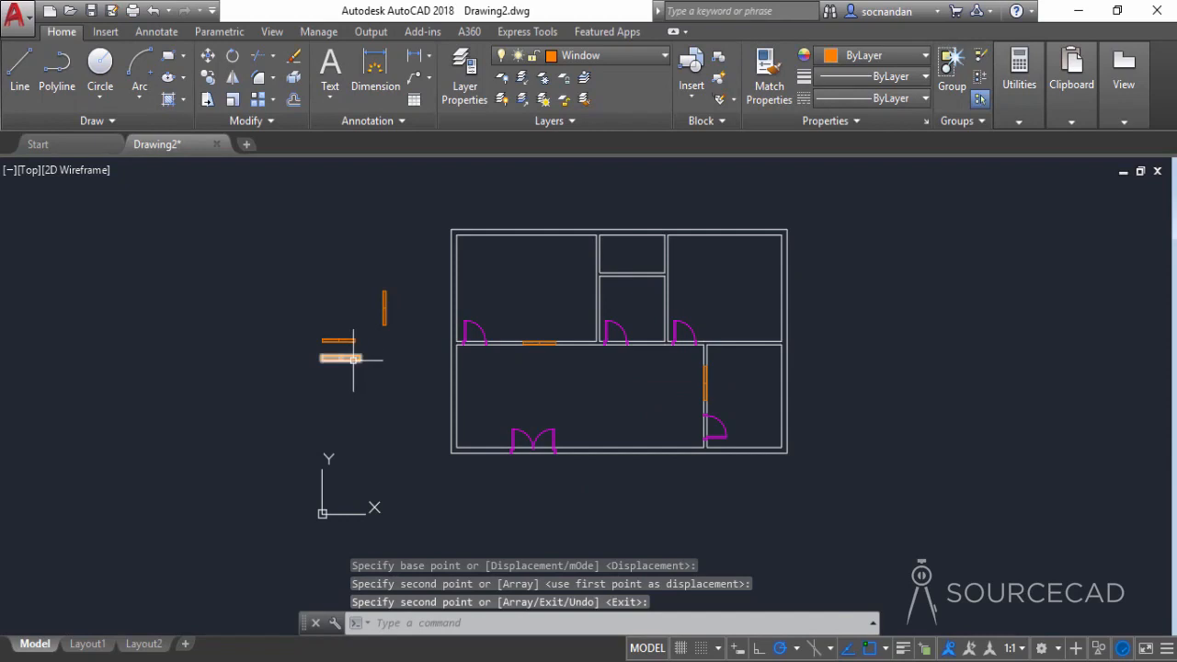
Rotate a copy of the larger horizontal window 270° about its lower-right corner to get a vertical version
left_click(232, 57)
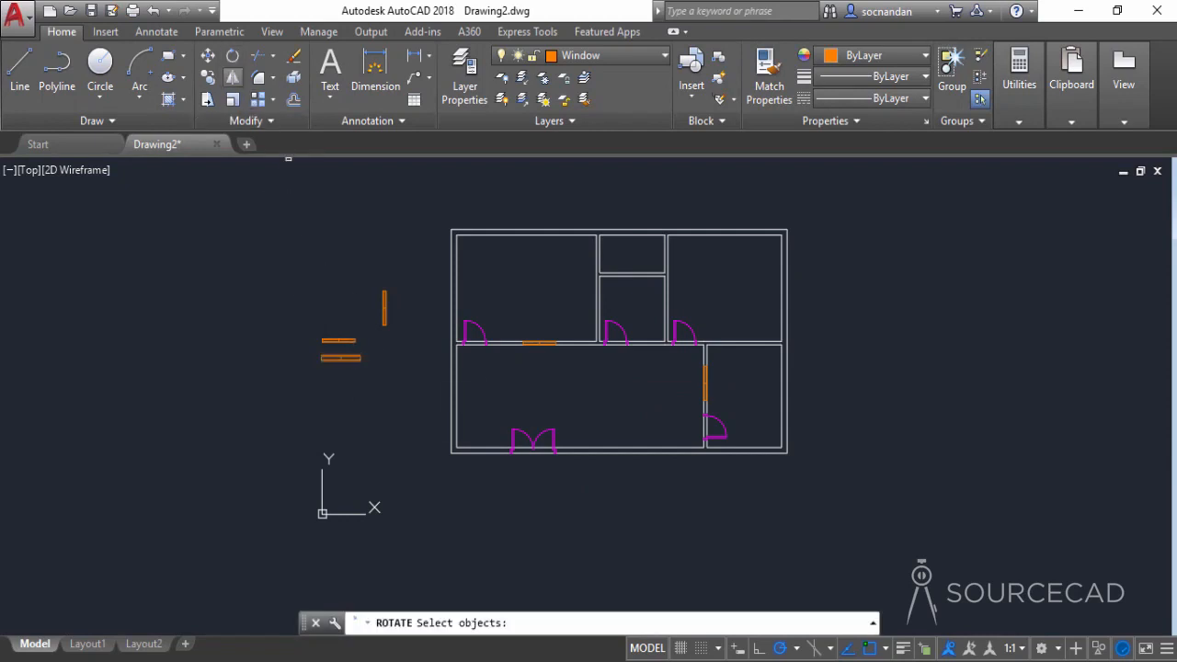
left_click(333, 359)
key("Return")
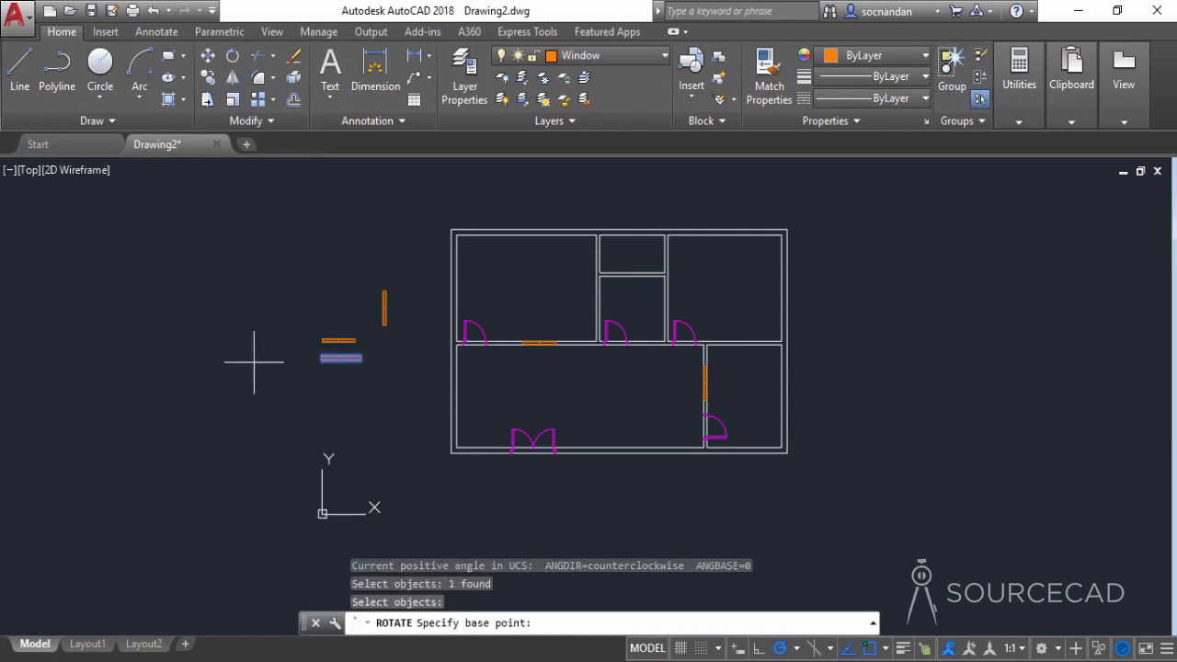
left_click(361, 360)
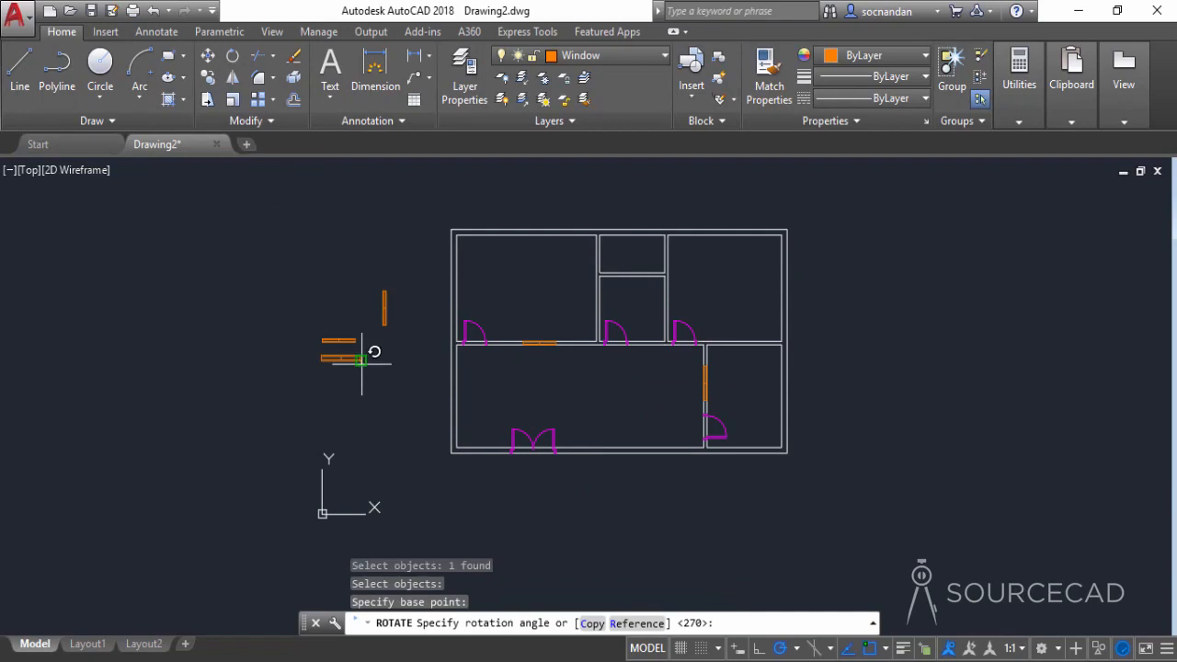
left_click(590, 624)
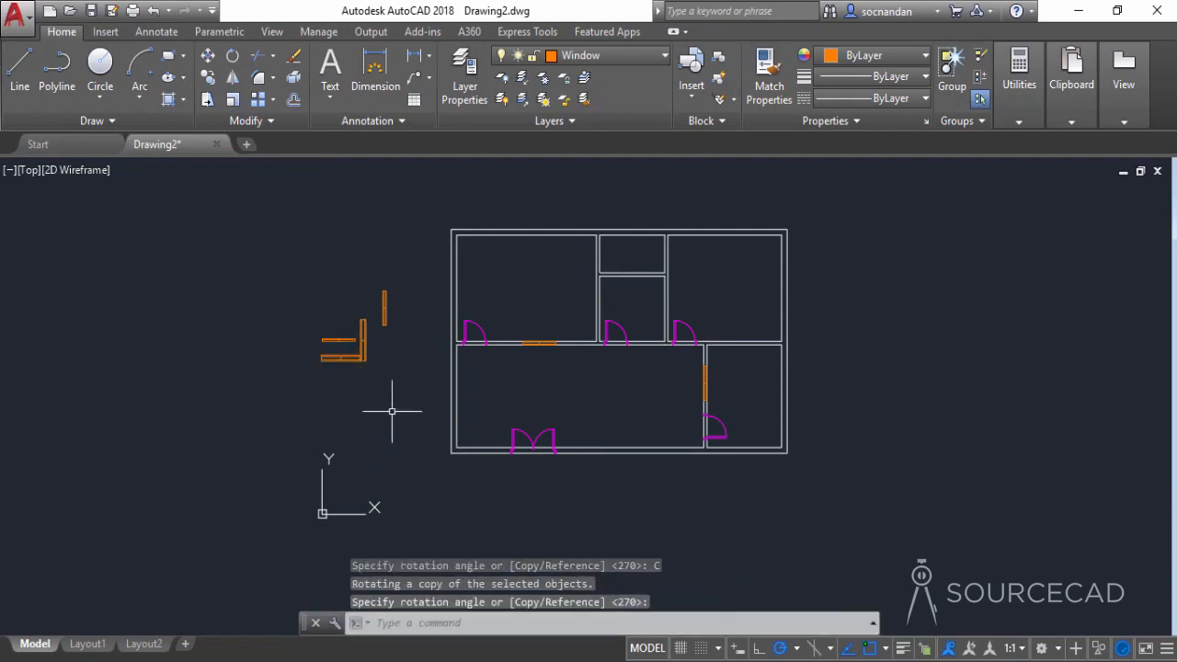
Move the vertical copy of the larger window down into the empty space below the other spare windows
left_click(364, 325)
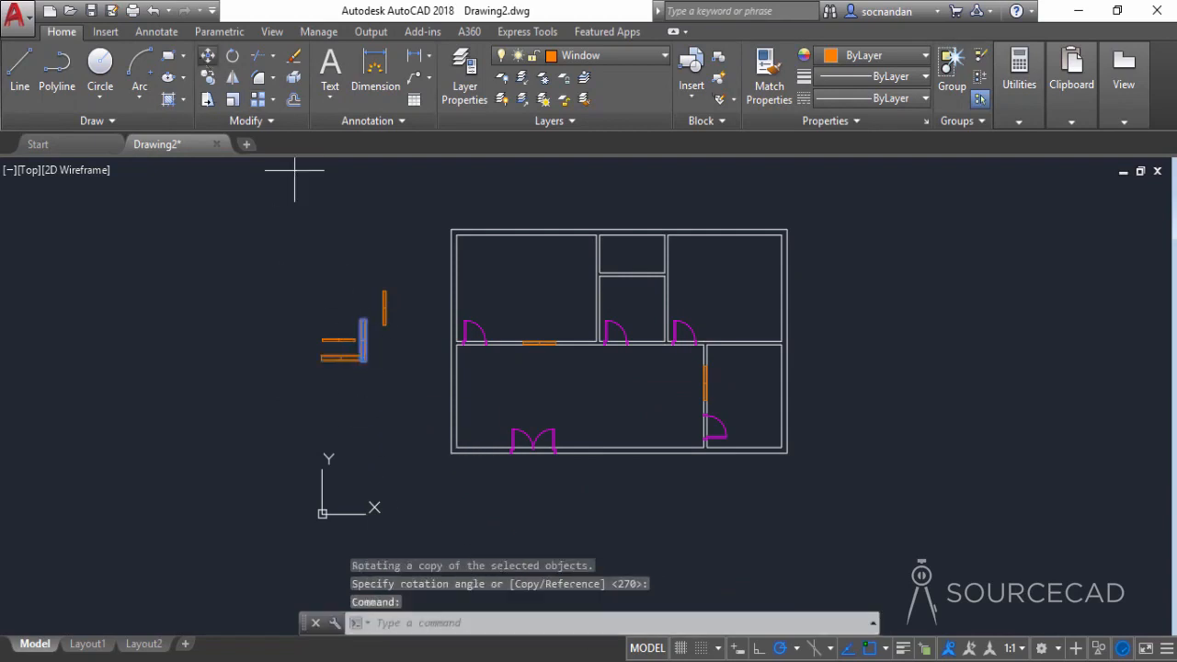
type("m")
key("Return")
left_click(223, 281)
left_click(256, 372)
Copy the large vertical window by its upper-left corner into the left exterior wall, about 4'-8 3/4" below the plan's upper-left outer corner
left_click(397, 452)
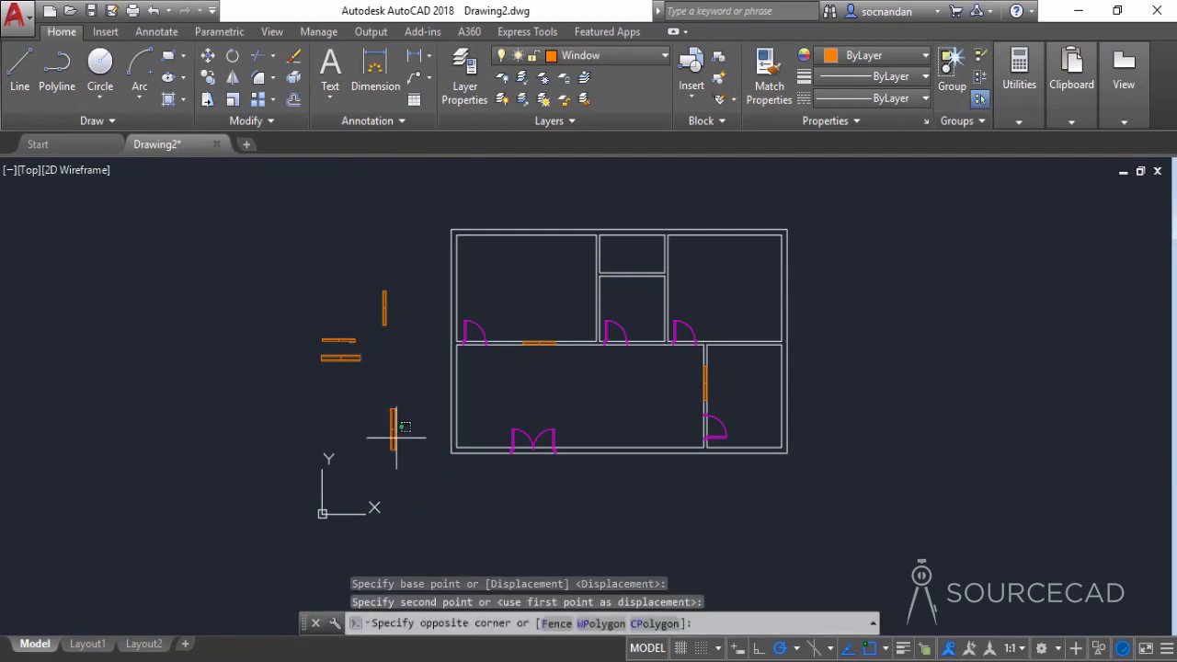
left_click(219, 77)
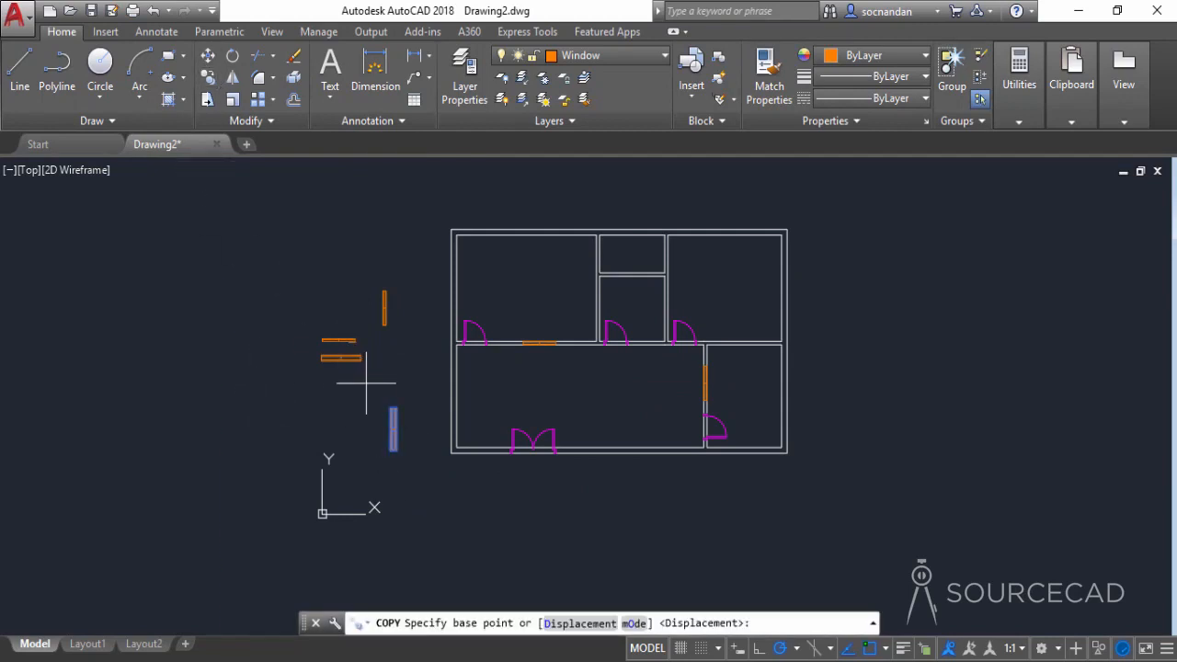
left_click(390, 407)
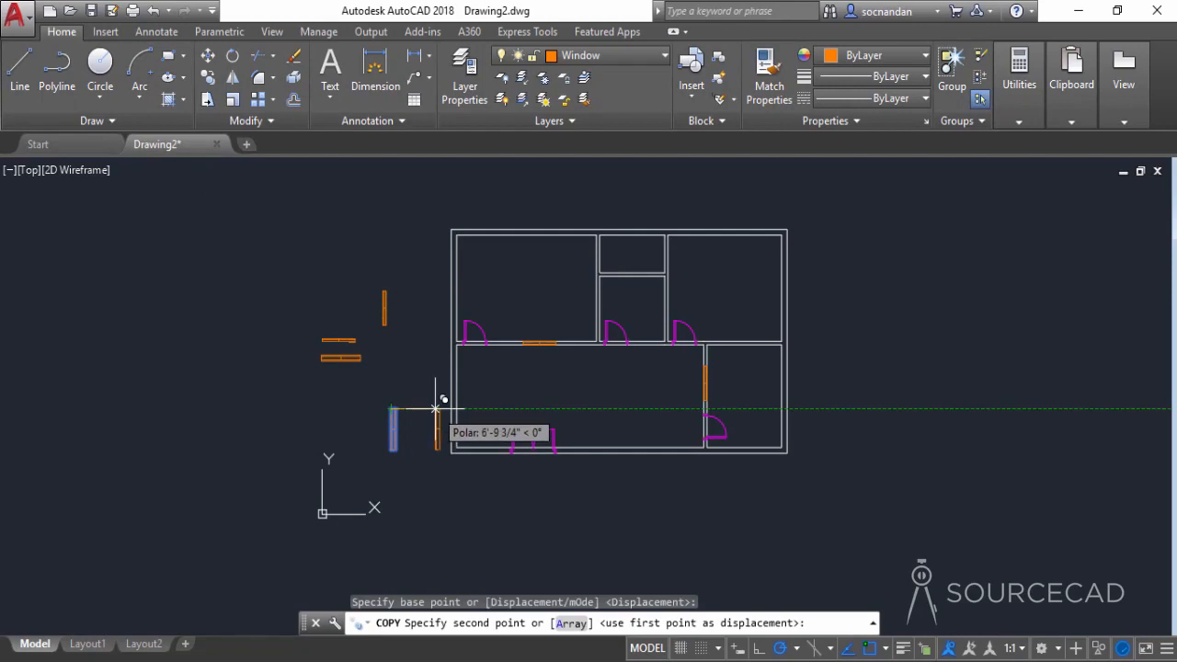
scroll(452, 257, "up", 5)
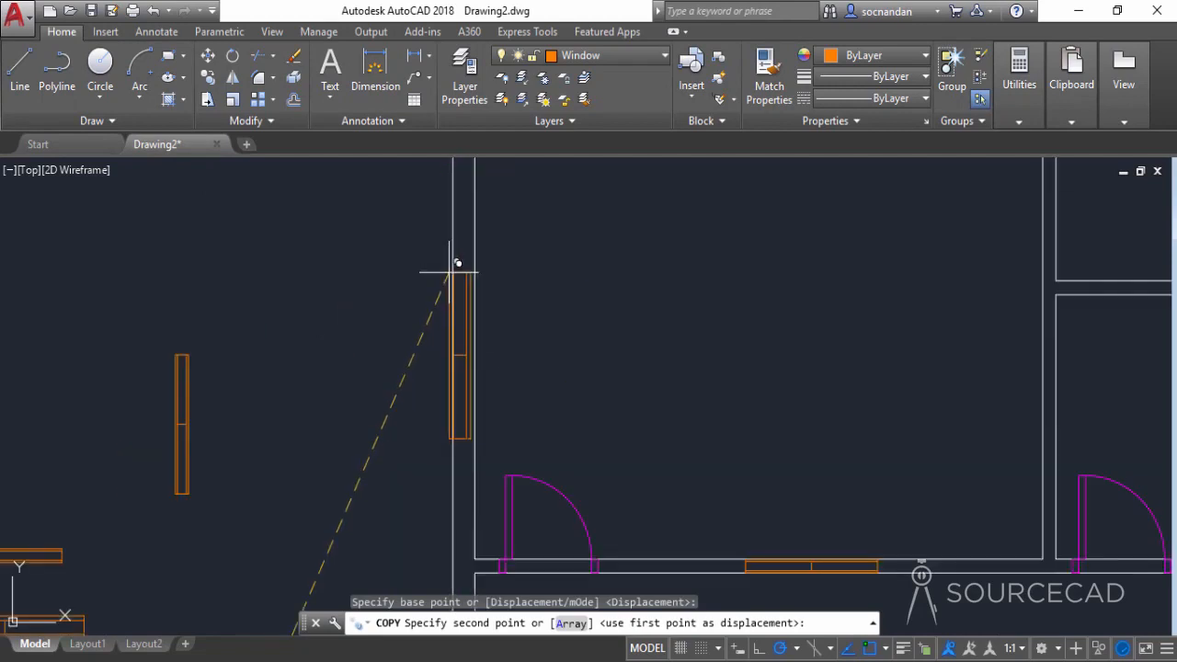
scroll(460, 230, "down", 3)
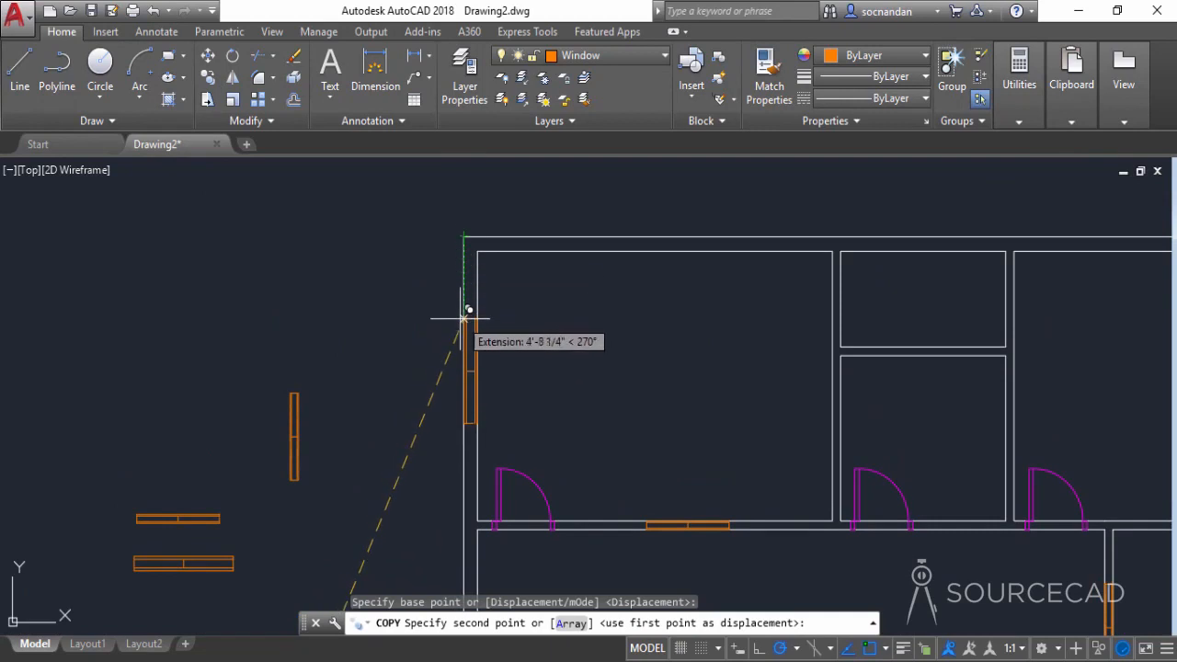
left_click(464, 318)
Place another copy of the large vertical window in the right exterior wall of the upper-right room
scroll(544, 321, "down", 1)
middle_click_drag(608, 347, 326, 294)
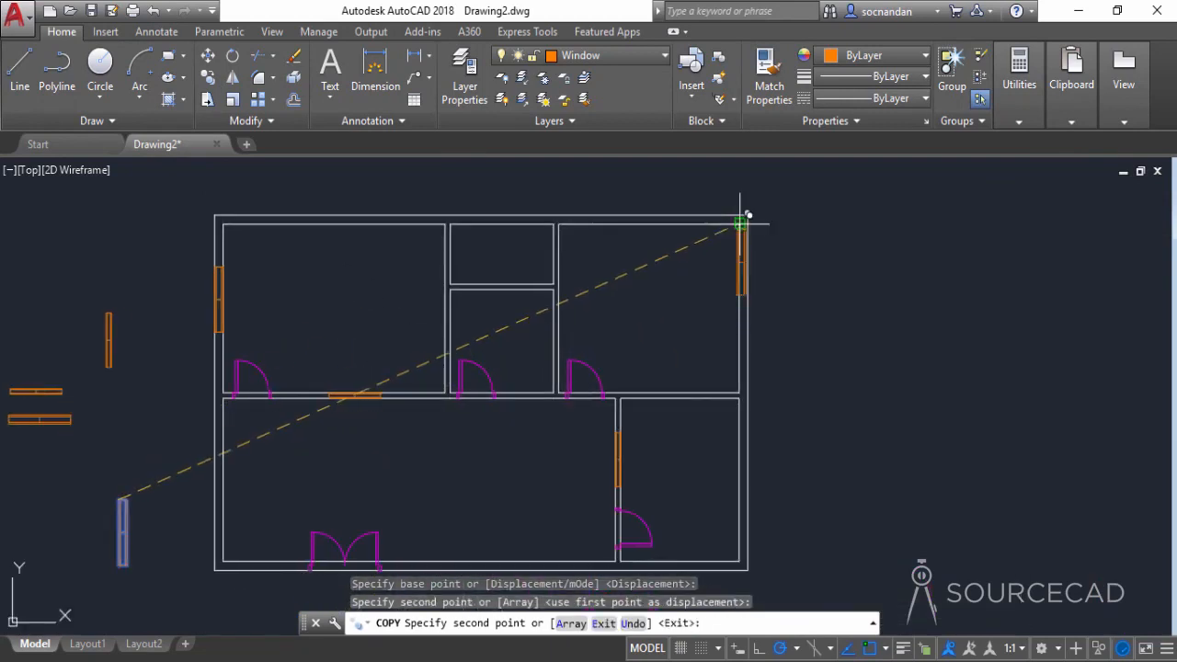
left_click(740, 271)
Place a copy in the lower-right room's exterior right wall, its upper-left corner about 2'-4" above the inner wall line's midpoint, and end copying
scroll(830, 389, "down", 2)
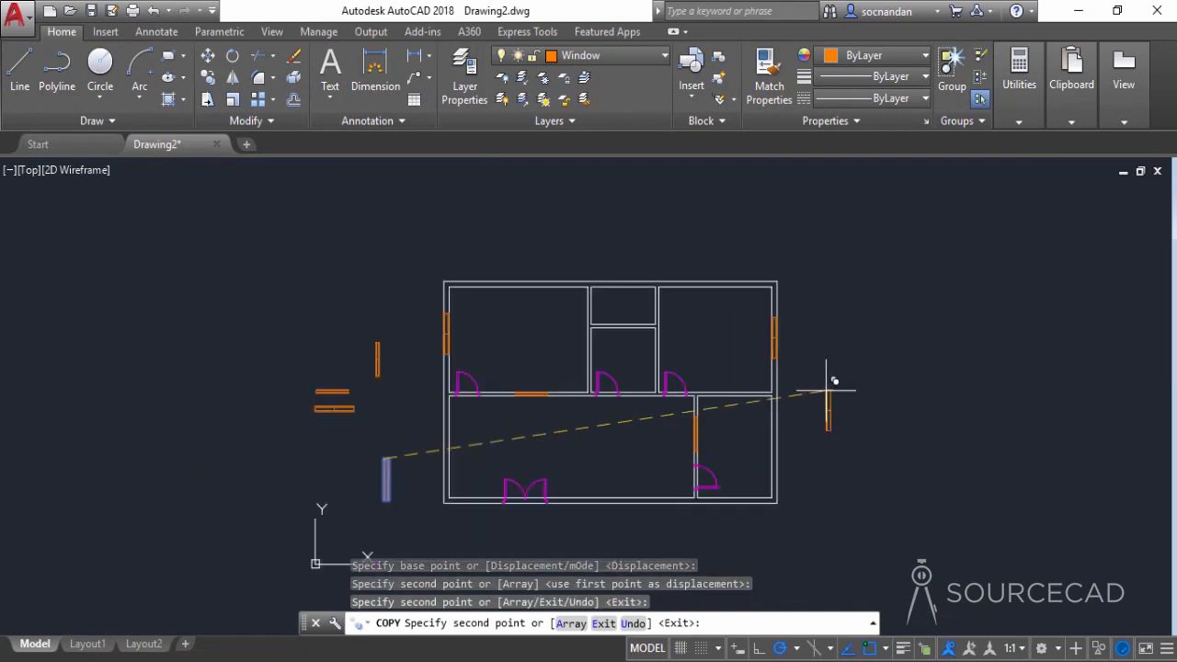
middle_click_drag(830, 402, 825, 351)
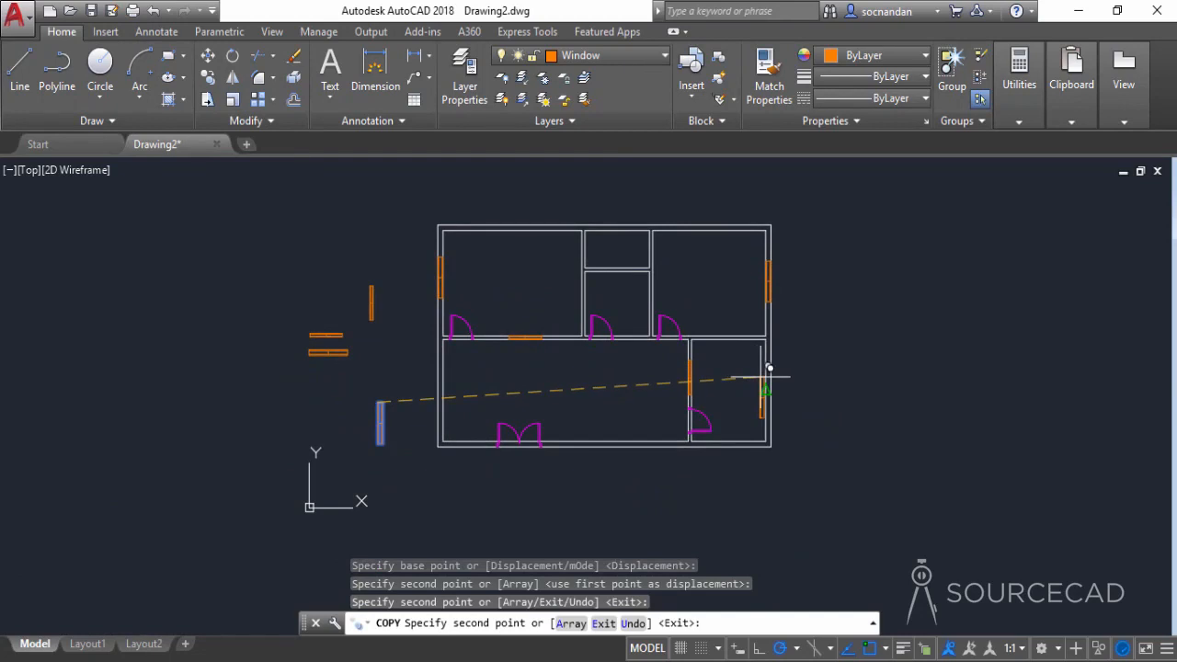
scroll(763, 372, "up", 2)
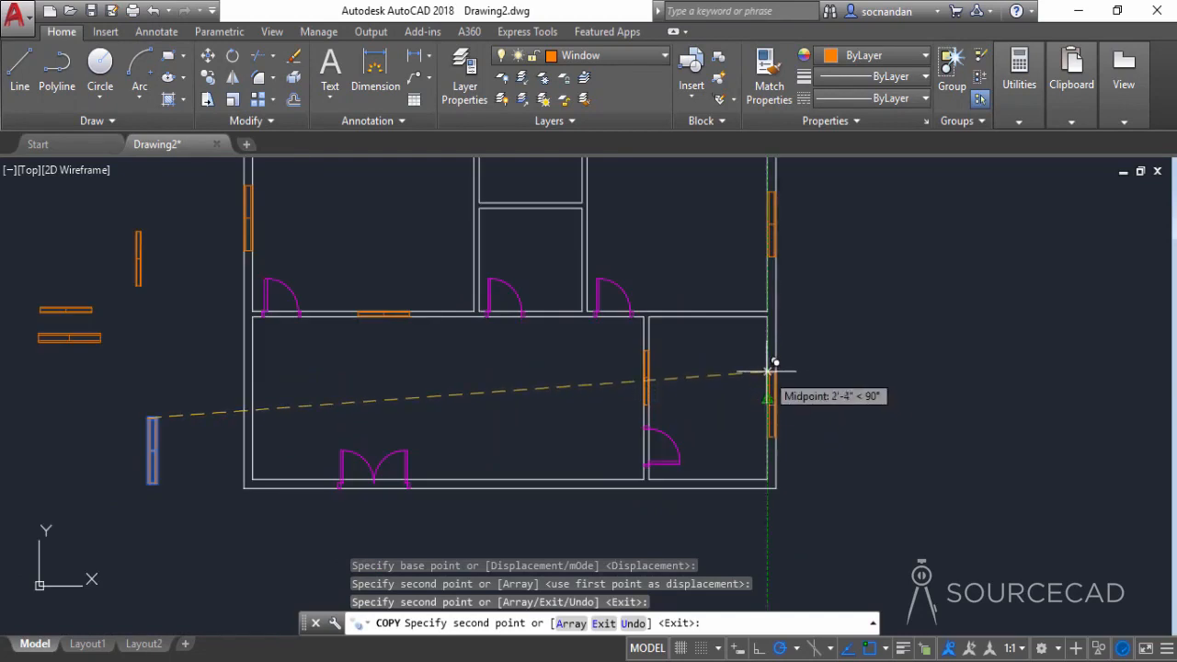
left_click(771, 373)
scroll(770, 374, "down", 2)
middle_click_drag(764, 376, 809, 391)
right_click(629, 402)
left_click(634, 402)
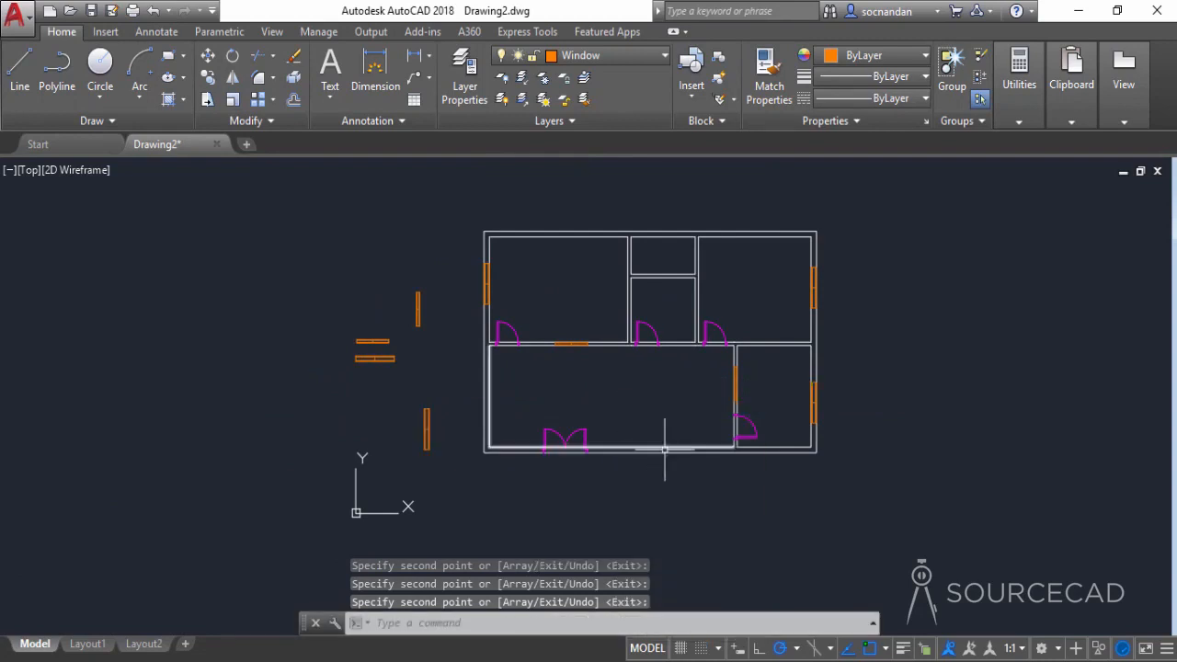
Move the large horizontal window by its lower-right corner into the bottom exterior wall, between the double door and the lower-right room's partition
left_click(382, 361)
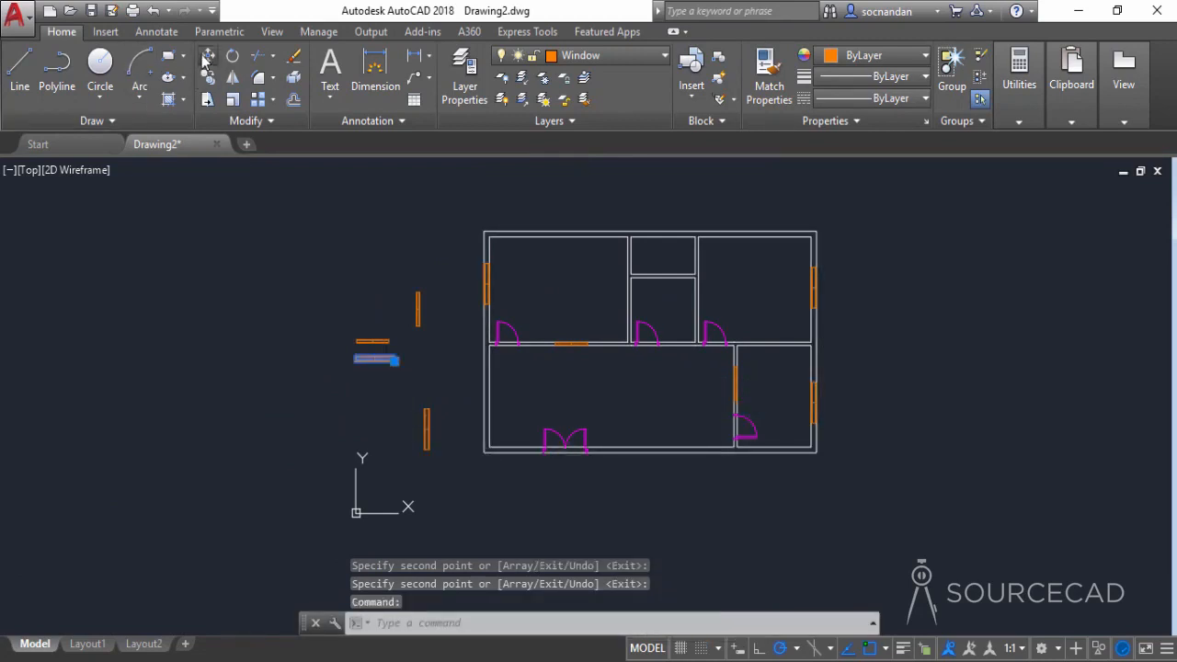
left_click(208, 56)
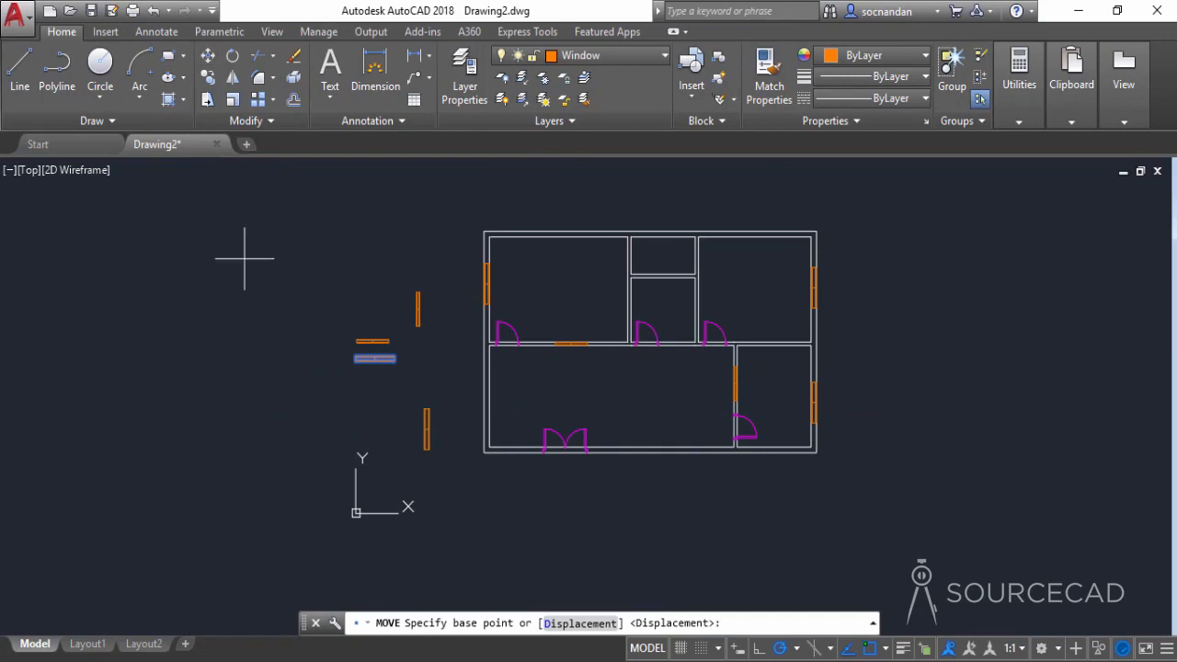
left_click(395, 362)
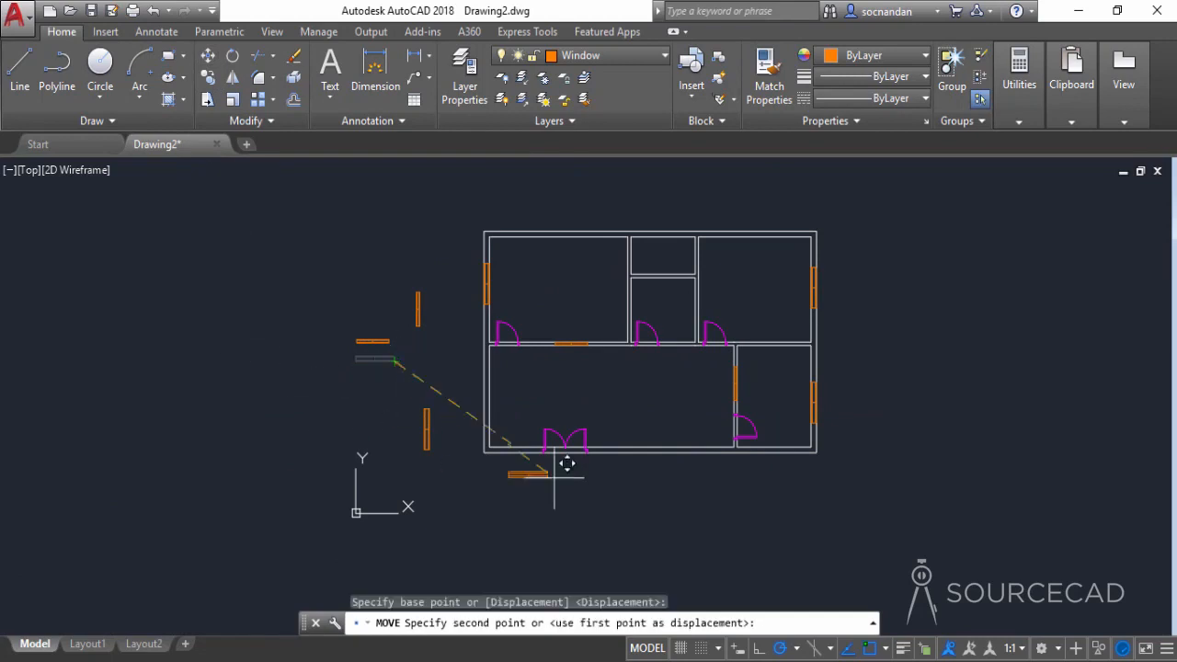
left_click(671, 451)
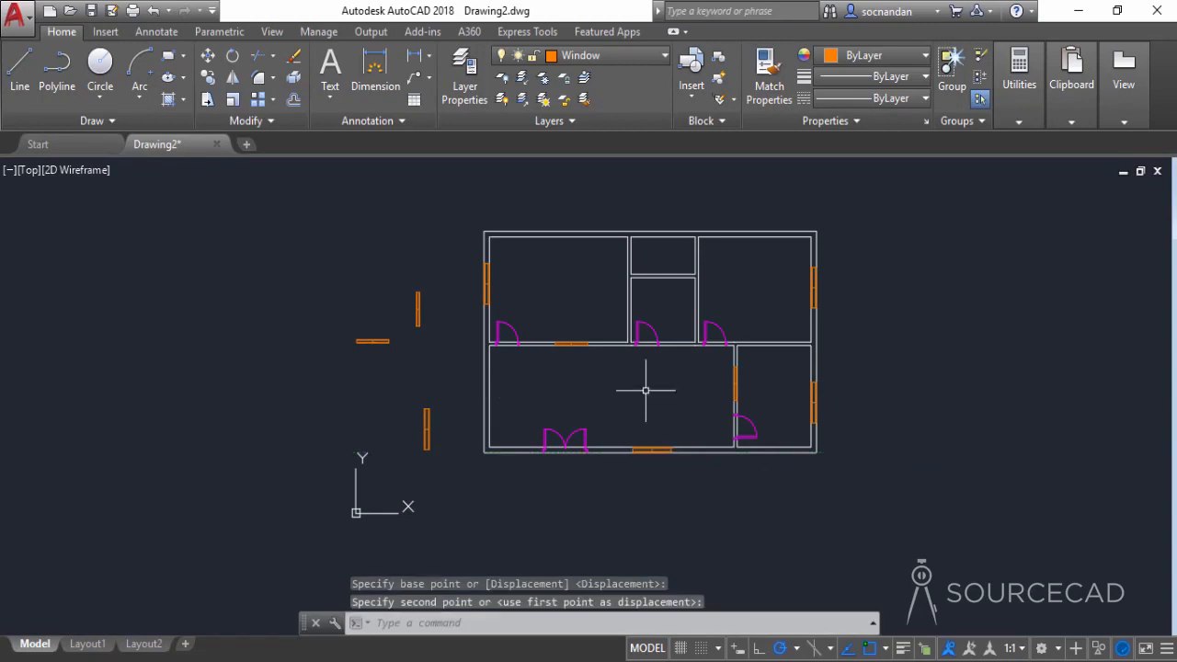
Copy the large horizontal window by its lower-right corner into the upper-right room's top exterior wall, about 6'-11 1/4" from the plan's outer corner
scroll(657, 460, "up", 4)
left_click(643, 439)
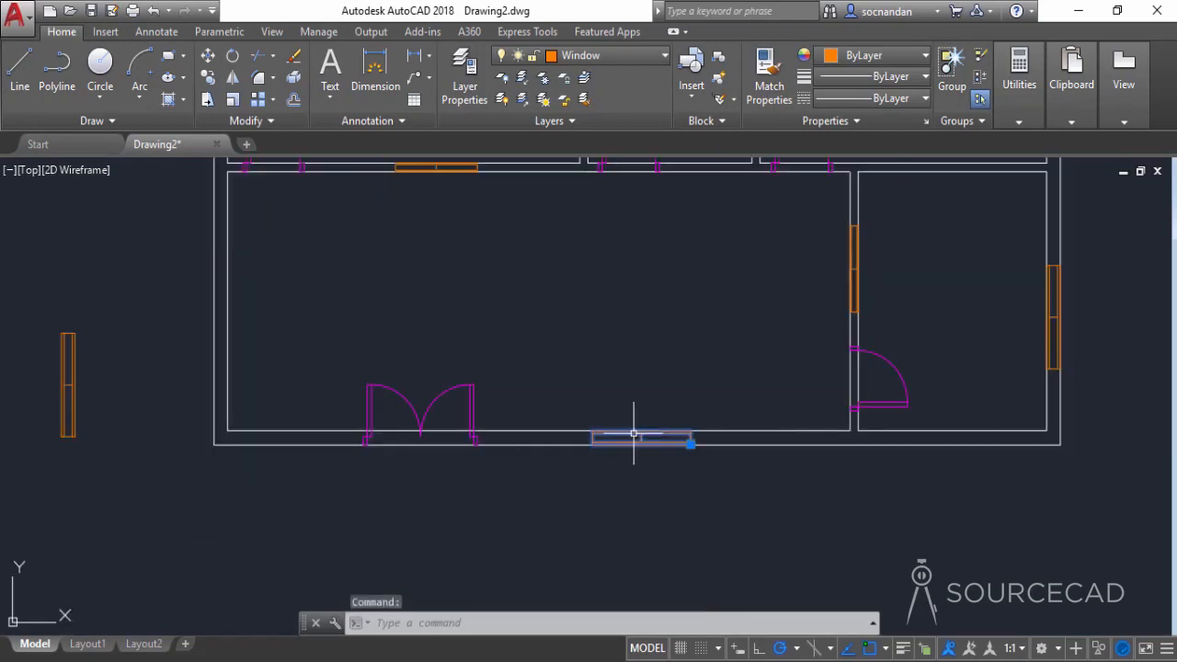
left_click(208, 77)
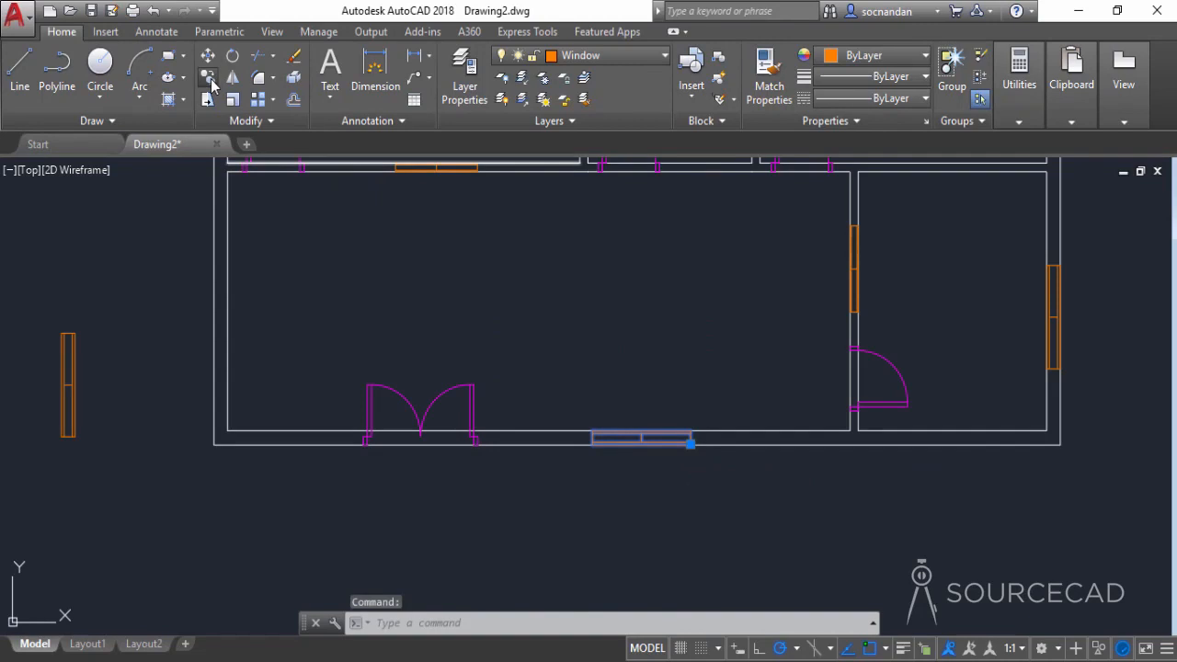
left_click(690, 438)
scroll(711, 450, "down", 2)
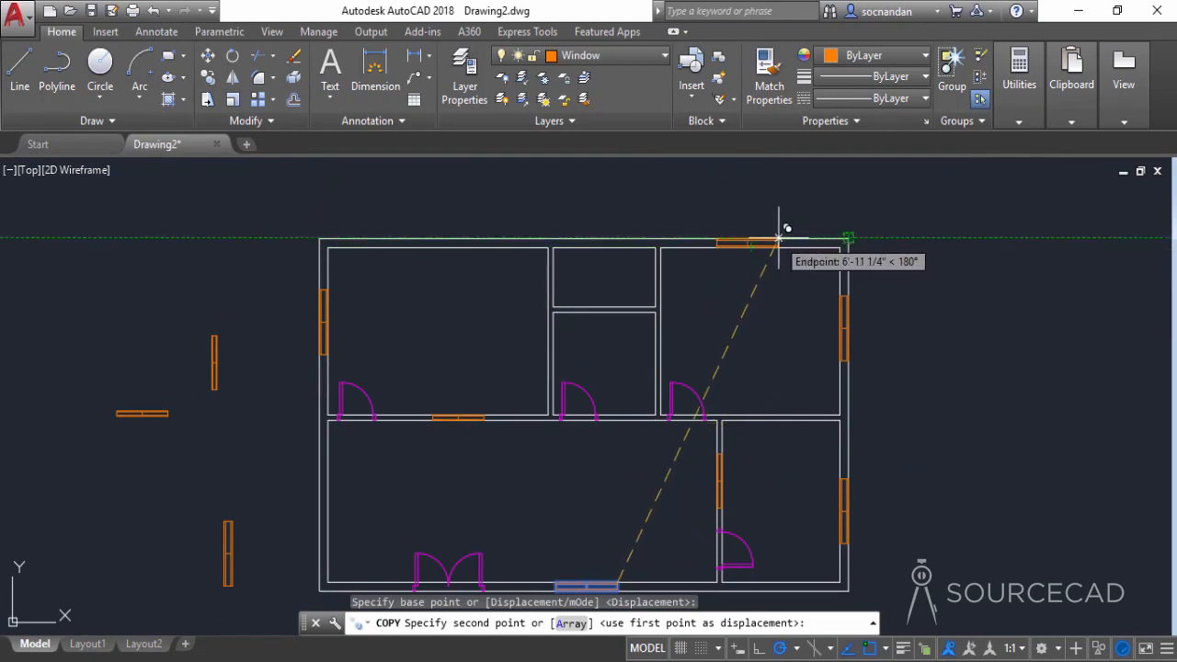
left_click(777, 239)
scroll(798, 322, "down", 2)
right_click(813, 342)
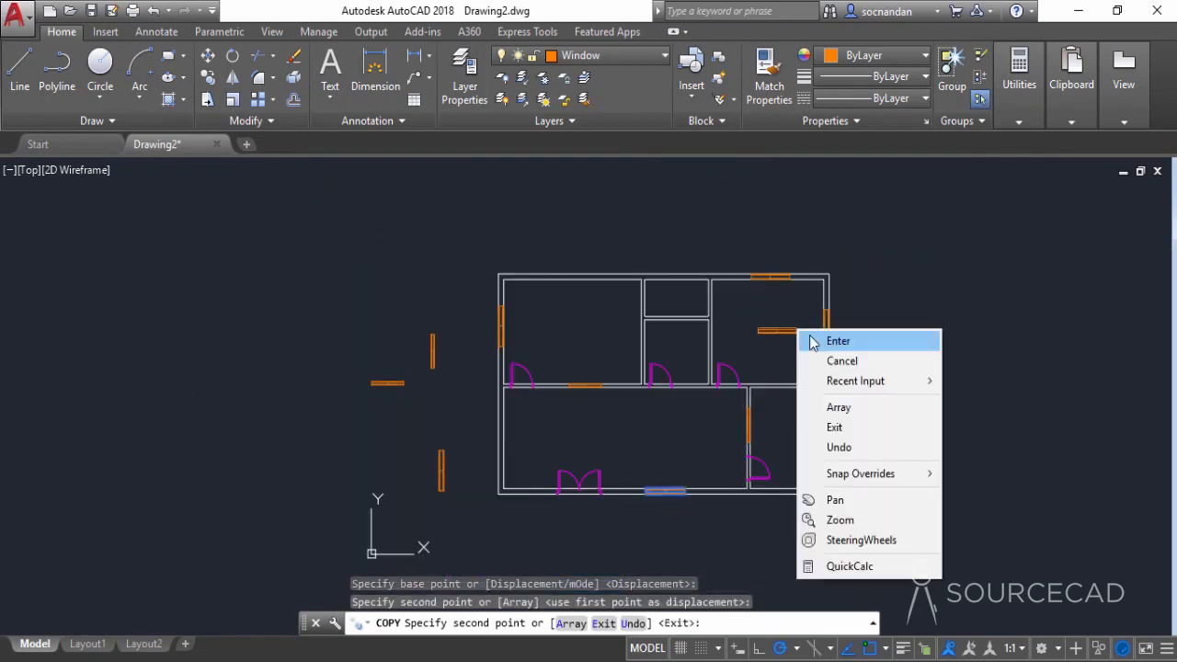
left_click(813, 342)
Erase the three leftover window blocks standing outside the plan's left wall
left_click(460, 489)
left_click(364, 336)
right_click(364, 337)
left_click(386, 355)
middle_click_drag(630, 434, 543, 410)
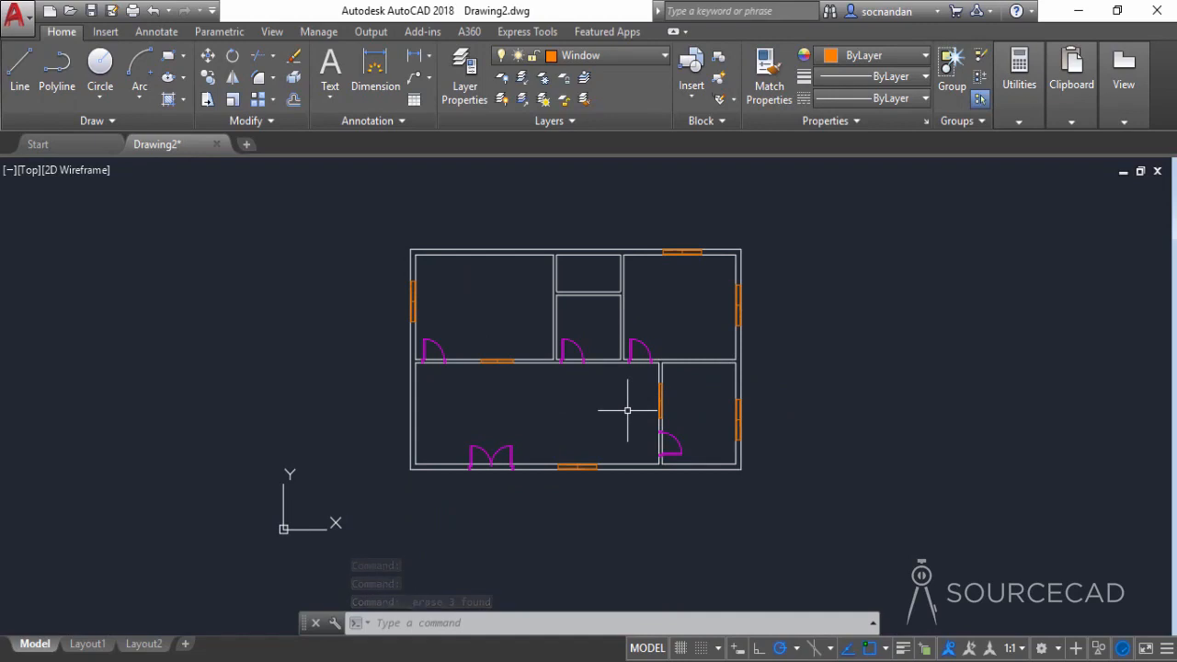
Trim the wall lines crossing the three single door openings in the middle horizontal wall, using all objects as cutting edges
scroll(564, 387, "up", 5)
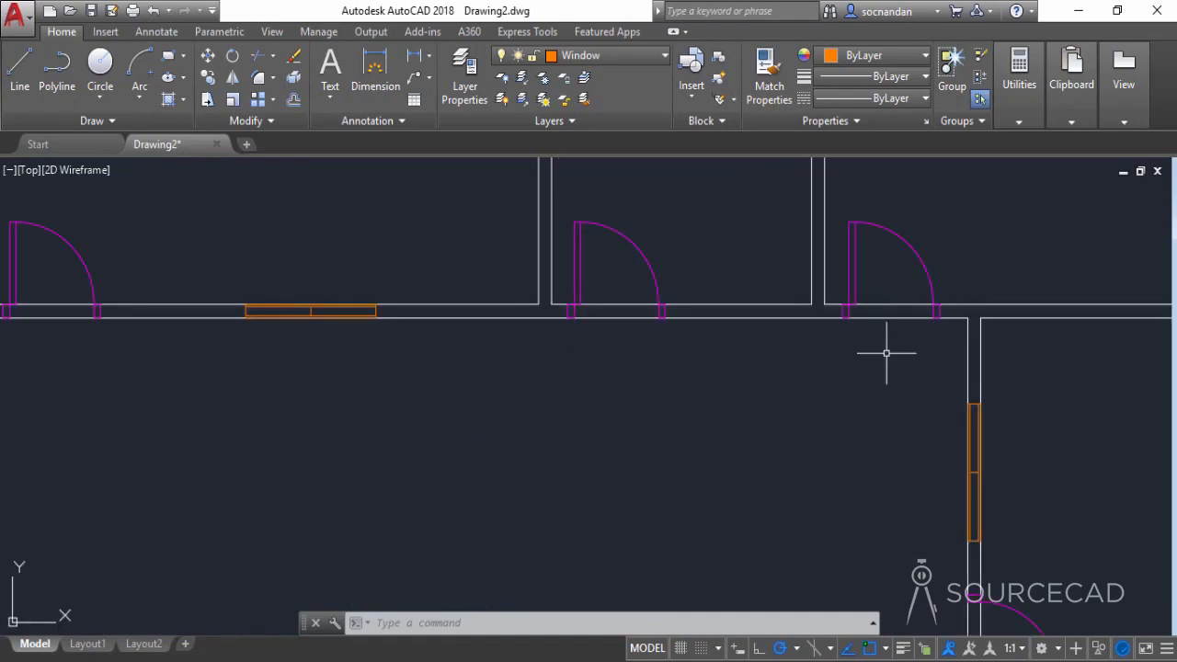
left_click(258, 58)
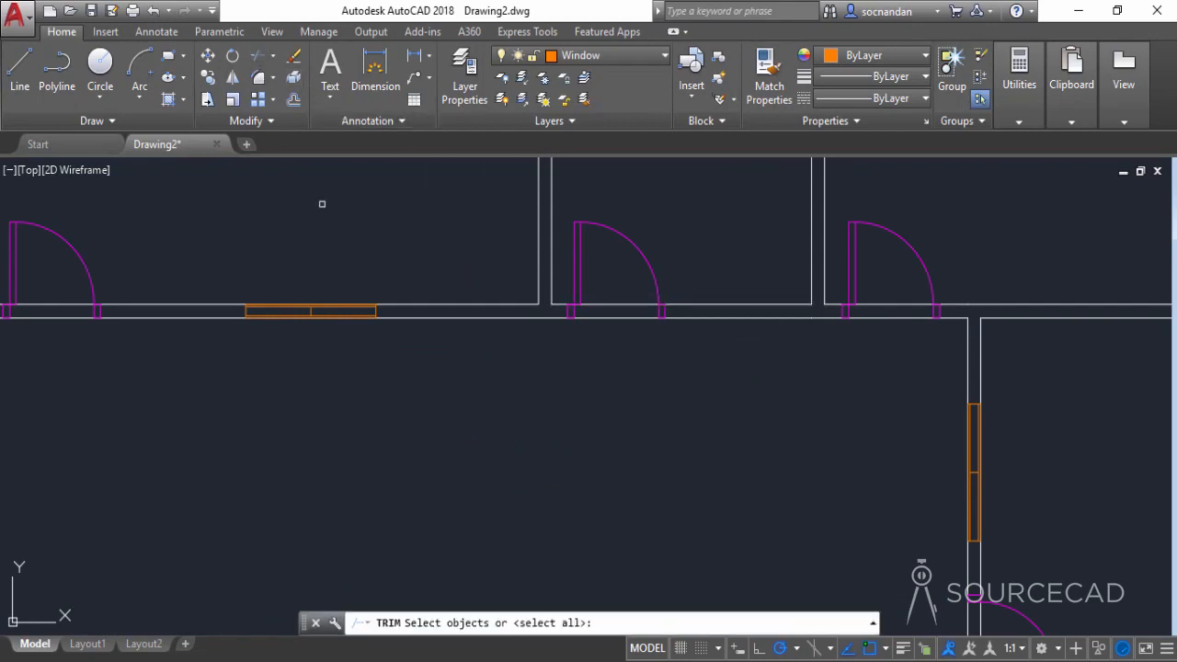
key("Return")
left_click(623, 347)
left_click(606, 282)
left_click(911, 352)
left_click(887, 274)
scroll(433, 389, "down", 2)
left_click(204, 338)
left_click(184, 321)
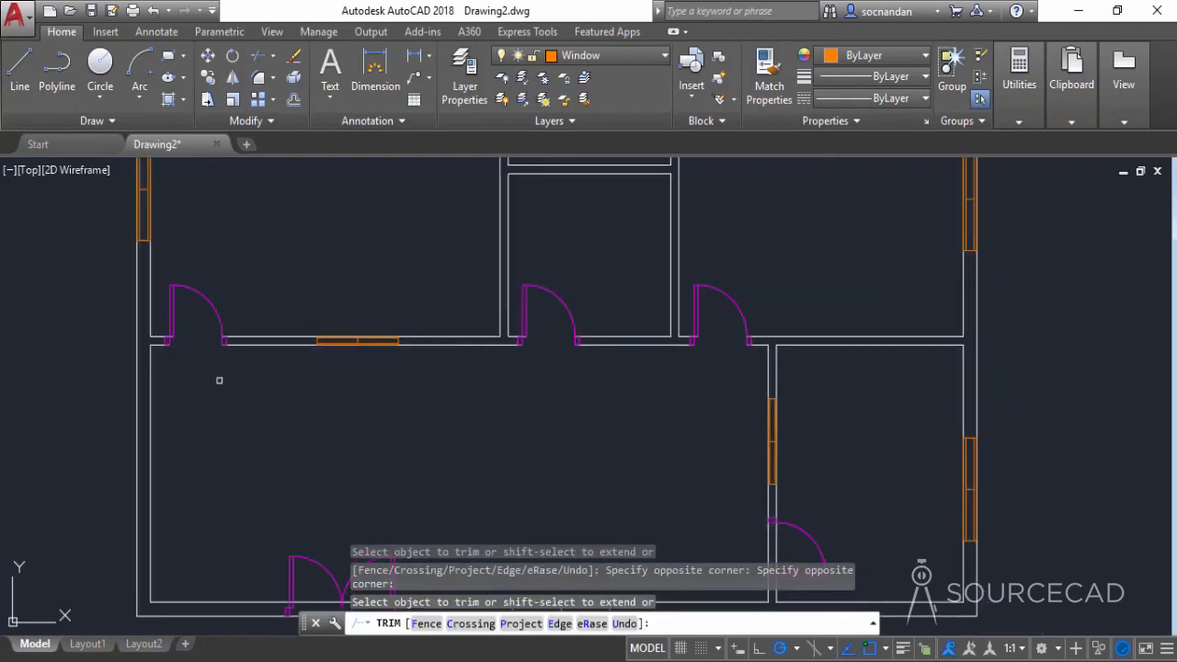
Trim both exterior wall lines across the double door opening in the bottom wall
middle_click_drag(348, 554, 412, 392)
left_click(384, 467)
left_click(381, 433)
left_click(430, 462)
left_click(430, 426)
left_click(431, 425)
left_click(420, 447)
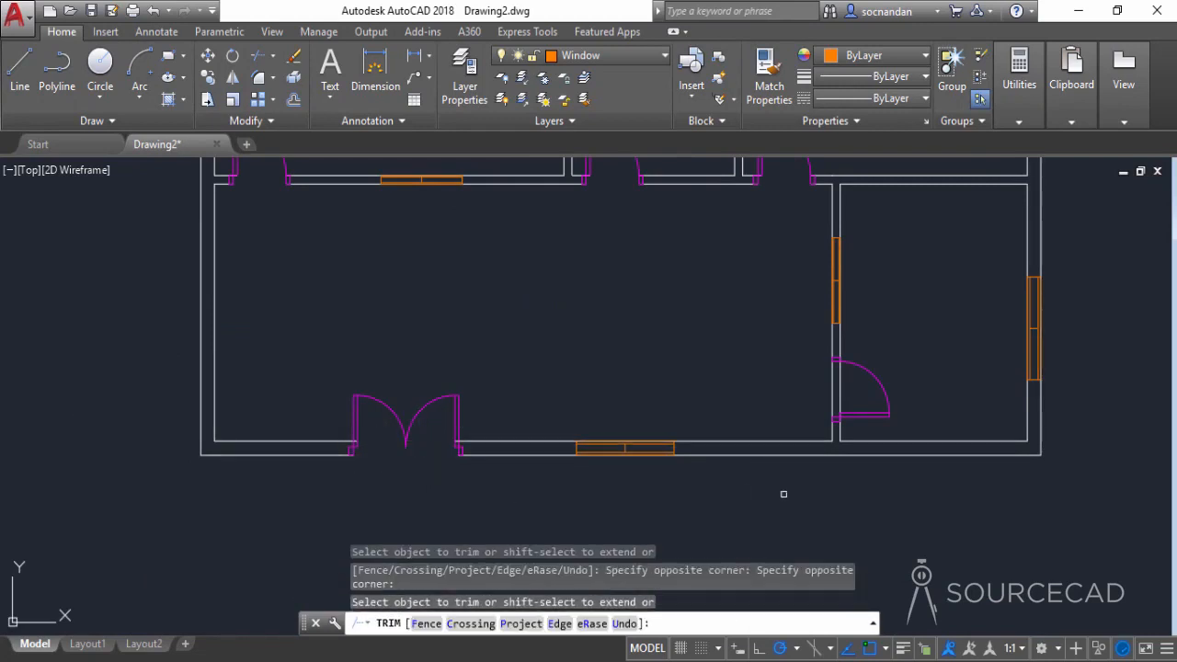
Trim the partition lines across the lower-right room's door opening and end trimming
left_click(861, 398)
left_click(829, 401)
scroll(757, 375, "down", 2)
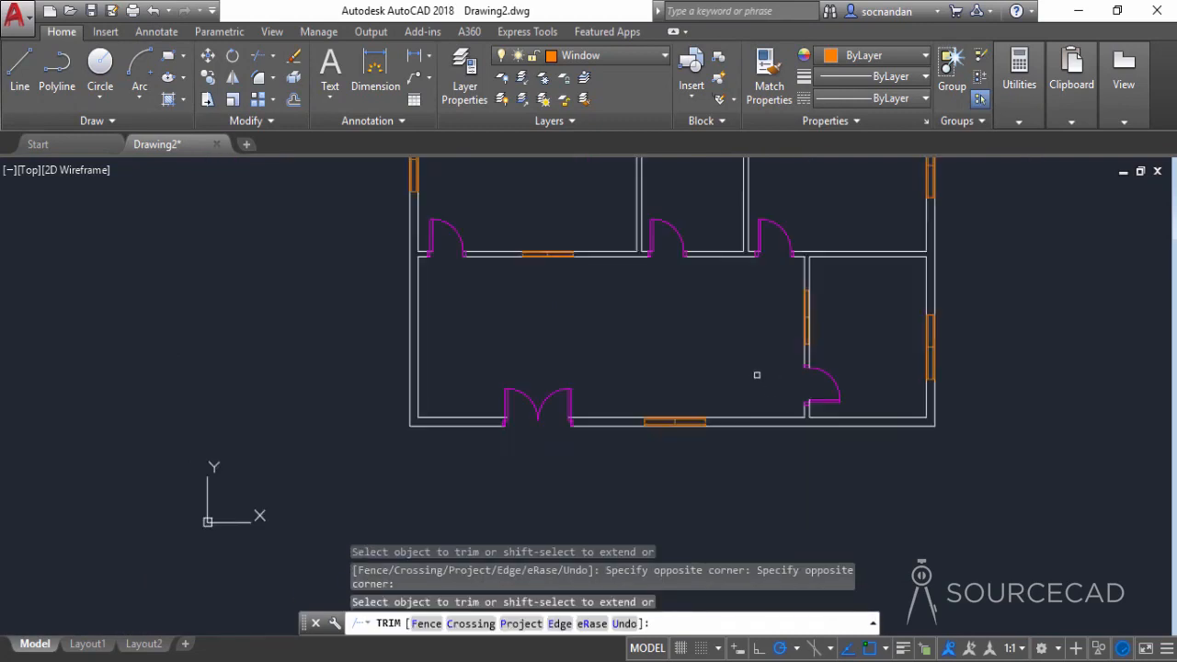
middle_click_drag(732, 344, 710, 458)
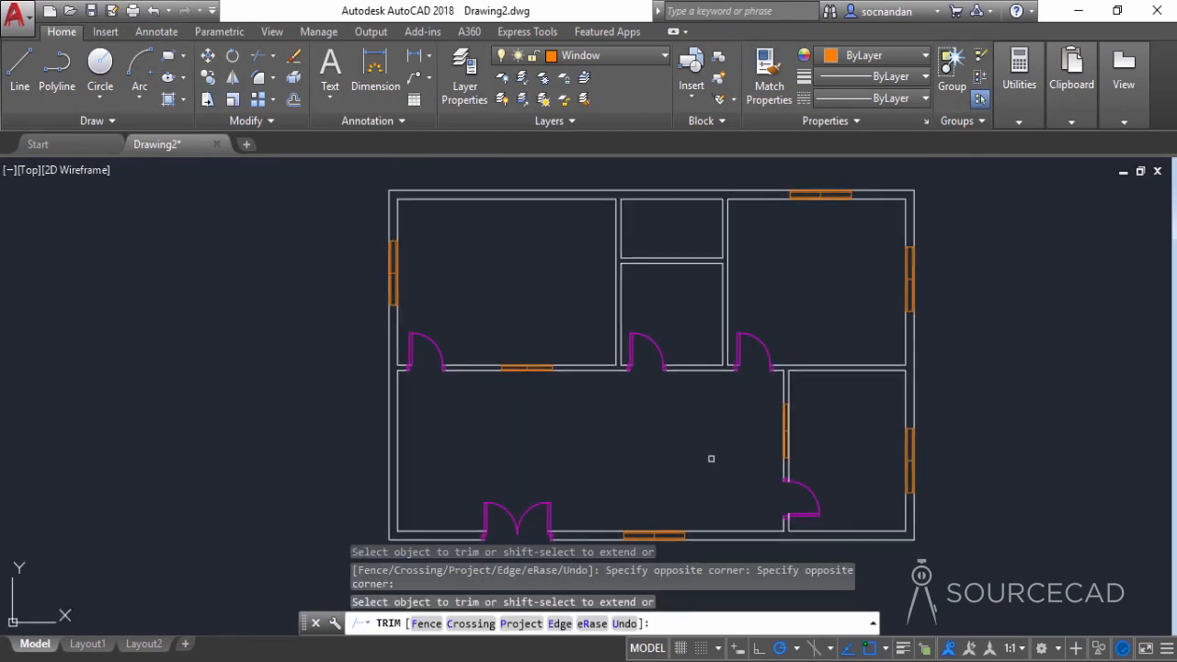
right_click(640, 437)
left_click(683, 186)
middle_click_drag(674, 466, 636, 460)
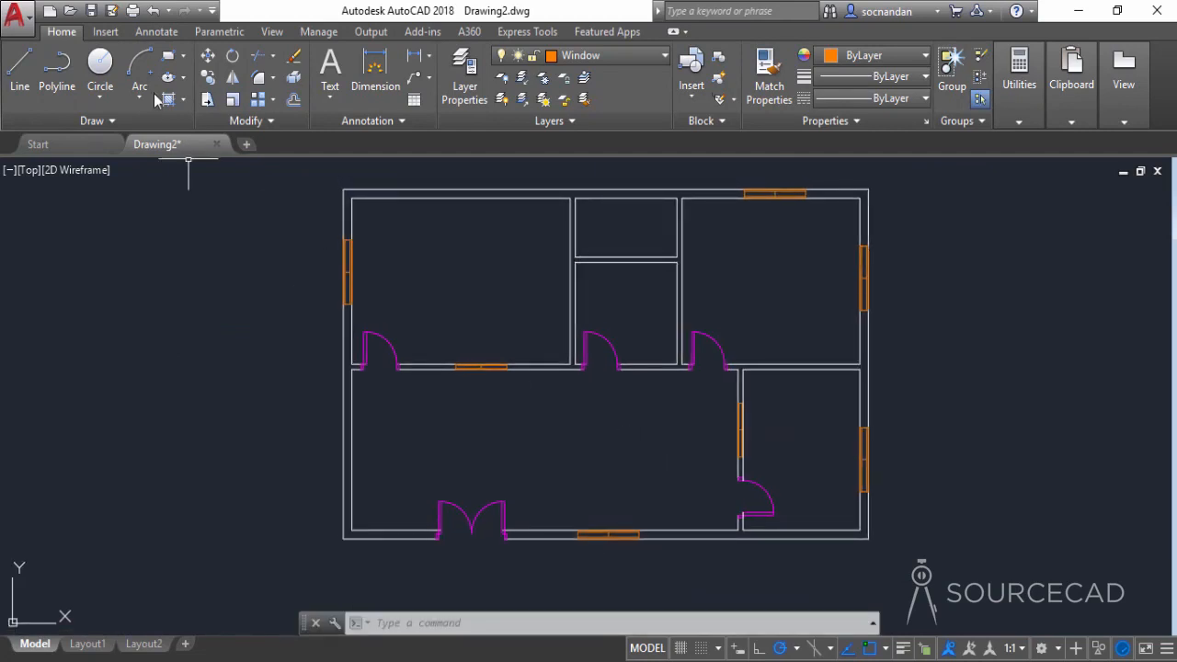
Save the drawing to the Desktop under the file name Floor Plan
left_click(92, 11)
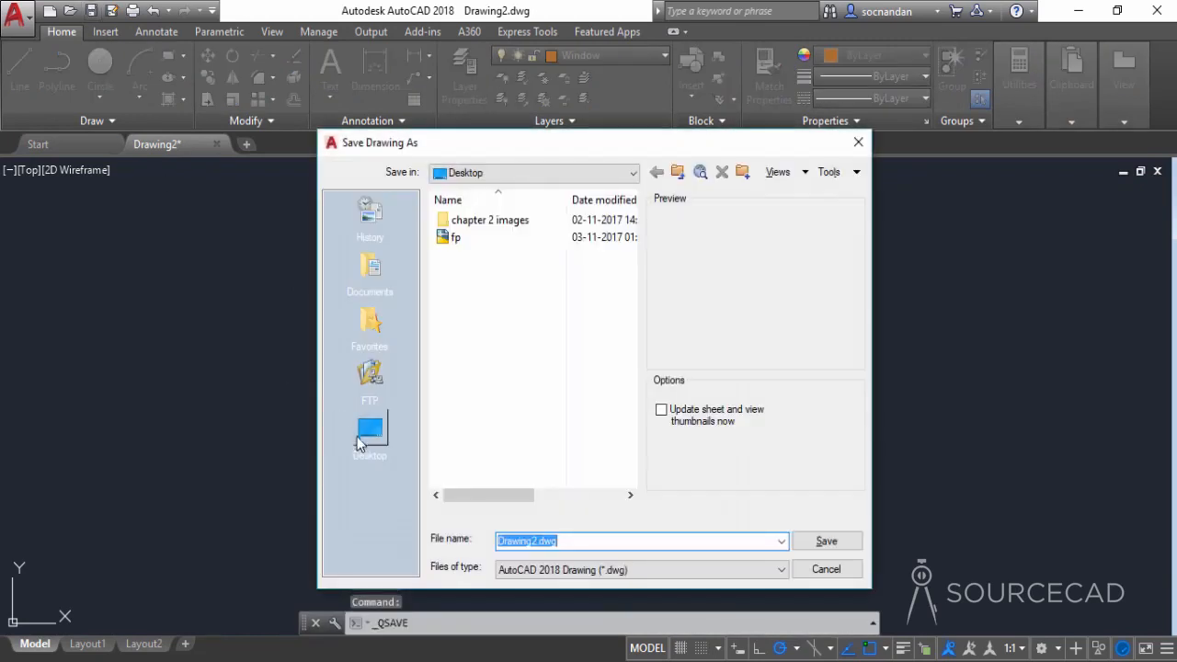
left_click(359, 440)
double_click(565, 541)
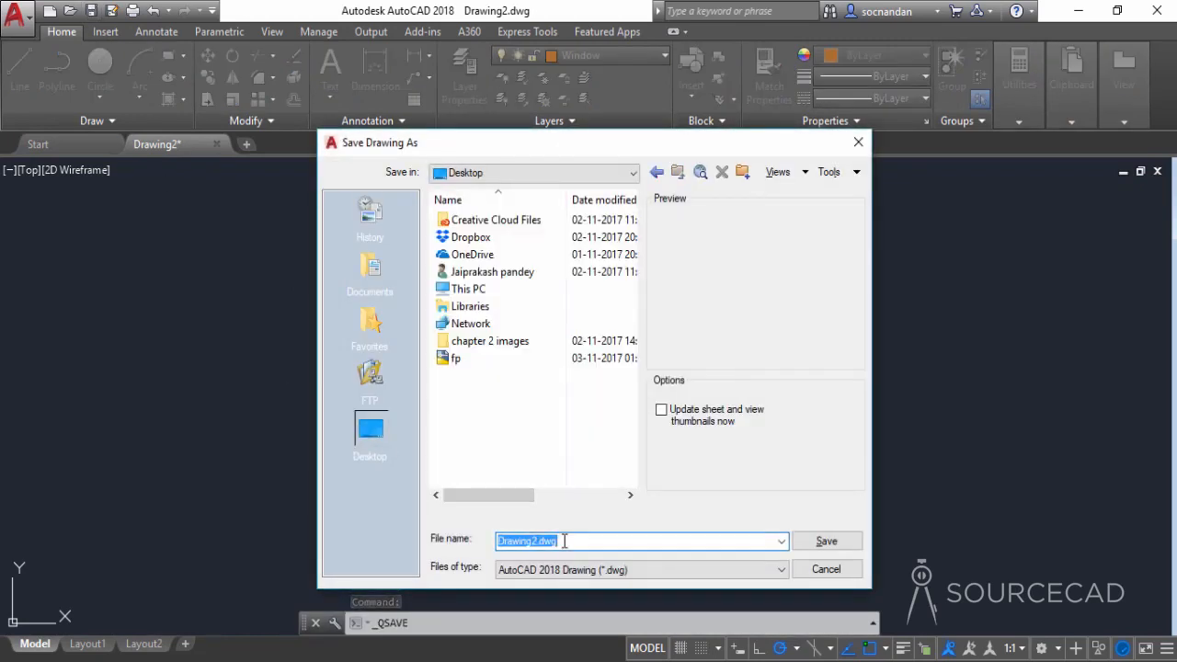
type("Floor Plan")
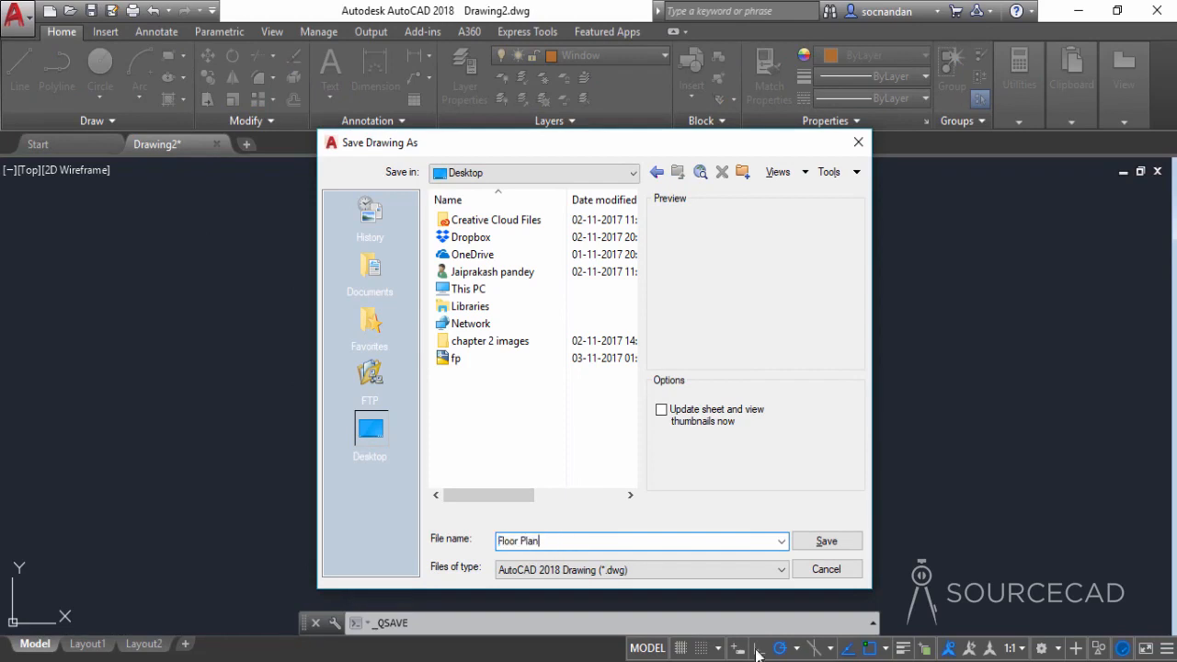
left_click(830, 542)
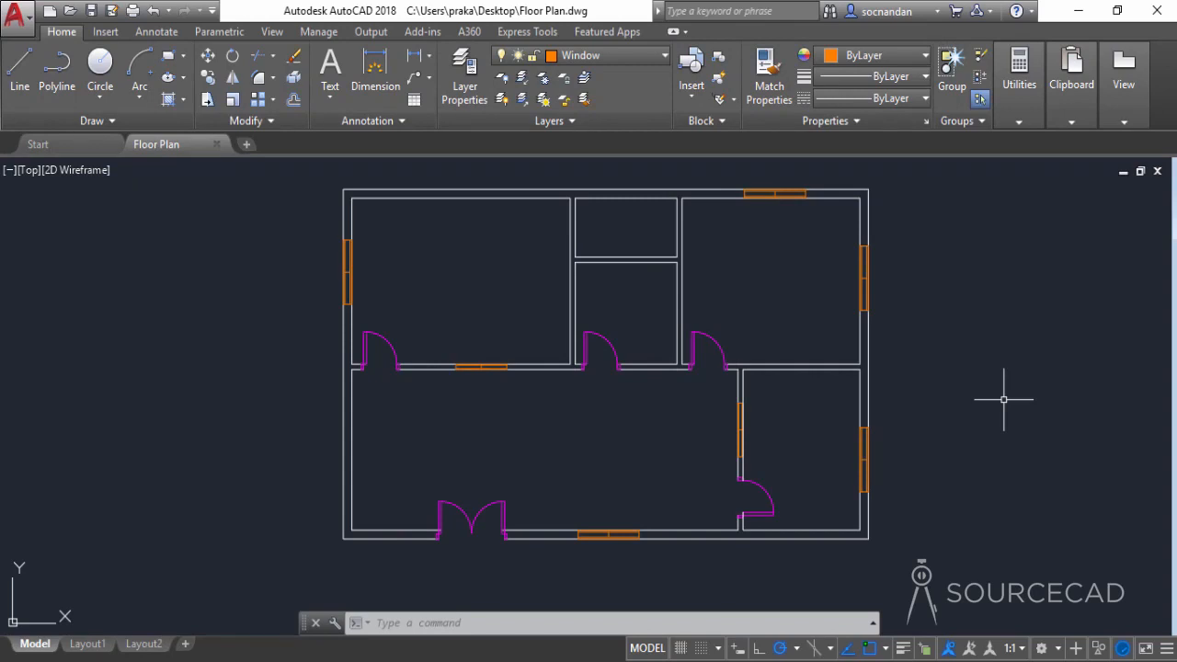
Open DesignCenter and browse from the Sample folder through en-us and DesignCenter to the blocks of House Designer.dwg
key("ctrl+2")
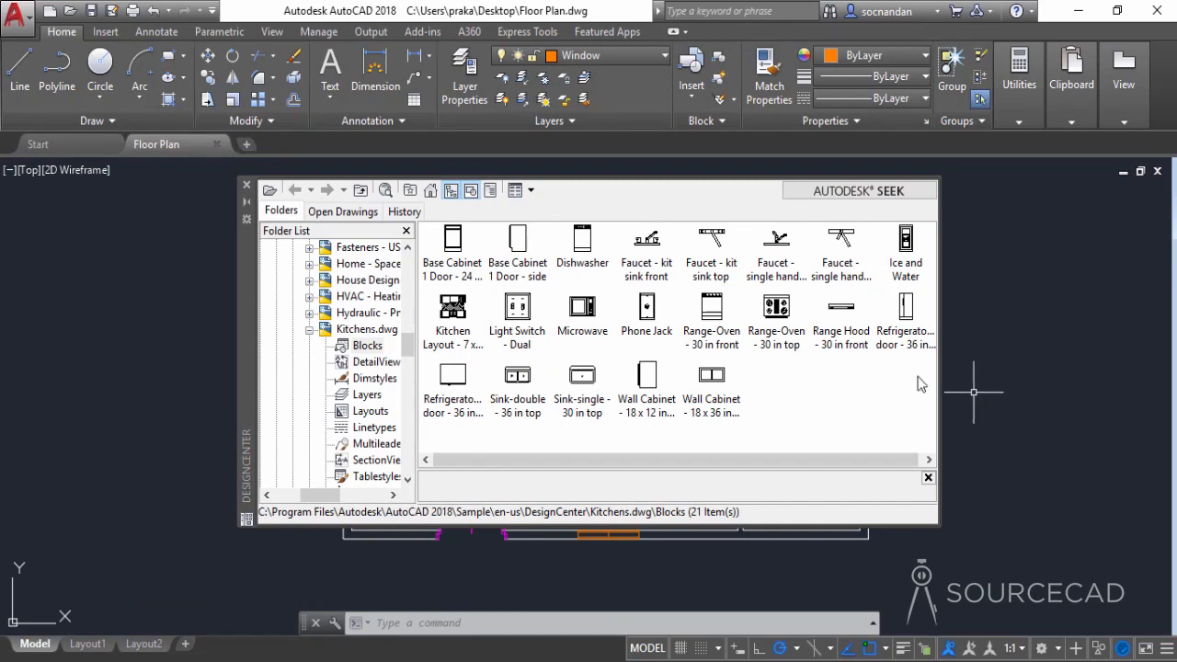
left_click(431, 190)
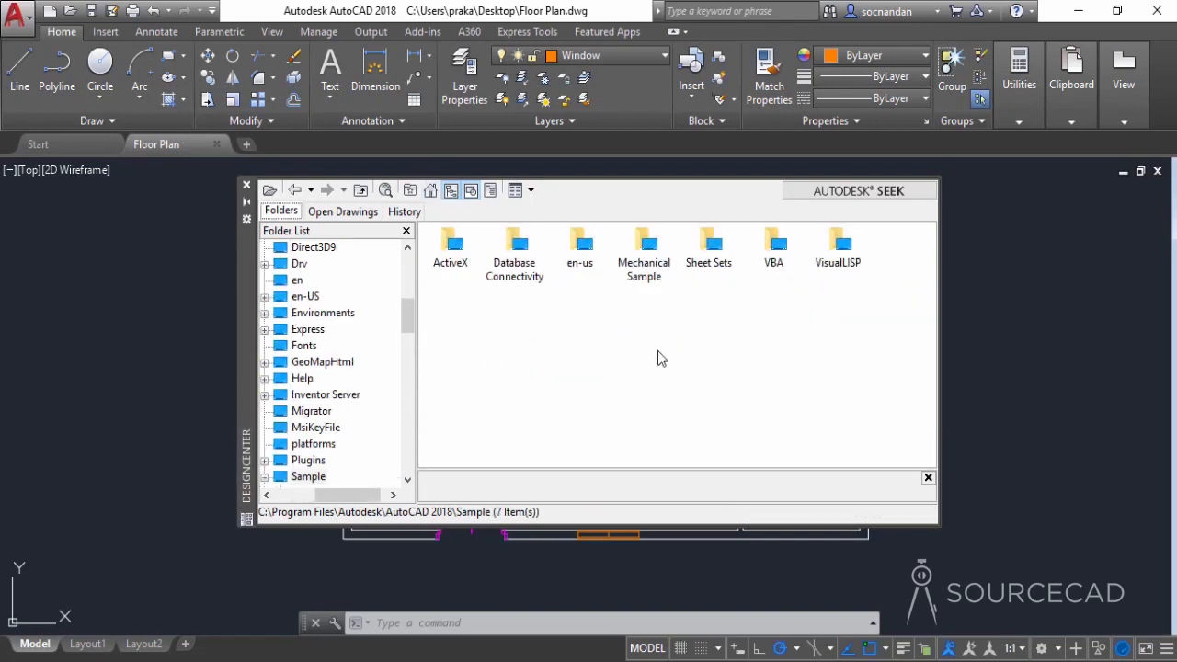
double_click(585, 248)
double_click(455, 248)
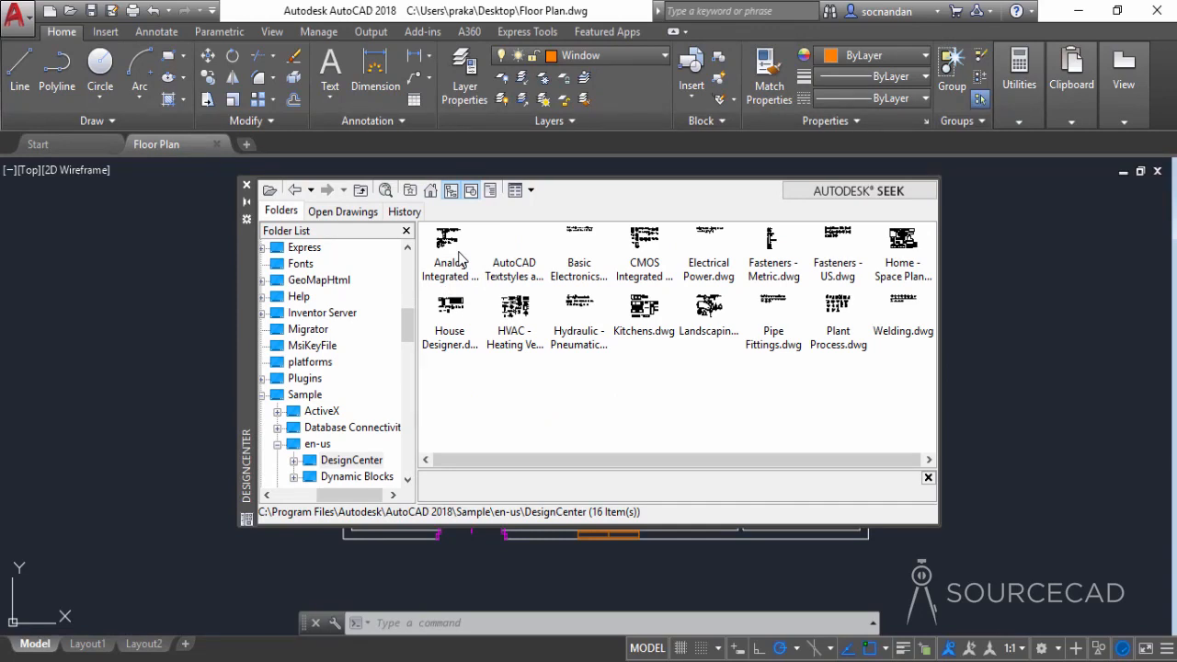
double_click(451, 313)
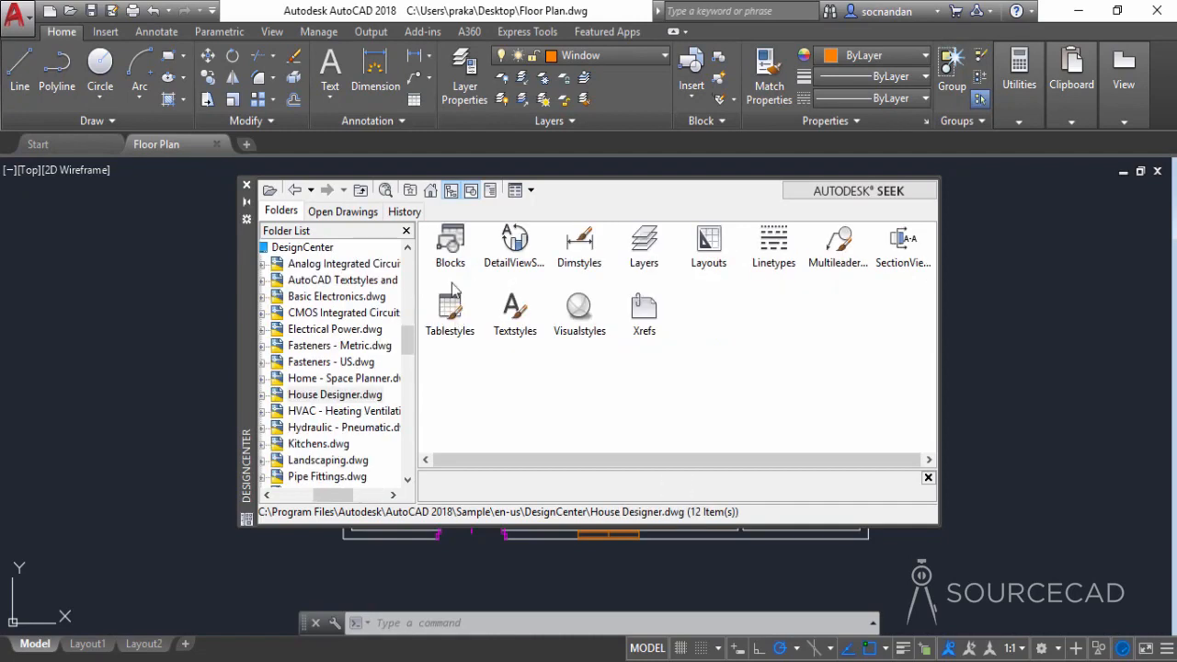
double_click(451, 250)
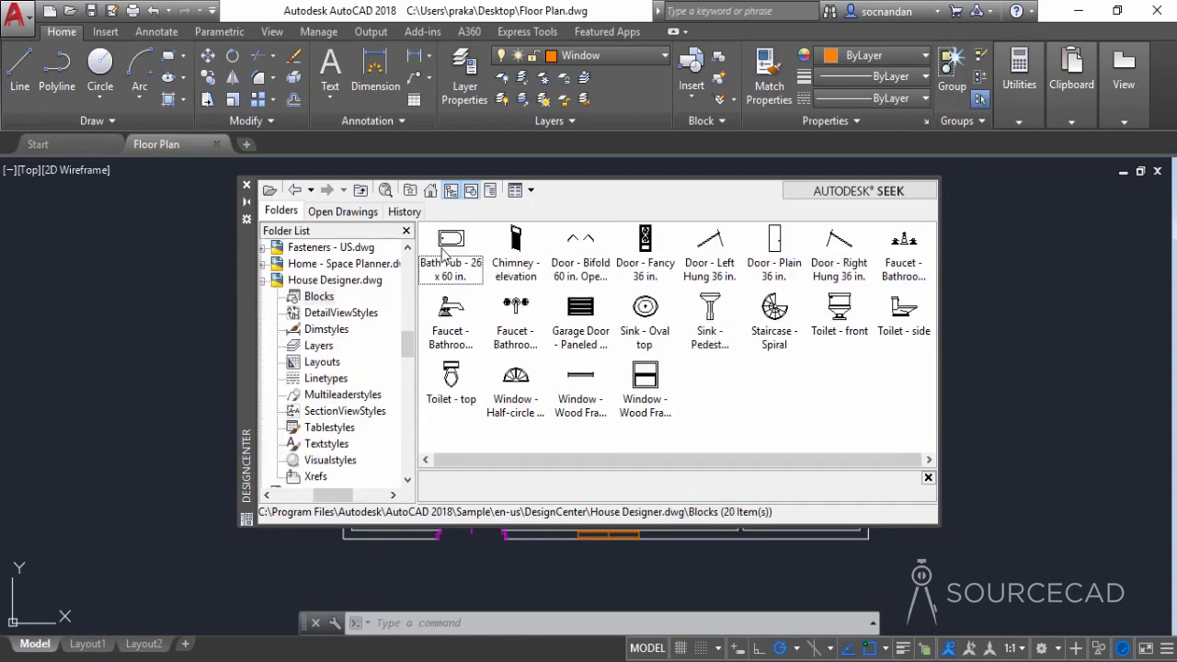
Place the Bath Tub - 26 x 60 in. block left of the plan on the Window layer
left_click(455, 274)
left_click_drag(411, 269, 136, 317)
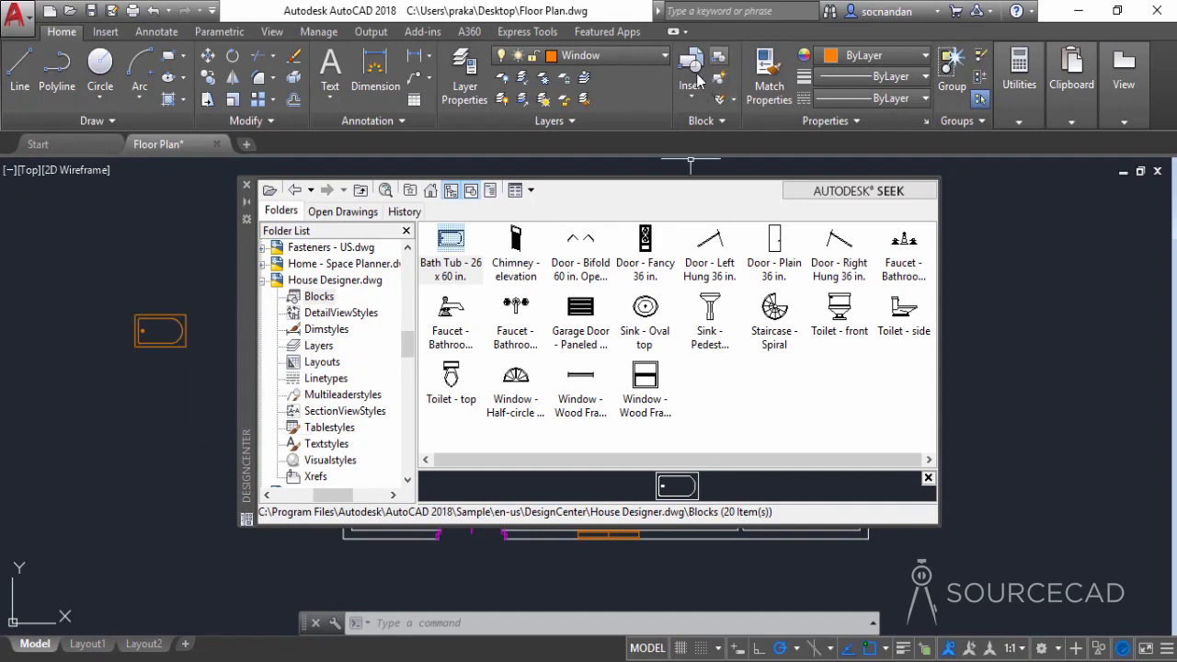
Make Blocks the current layer and replace the placed bath tub with a new Bath Tub - 26 x 60 in. block left of the plan
left_click(642, 55)
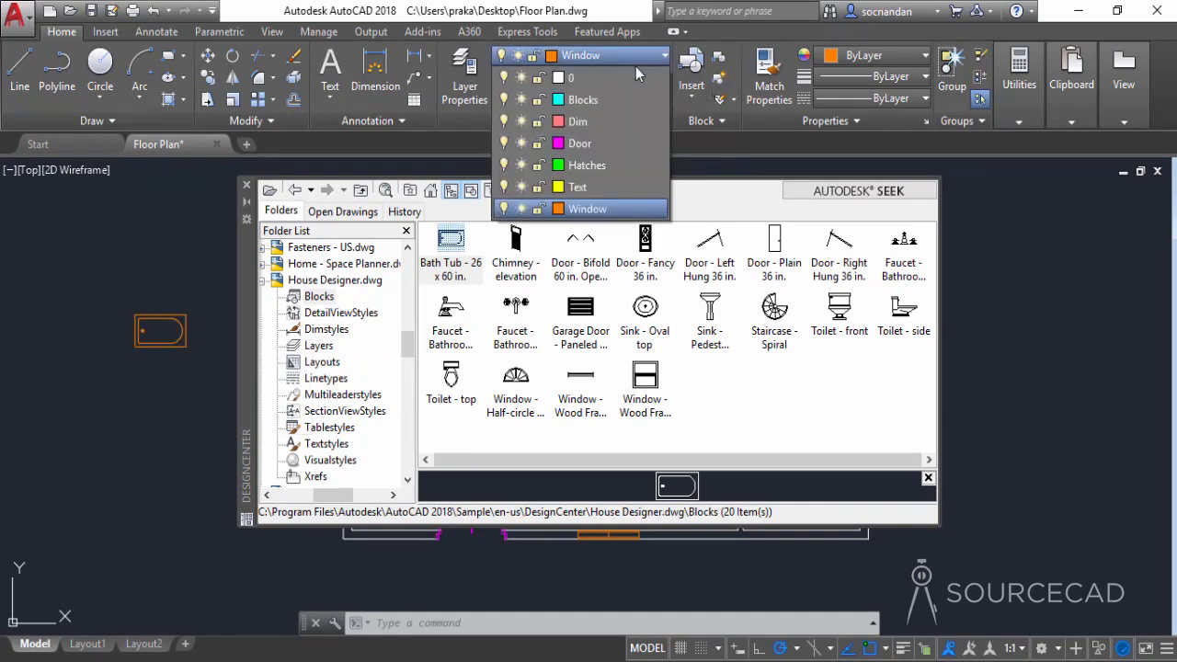
left_click(596, 102)
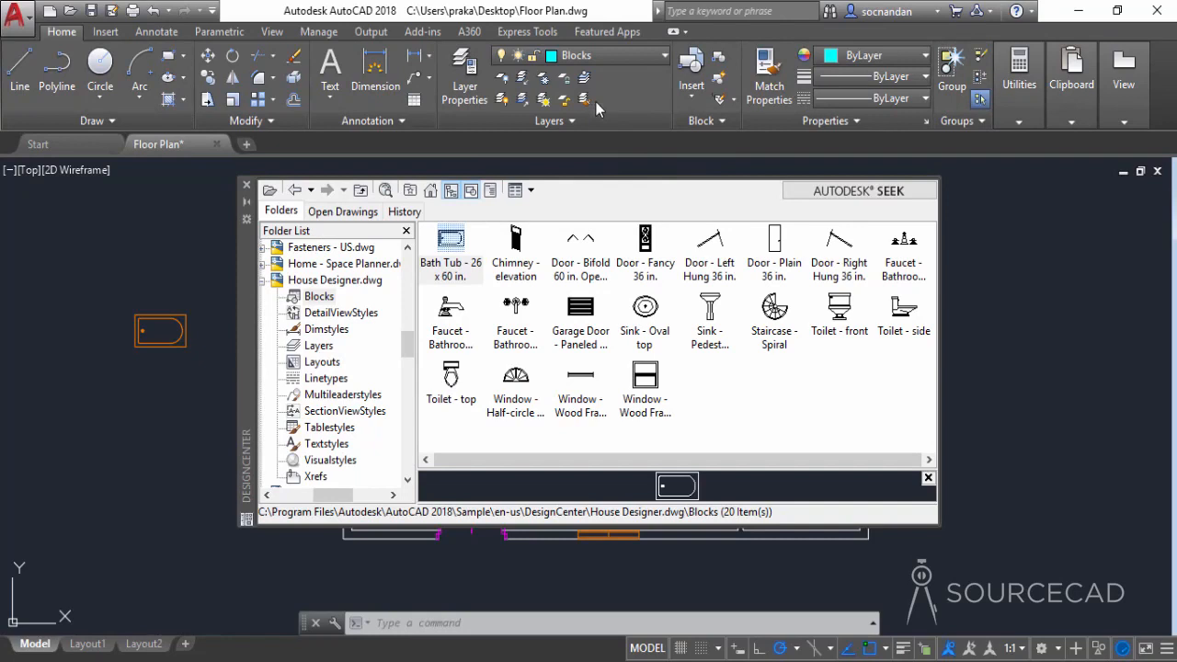
left_click(177, 328)
right_click(166, 313)
left_click(200, 302)
mouse_move(444, 279)
left_mouse_down()
mouse_move(455, 250)
mouse_move(152, 347)
left_mouse_up()
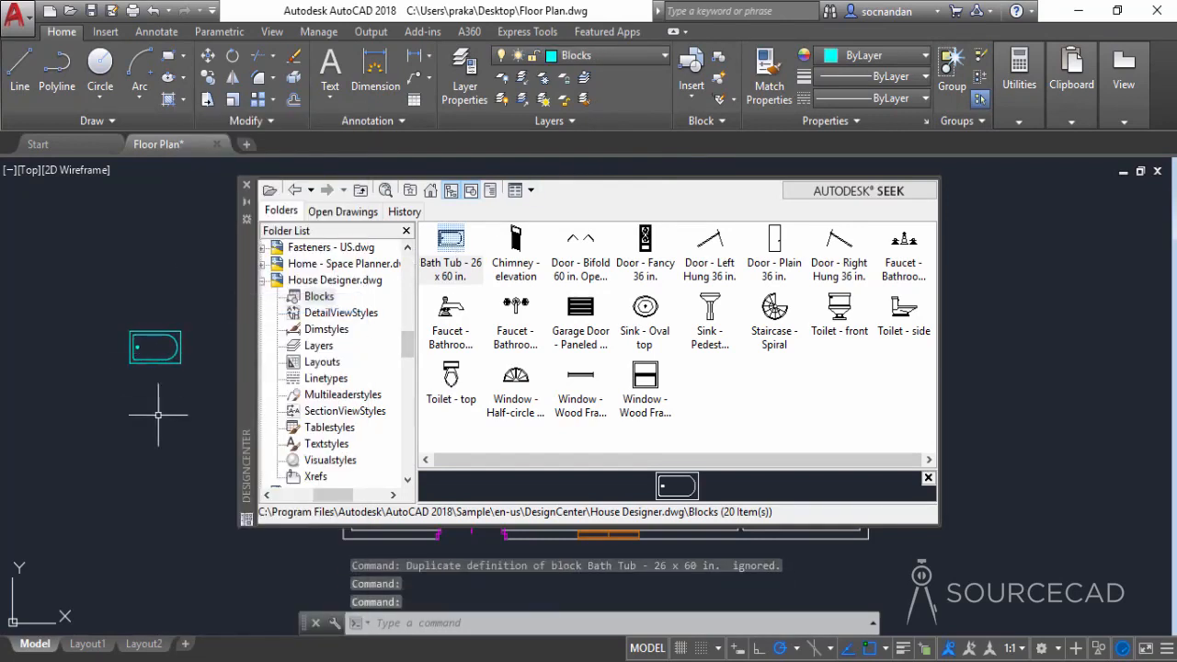
Insert the Toilet - top block below the bath tub and the Sink - Oval top block above it
mouse_move(452, 384)
left_mouse_down()
mouse_move(164, 425)
mouse_move(168, 415)
left_mouse_up()
left_click(647, 315)
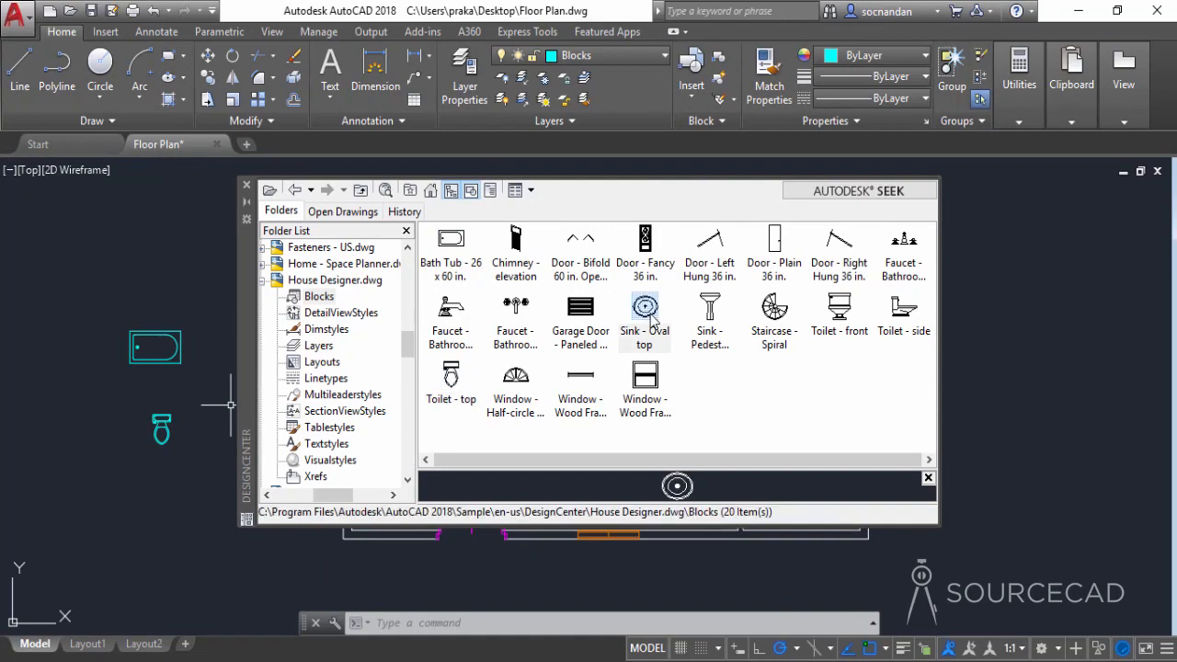
mouse_move(424, 377)
left_mouse_down()
mouse_move(212, 324)
mouse_move(169, 276)
left_mouse_up()
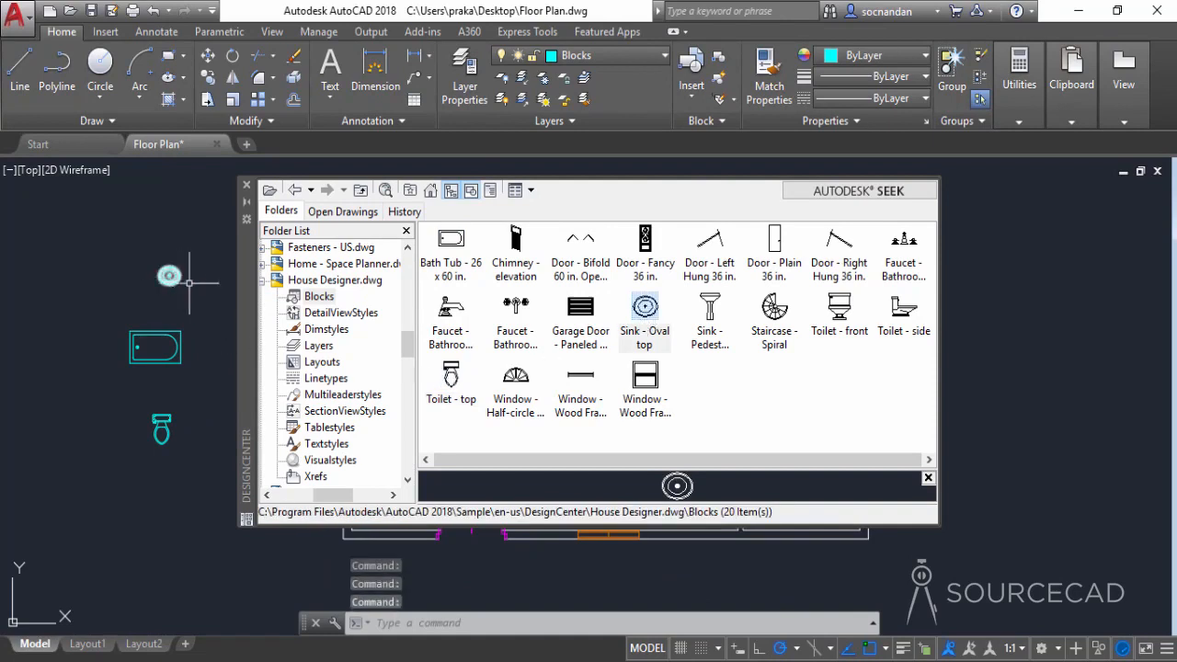
Browse DesignCenter from its home folder through en-us and DesignCenter to the blocks of Home - Space Planner.dwg
left_click(429, 192)
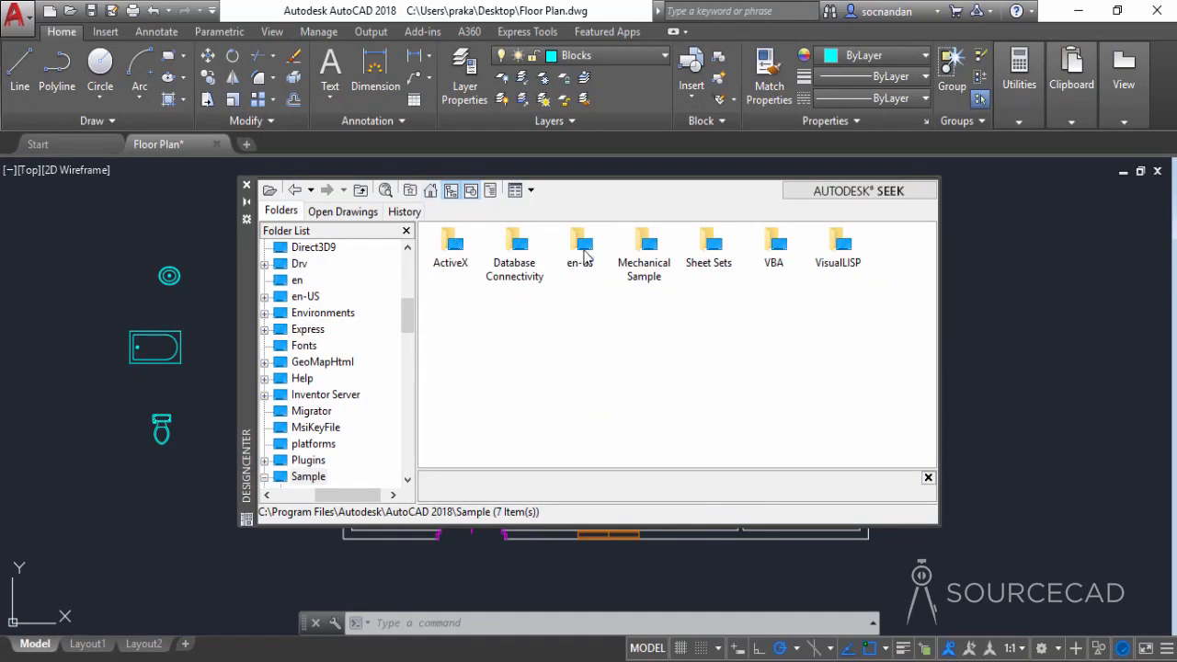
double_click(583, 256)
double_click(452, 253)
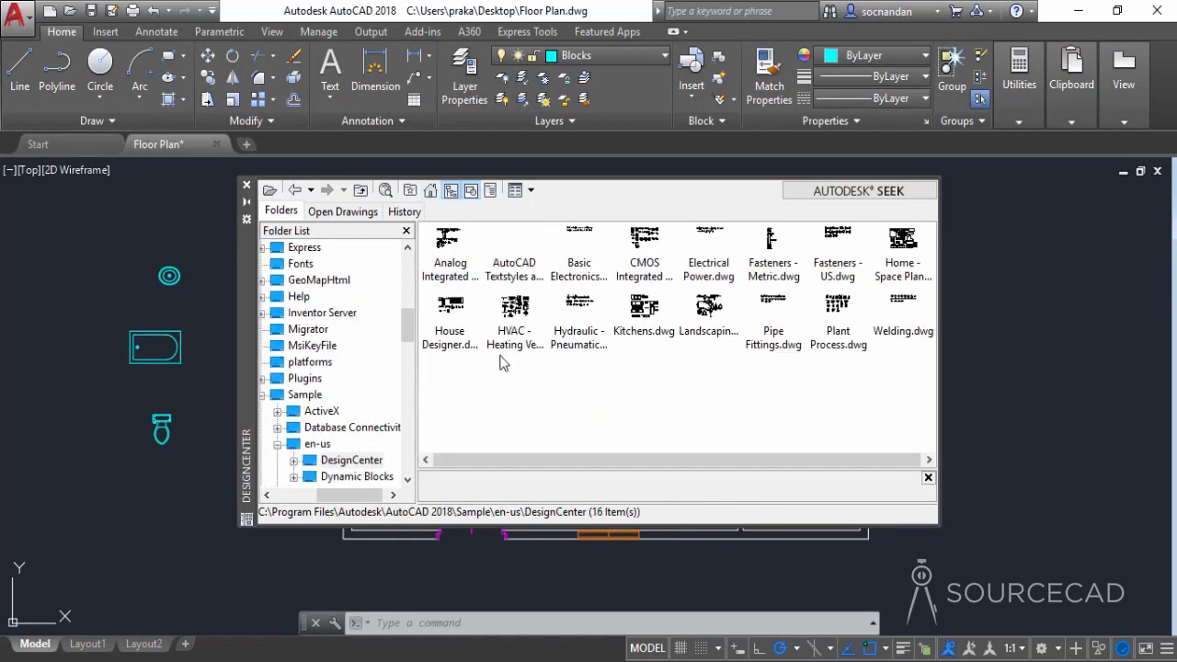
double_click(903, 246)
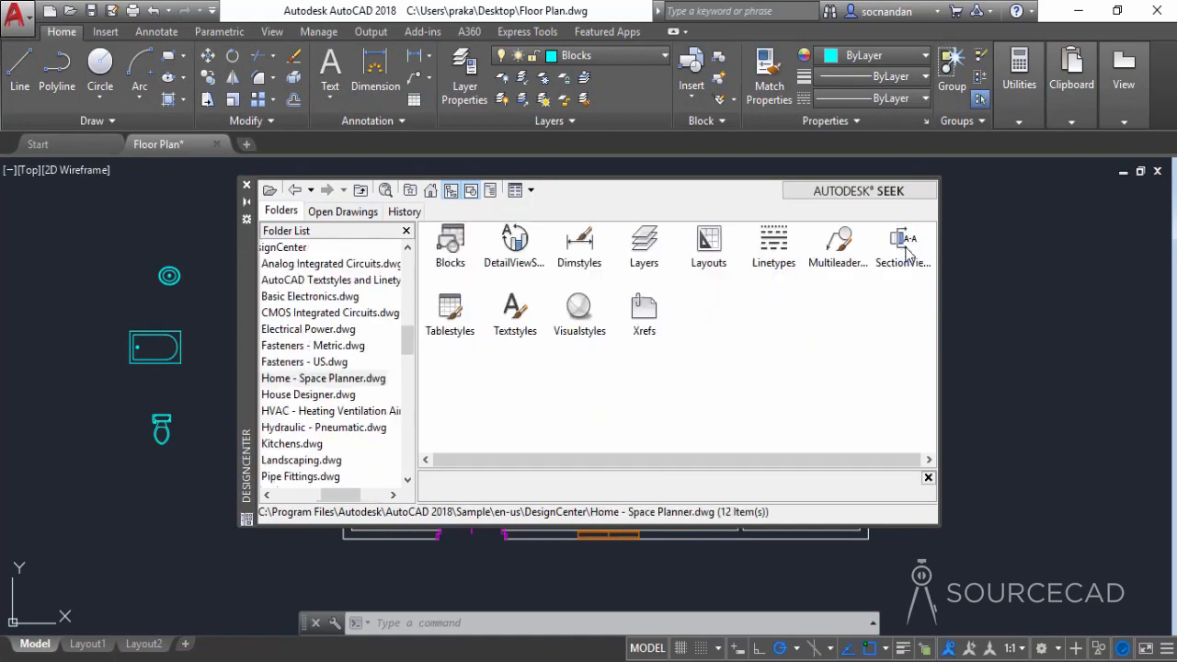
double_click(451, 242)
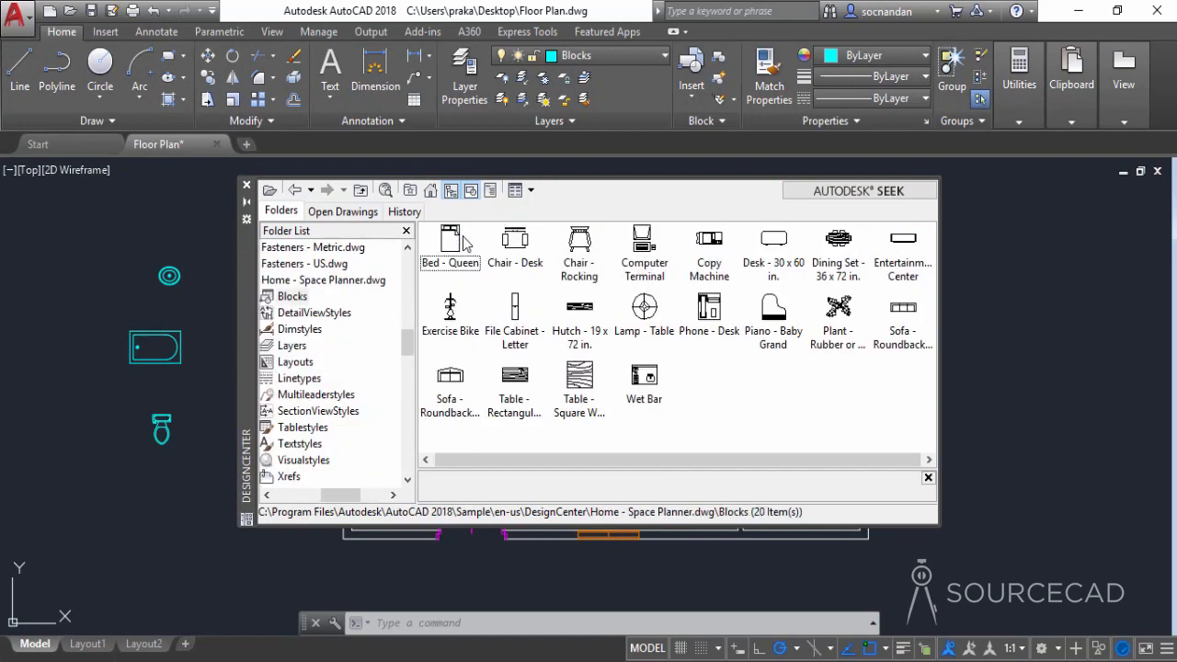
Insert the Bed - Queen block left of the plan and the Dining Set - 36 x 72 in., Lamp - Table, rubber plant and roundback sofa blocks right of it
mouse_move(457, 240)
left_mouse_down()
mouse_move(203, 411)
mouse_move(103, 419)
mouse_move(64, 440)
left_mouse_up()
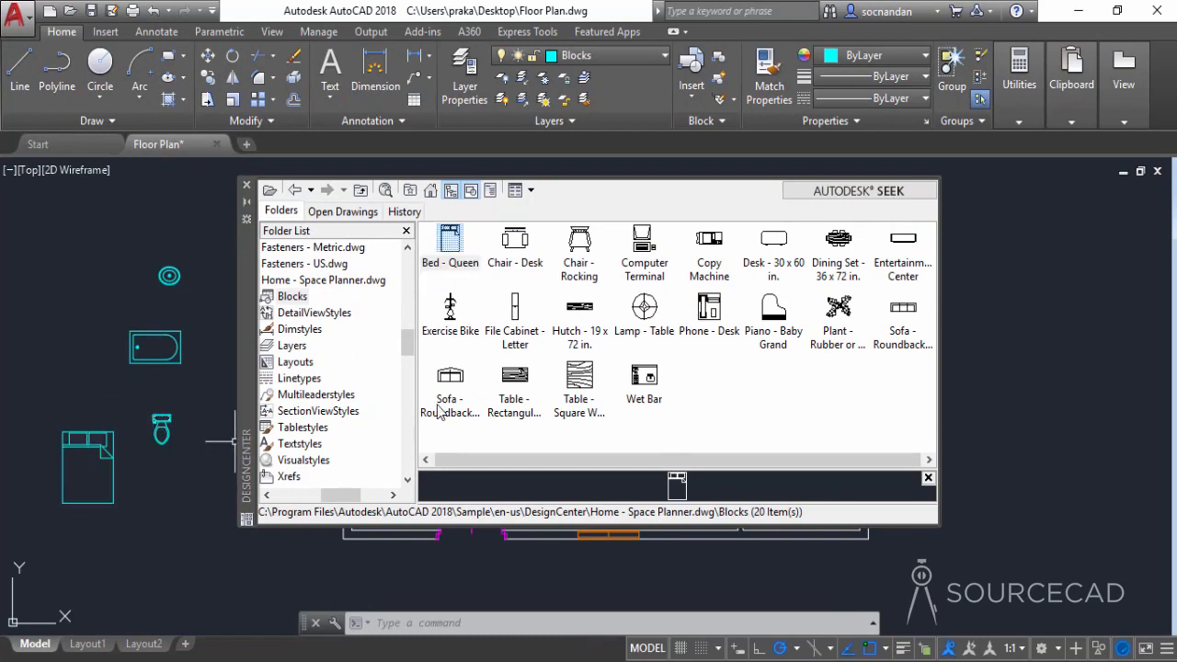
mouse_move(834, 266)
left_mouse_down()
mouse_move(874, 276)
mouse_move(953, 347)
left_mouse_up()
left_click_drag(649, 335, 948, 419)
left_click_drag(833, 338, 1046, 445)
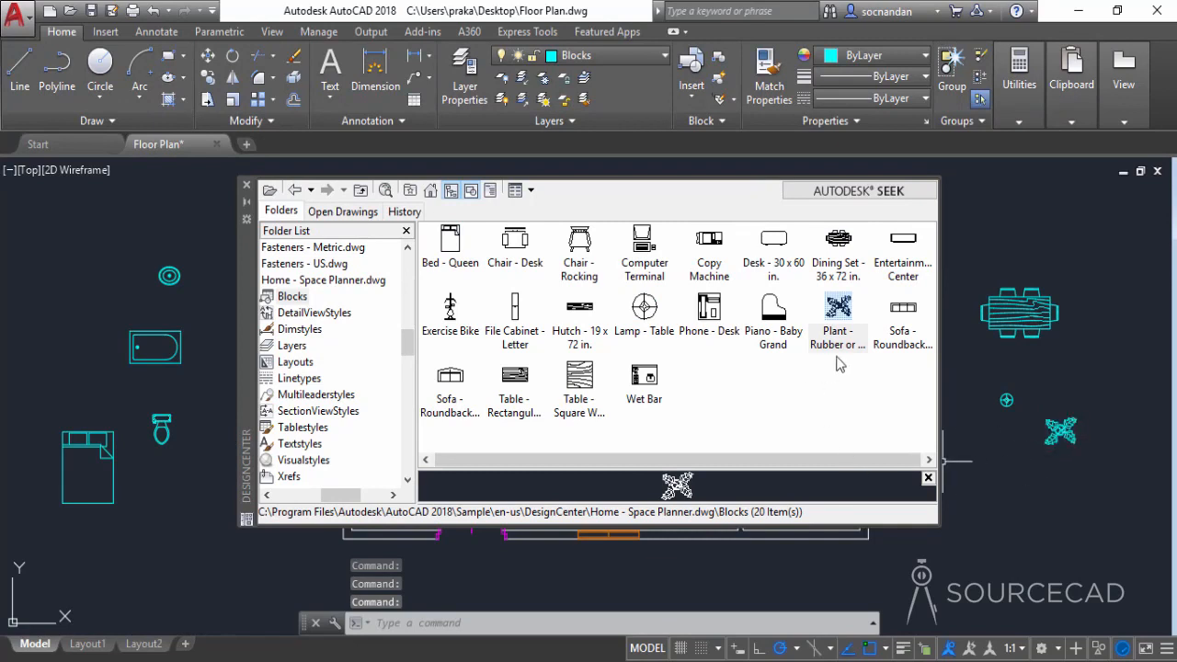
mouse_move(904, 317)
left_mouse_down()
mouse_move(910, 364)
mouse_move(1016, 508)
left_mouse_up()
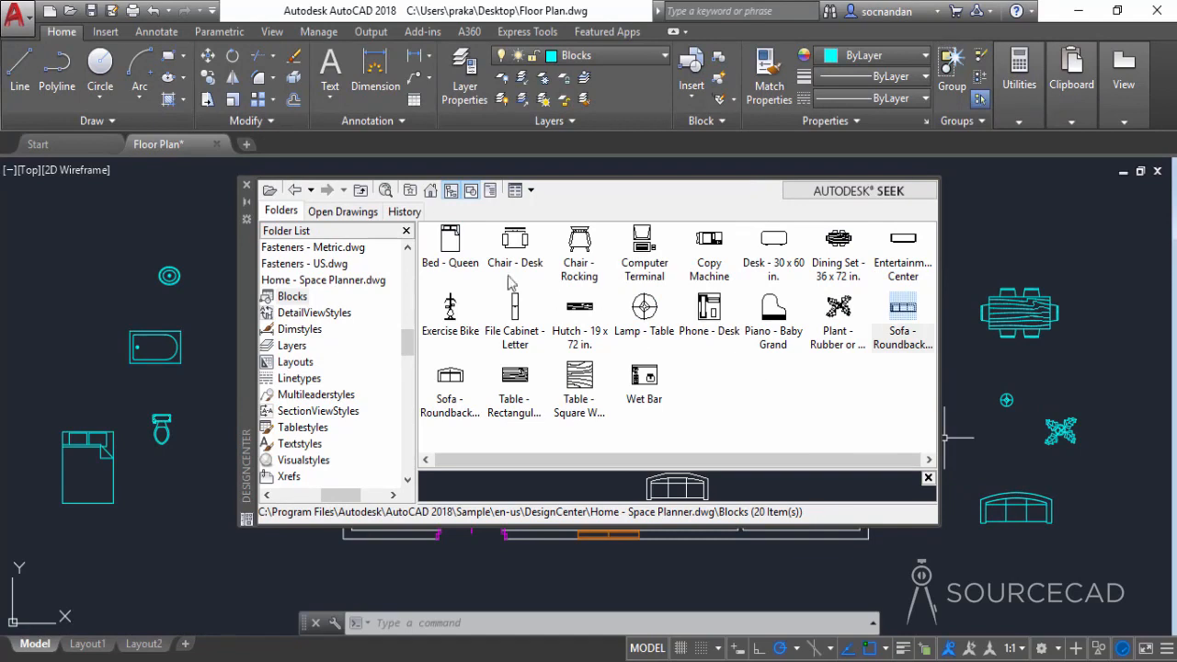
Browse DesignCenter from its home folder through en-us and DesignCenter to the blocks of Kitchens.dwg
left_click(431, 191)
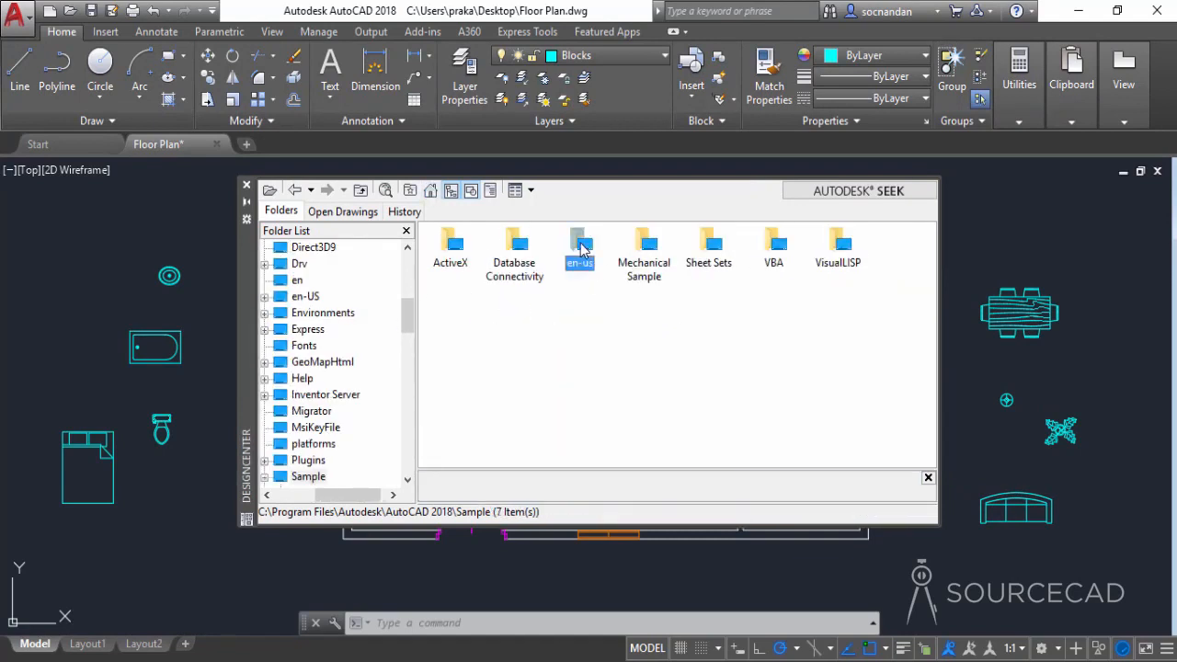
double_click(581, 250)
double_click(451, 262)
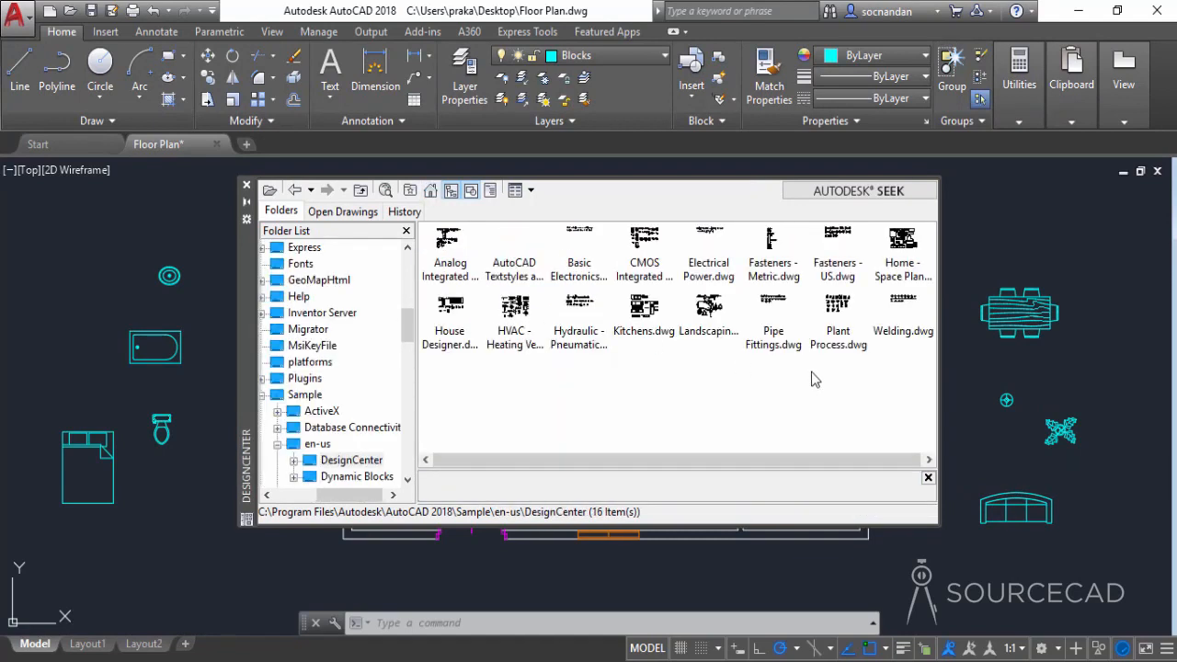
left_click(643, 311)
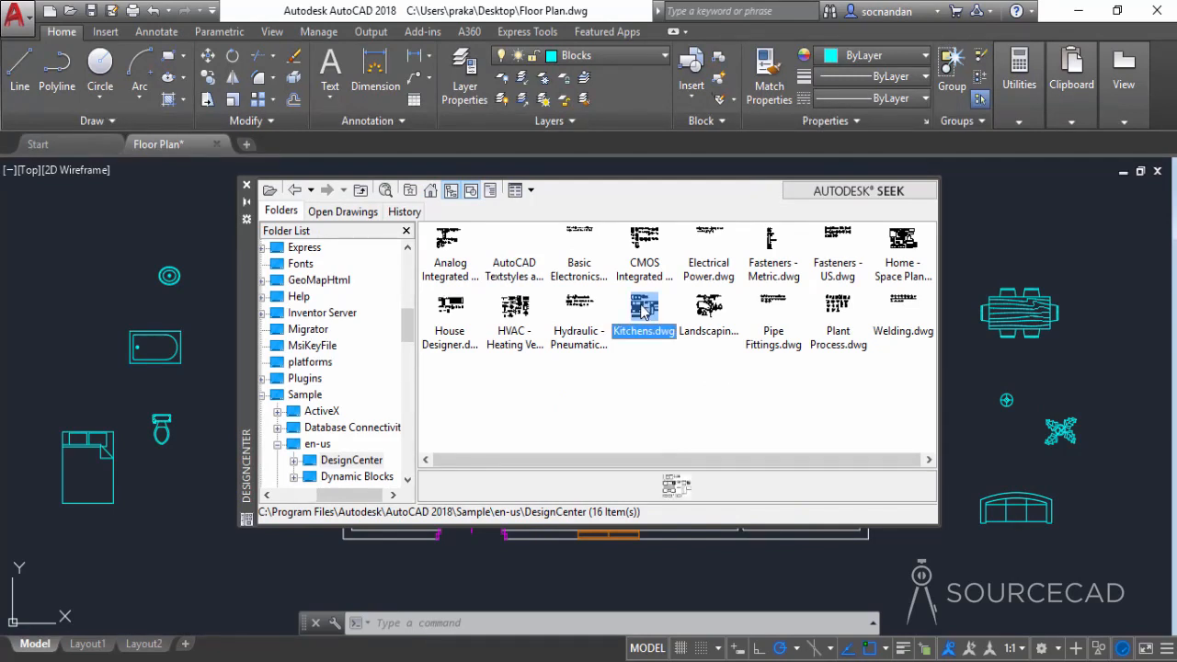
double_click(644, 311)
double_click(450, 249)
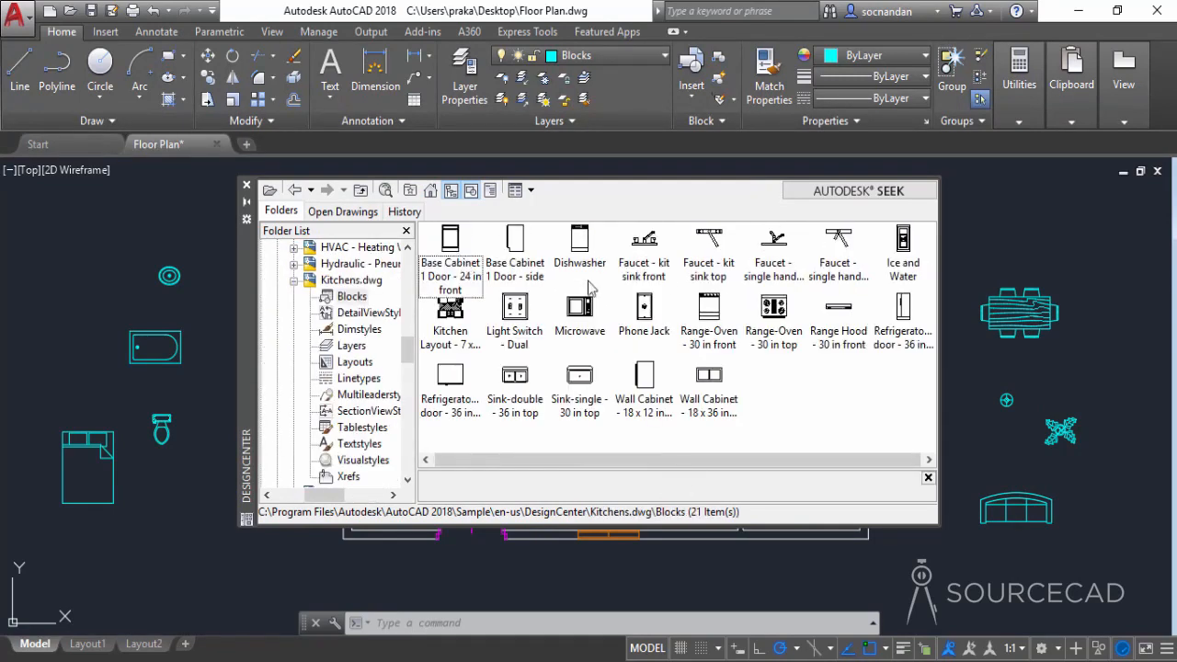
Insert the Range-Oven - 30 in top, 36 in. refrigerator and Sink-double - 36 in top blocks at the plan's lower right, and close DesignCenter
left_click(774, 311)
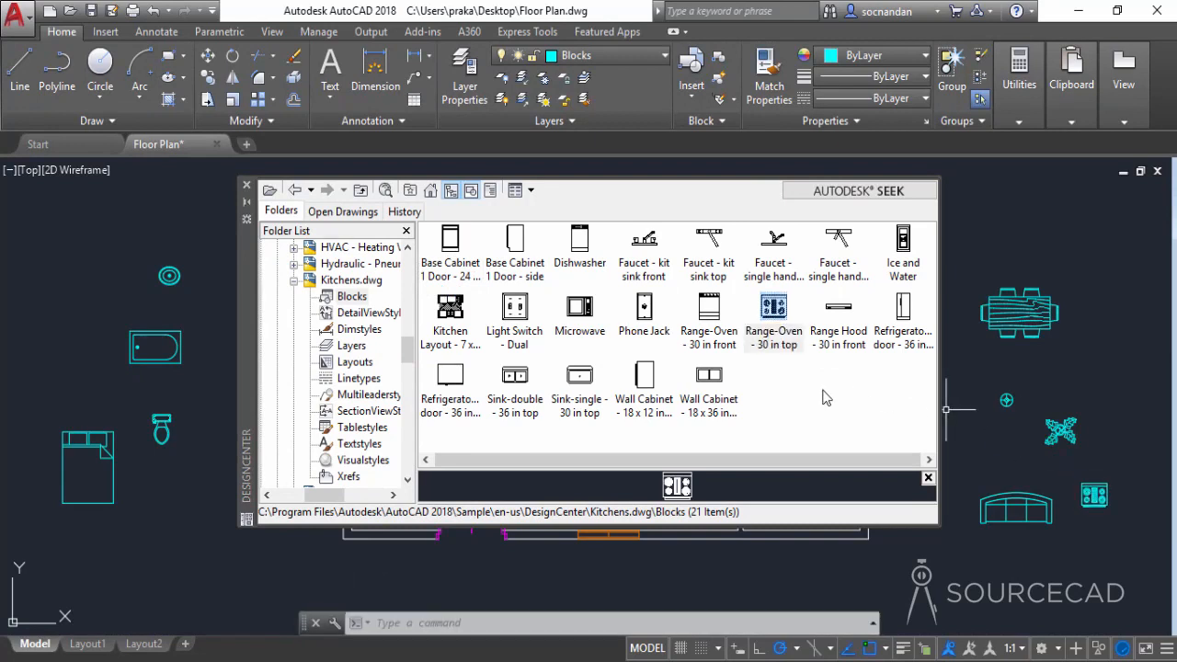
left_click_drag(460, 375, 882, 506)
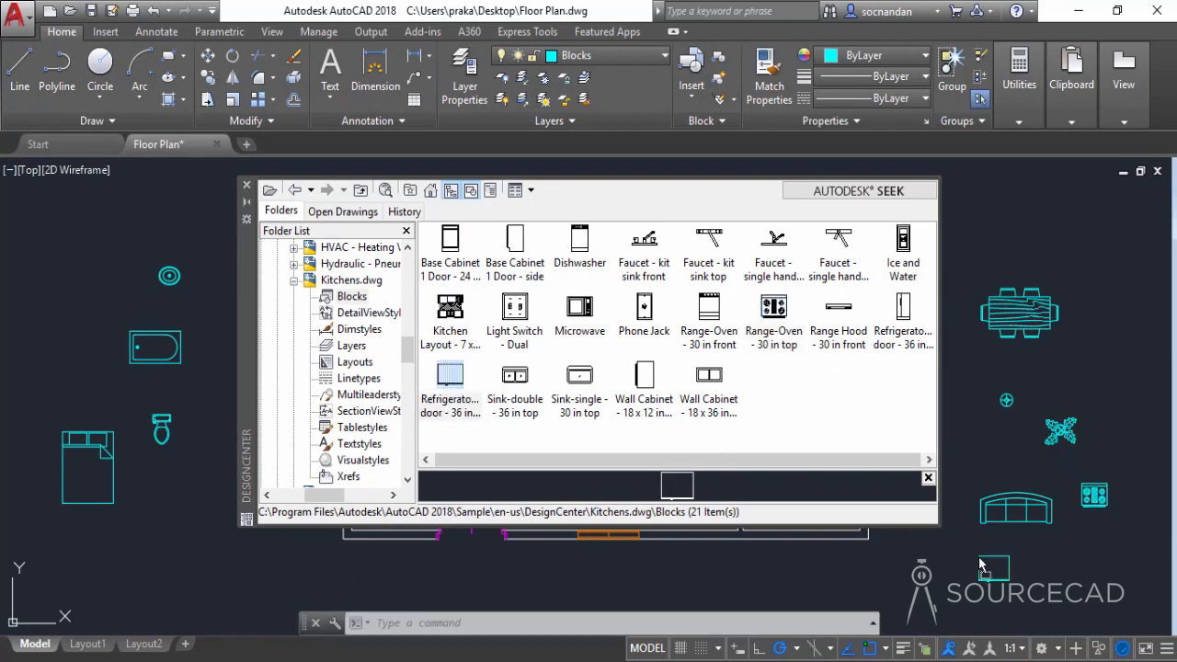
left_click_drag(978, 556, 978, 556)
left_click_drag(511, 383, 578, 421)
mouse_move(800, 570)
left_mouse_down()
mouse_move(907, 574)
mouse_move(790, 542)
left_mouse_up()
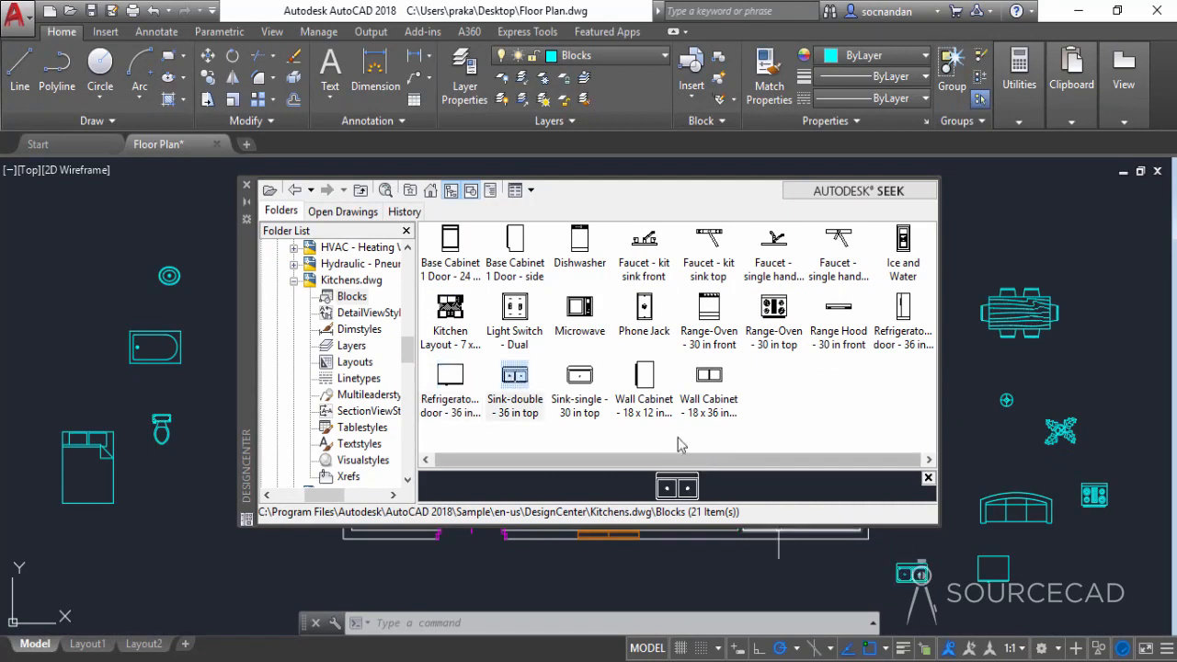
left_click(247, 186)
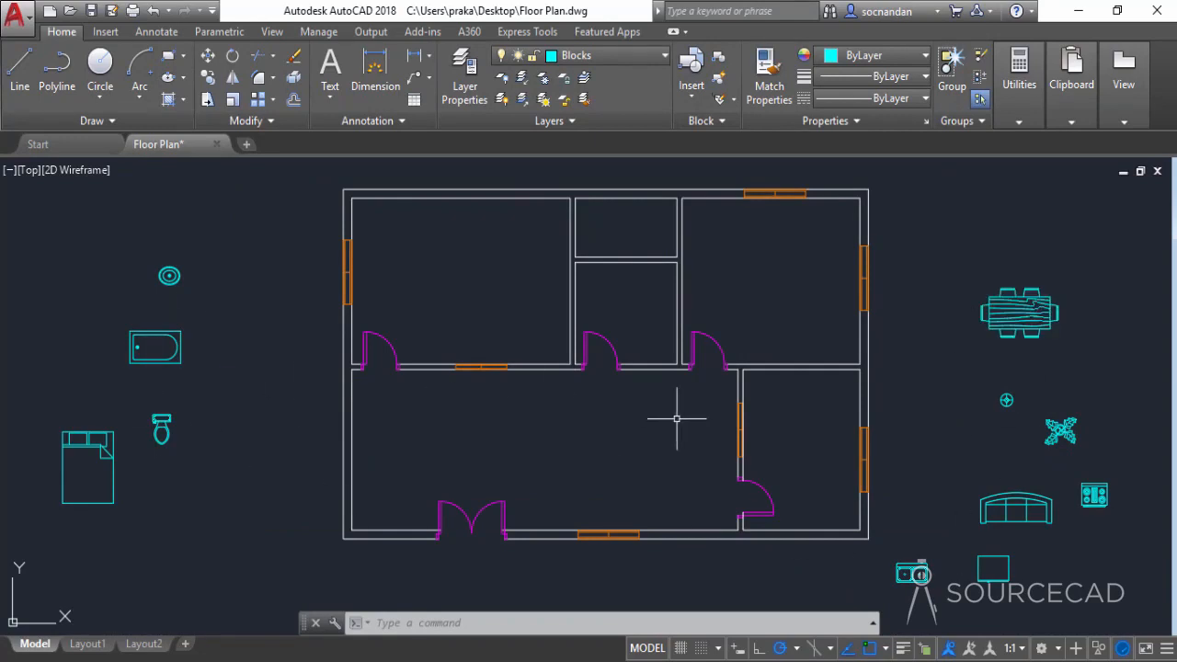
Copy the queen bed from outside the plan into the upper-left bedroom
left_click(108, 438)
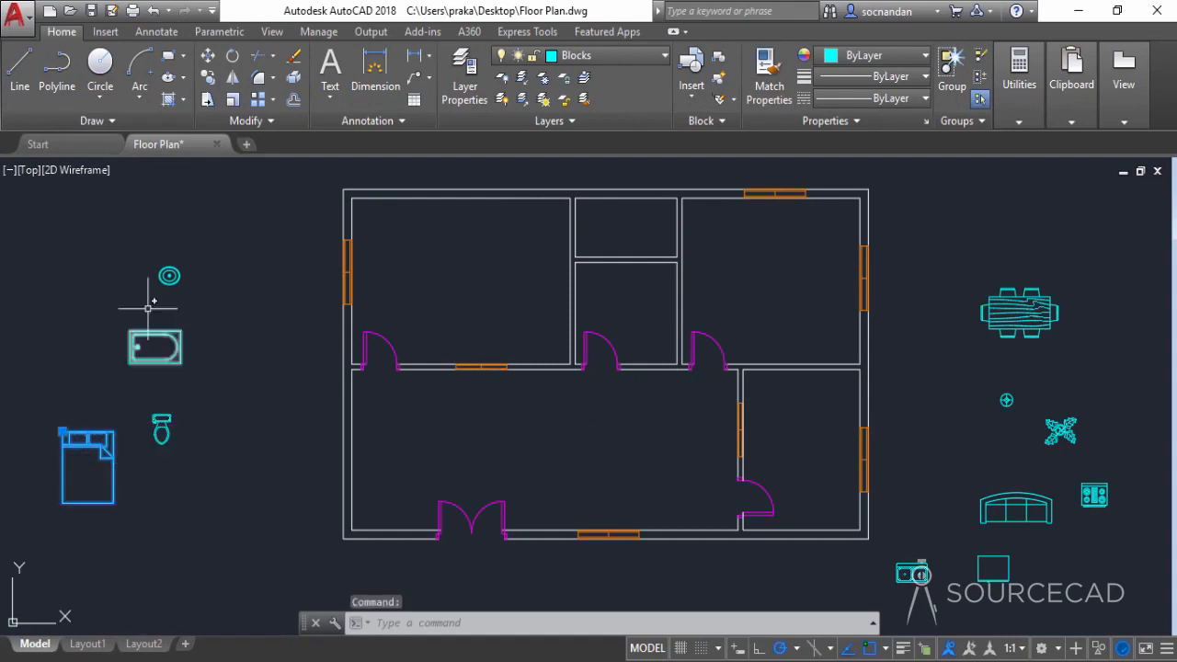
left_click(208, 77)
left_click(63, 407)
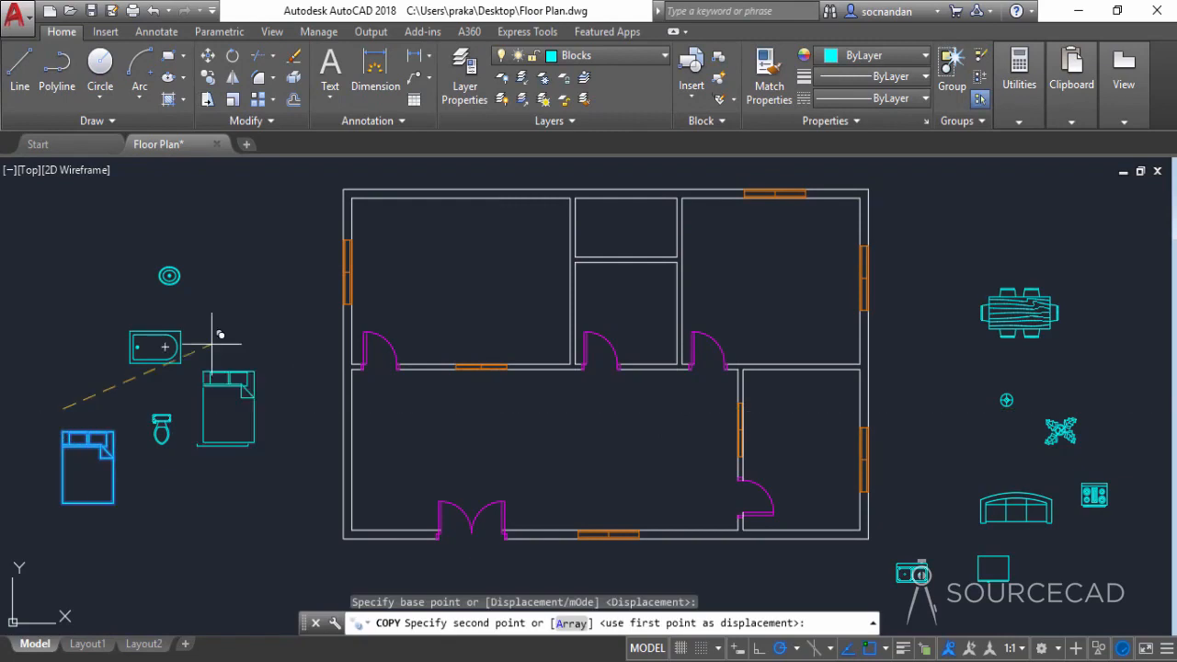
right_click(500, 224)
left_click(529, 237)
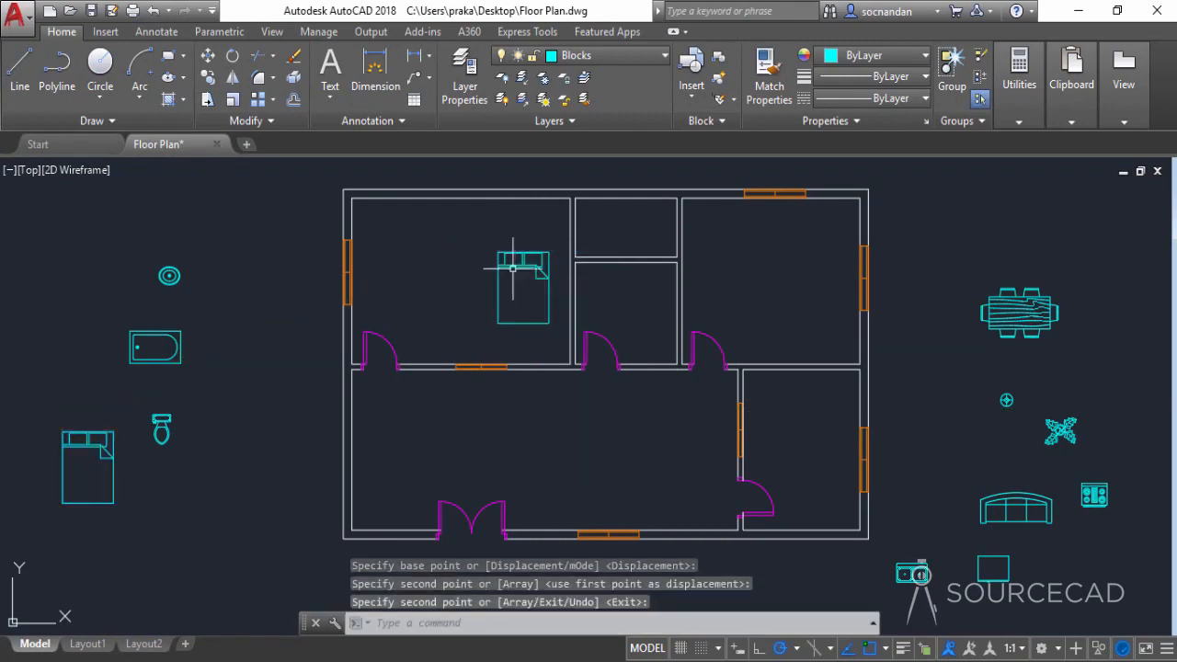
Rotate the copied bed a quarter turn clockwise so its headboard faces the bedroom's right wall
left_click(232, 77)
left_click(497, 266)
key("Return")
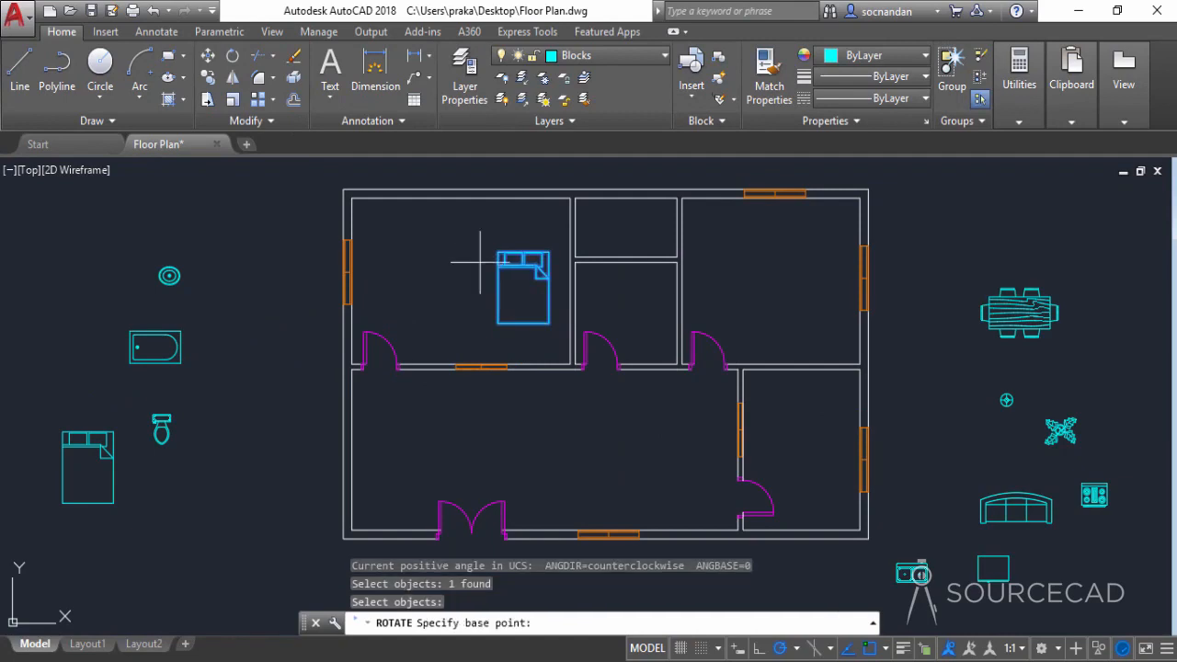
left_click(522, 252)
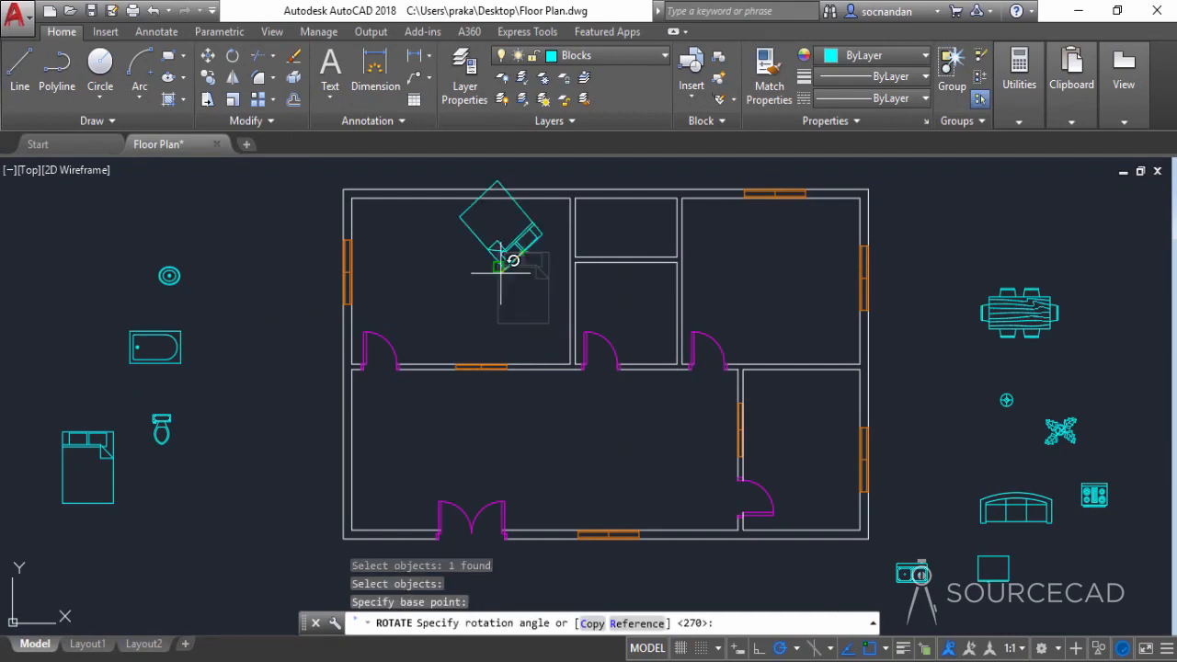
left_click(522, 336)
Move the rotated bed so its headboard sits against the right wall of the upper-left bedroom
left_click(536, 314)
left_click(455, 230)
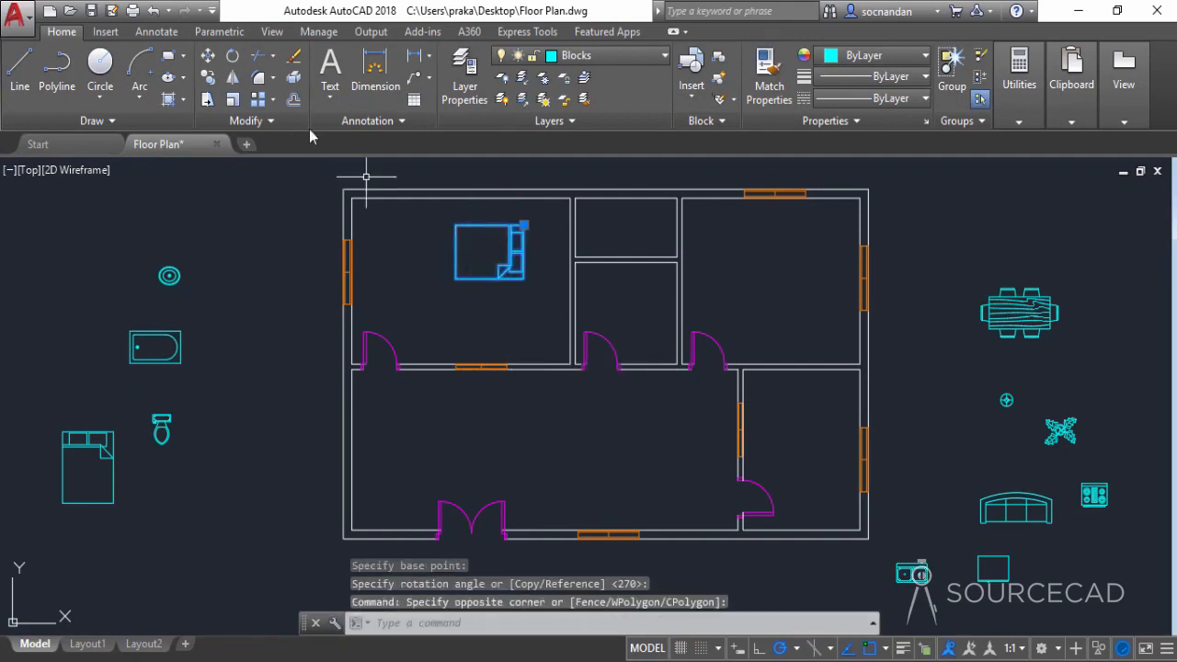
left_click(207, 55)
left_click(508, 303)
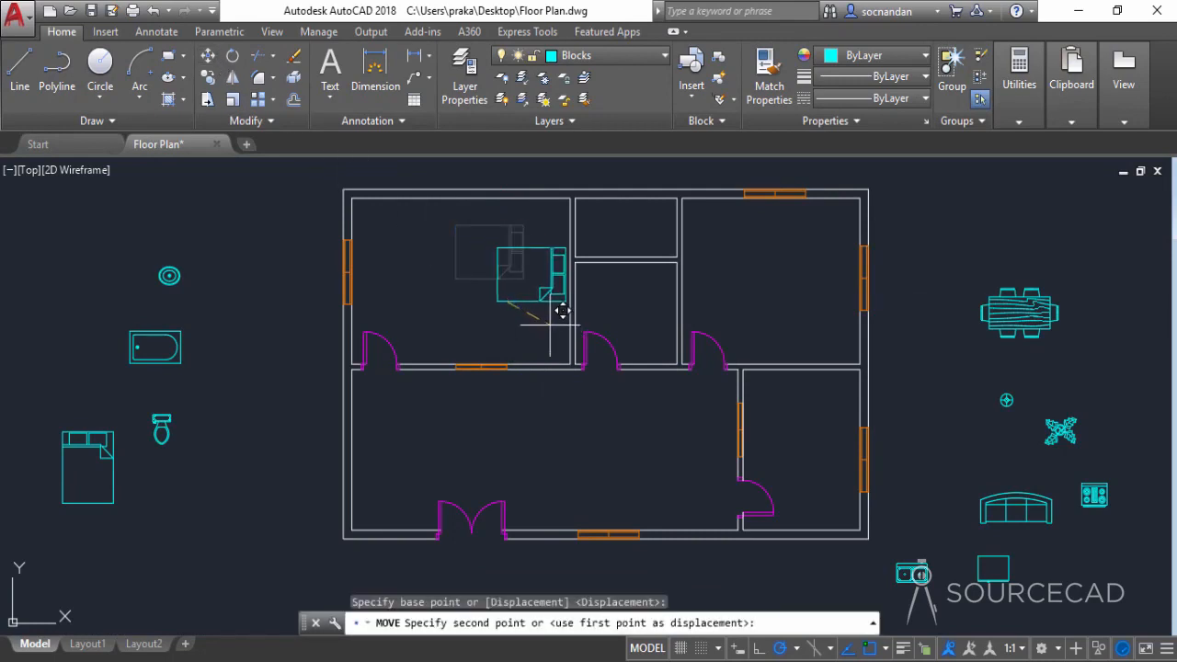
scroll(552, 302, "up", 2)
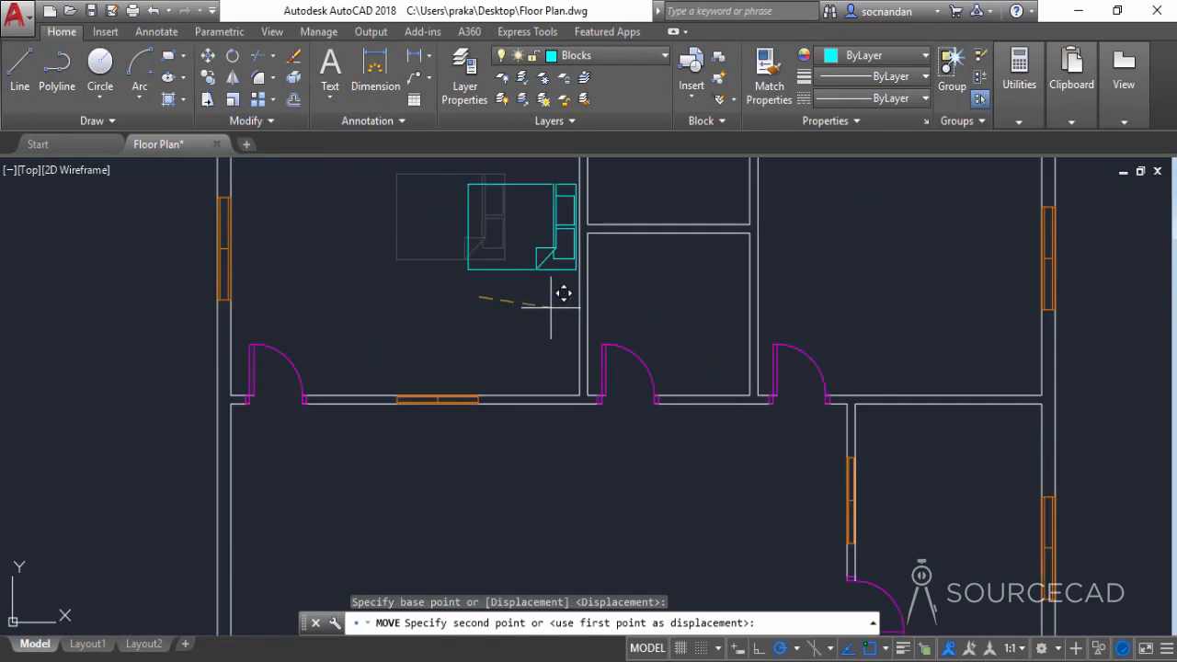
left_click(550, 346)
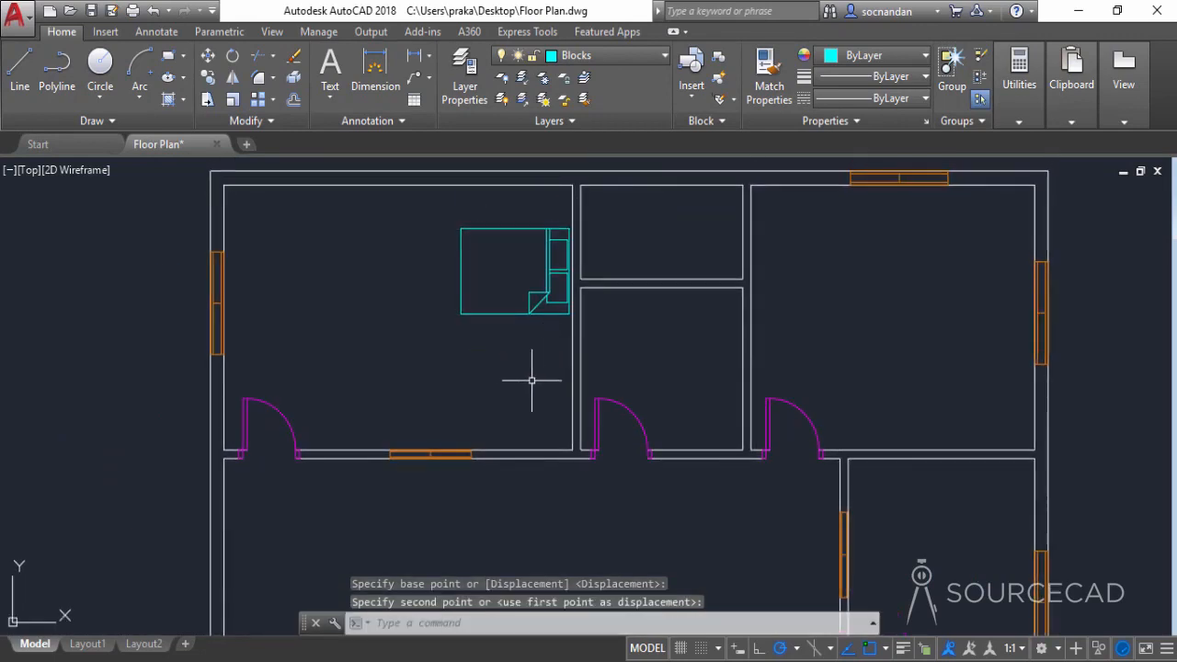
scroll(528, 381, "down", 2)
middle_click_drag(504, 392, 522, 411)
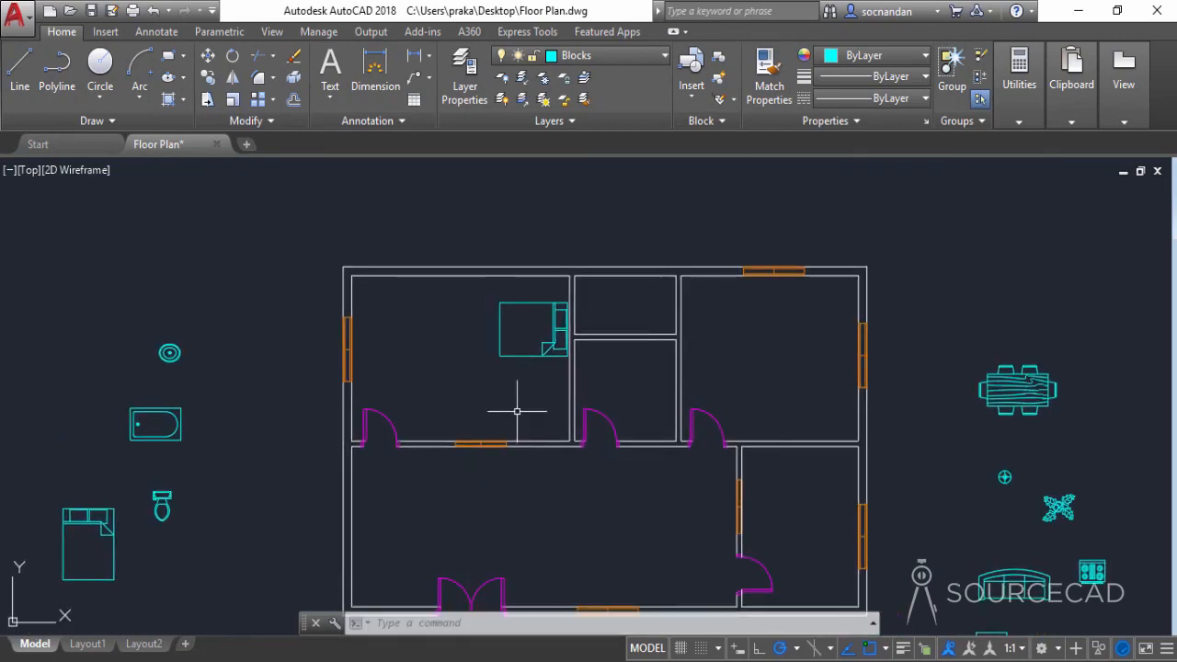
Copy the table lamp from right of the plan to the corner above the bed in the upper-left bedroom
left_click(1004, 476)
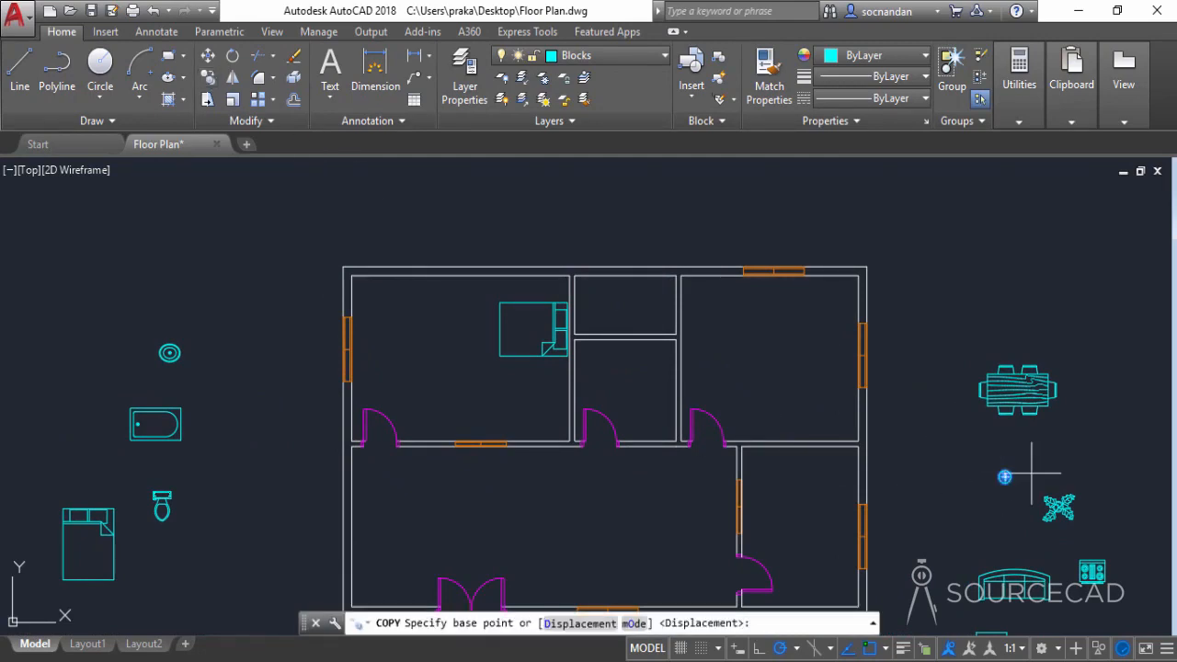
left_click(1004, 476)
scroll(559, 271, "up", 4)
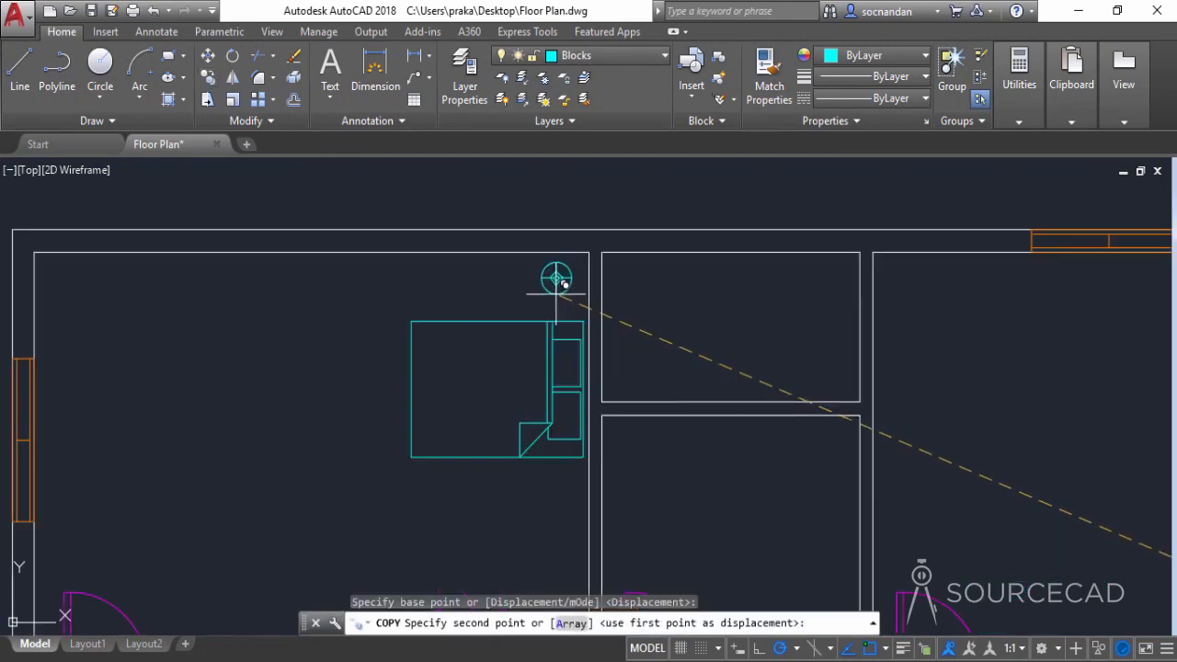
left_click(561, 289)
right_click(497, 294)
left_click(529, 302)
scroll(519, 352, "down", 2)
middle_click_drag(534, 492, 563, 448)
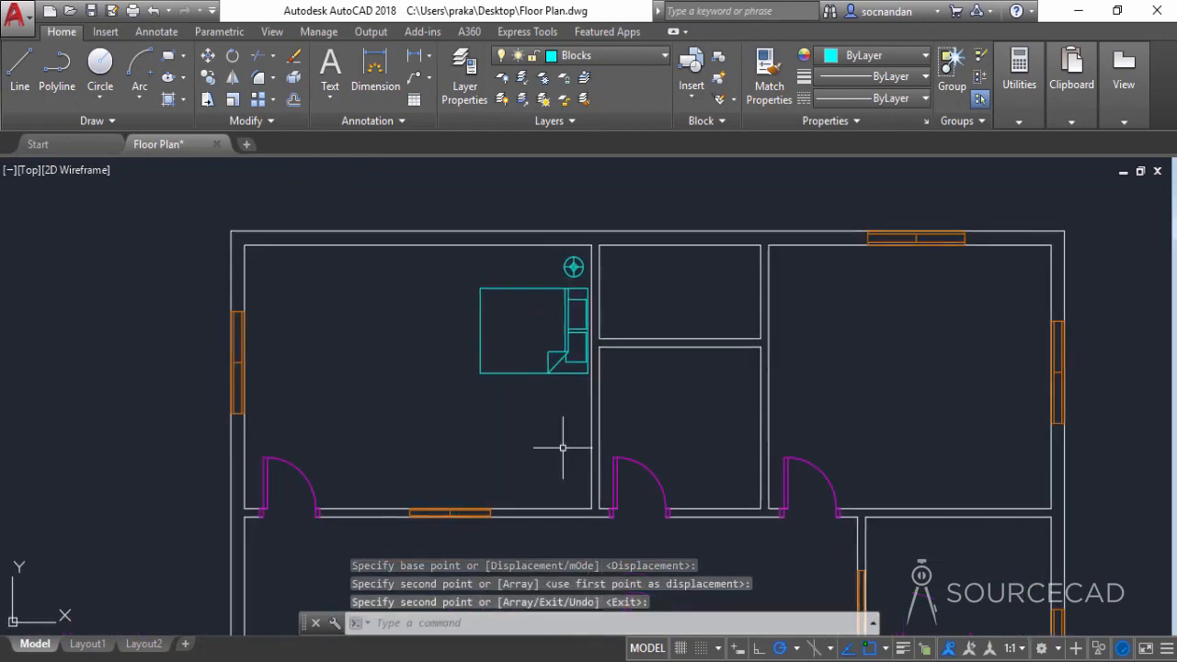
Draw a small upright rectangle as a side table below the bed, near the bedroom's right wall
left_click(168, 56)
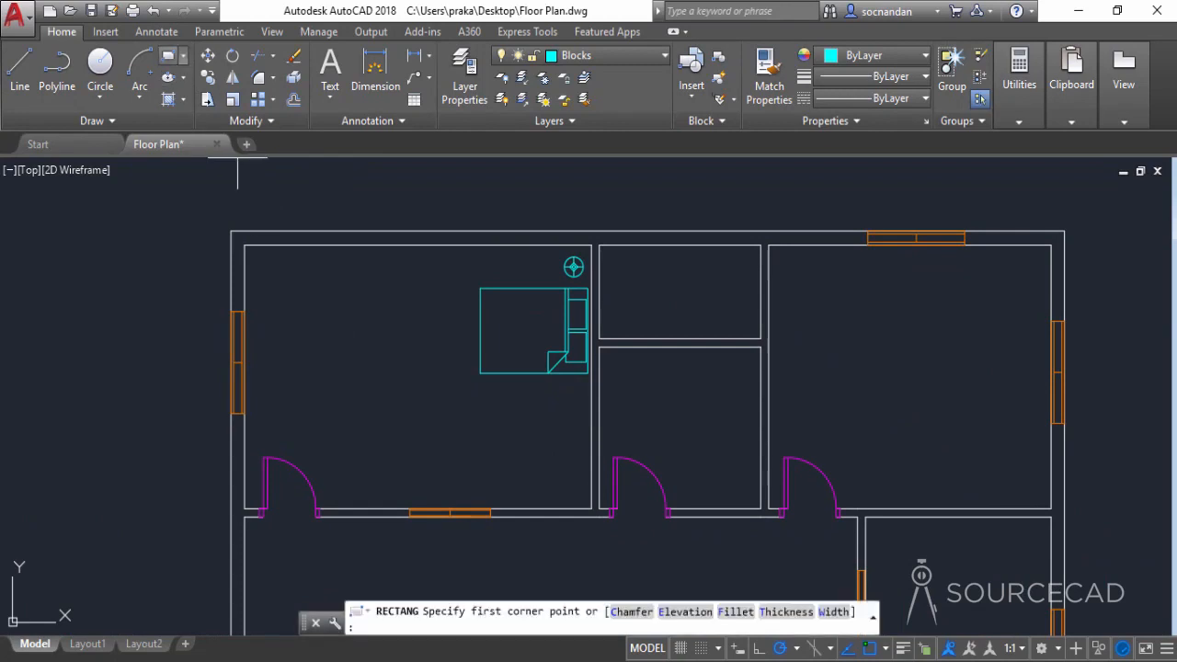
left_click(555, 391)
scroll(578, 433, "up", 1)
left_click(577, 433)
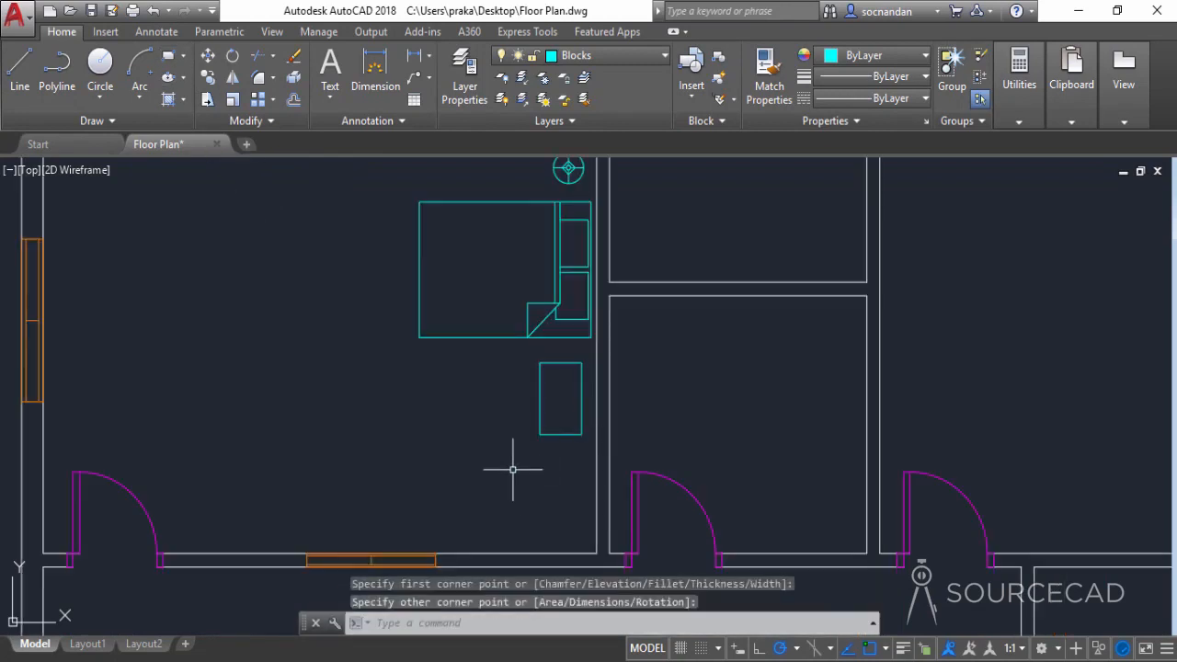
Copy the bed, lamp and side table horizontally into the upper-right bedroom, placing them near its right wall
scroll(525, 479, "down", 3)
mouse_move(610, 460)
middle_mouse_down()
mouse_move(565, 383)
mouse_move(520, 388)
mouse_move(475, 354)
middle_mouse_up()
scroll(553, 373, "down", 2)
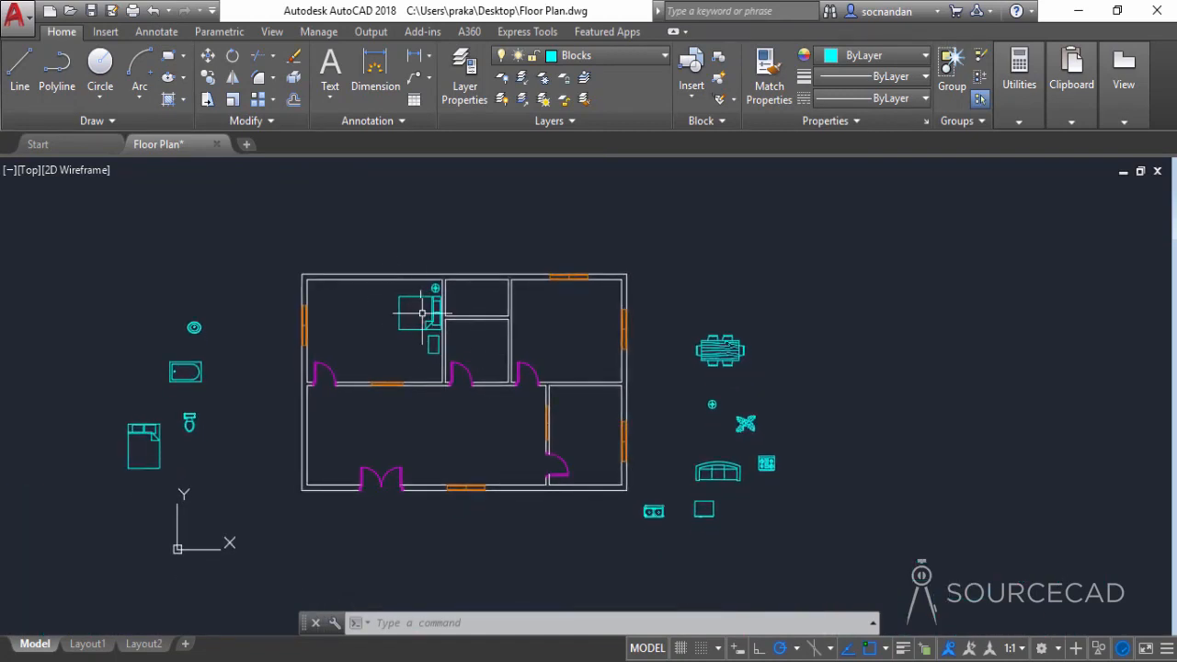
left_click(433, 364)
left_click(399, 289)
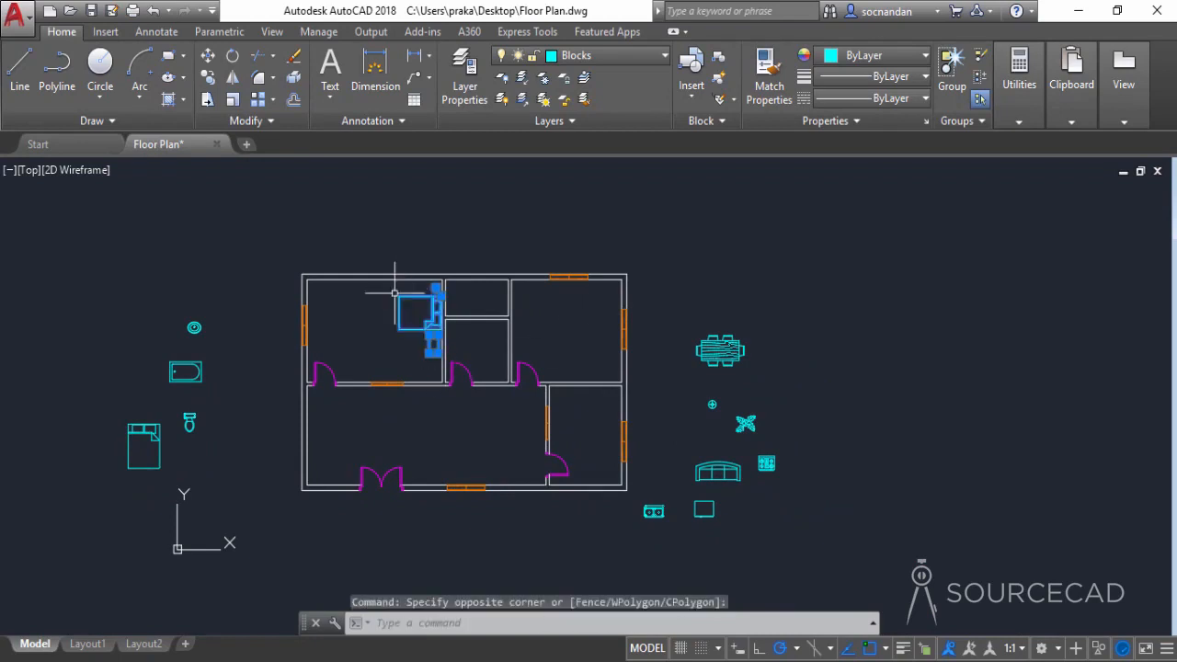
left_click(208, 77)
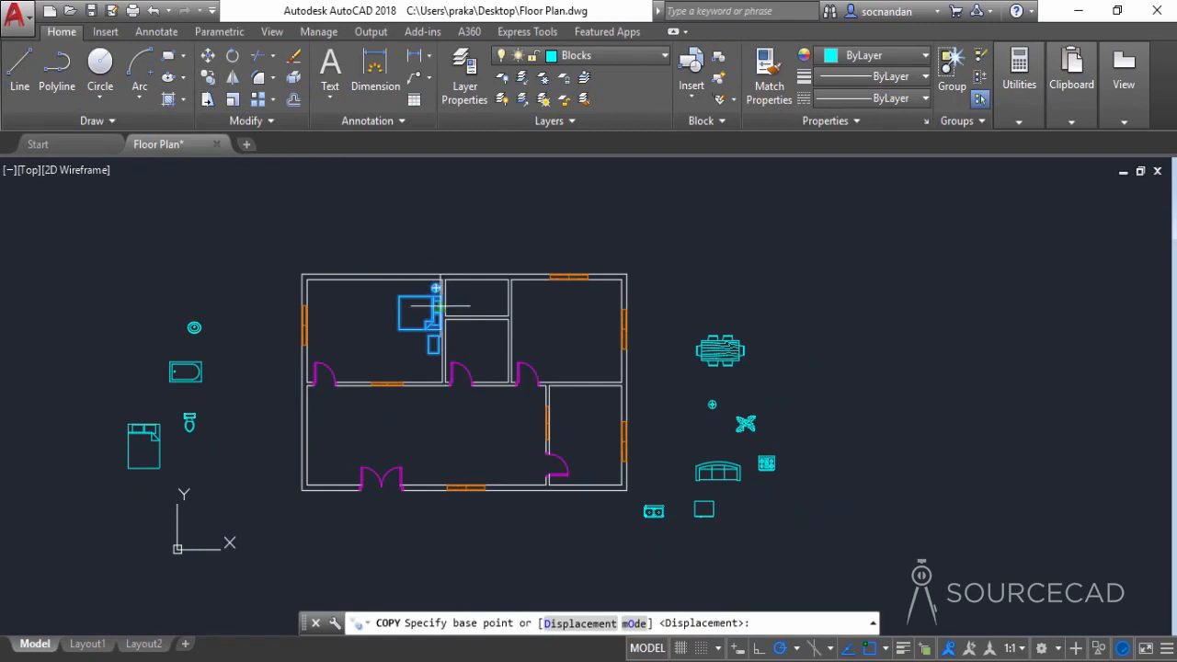
left_click(469, 297)
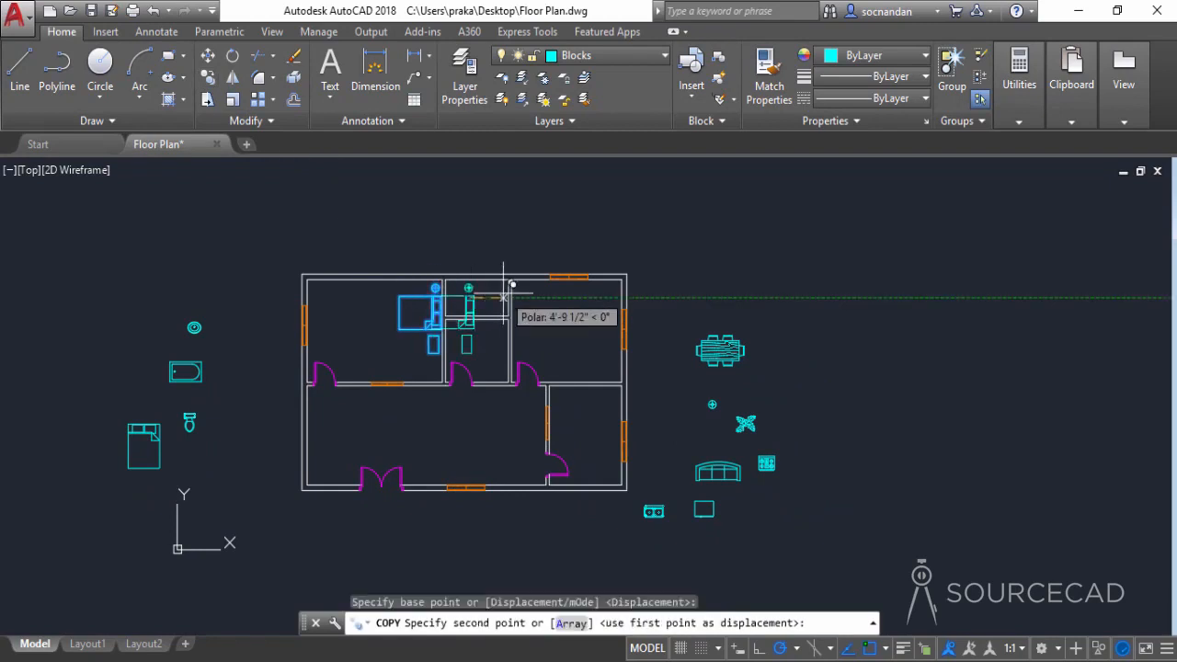
left_click(648, 297)
right_click(648, 298)
left_click(662, 308)
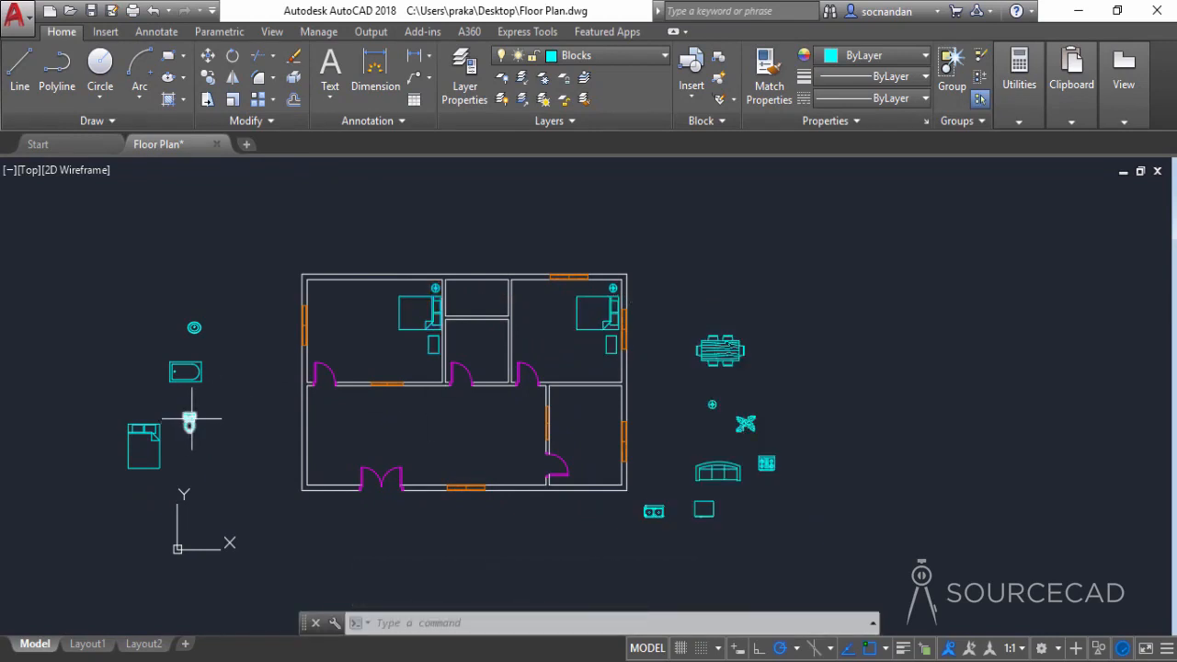
Move the toilet from left of the plan into the bathroom, near its upper-right corner
left_click(208, 57)
left_click(189, 416)
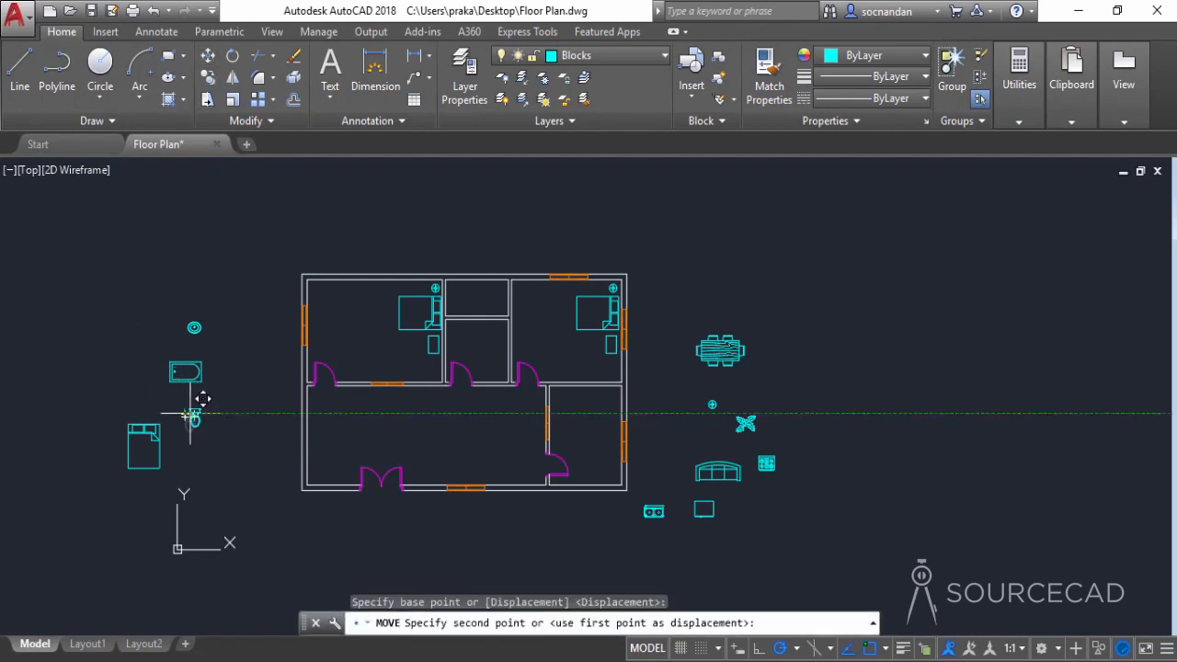
scroll(484, 333, "up", 4)
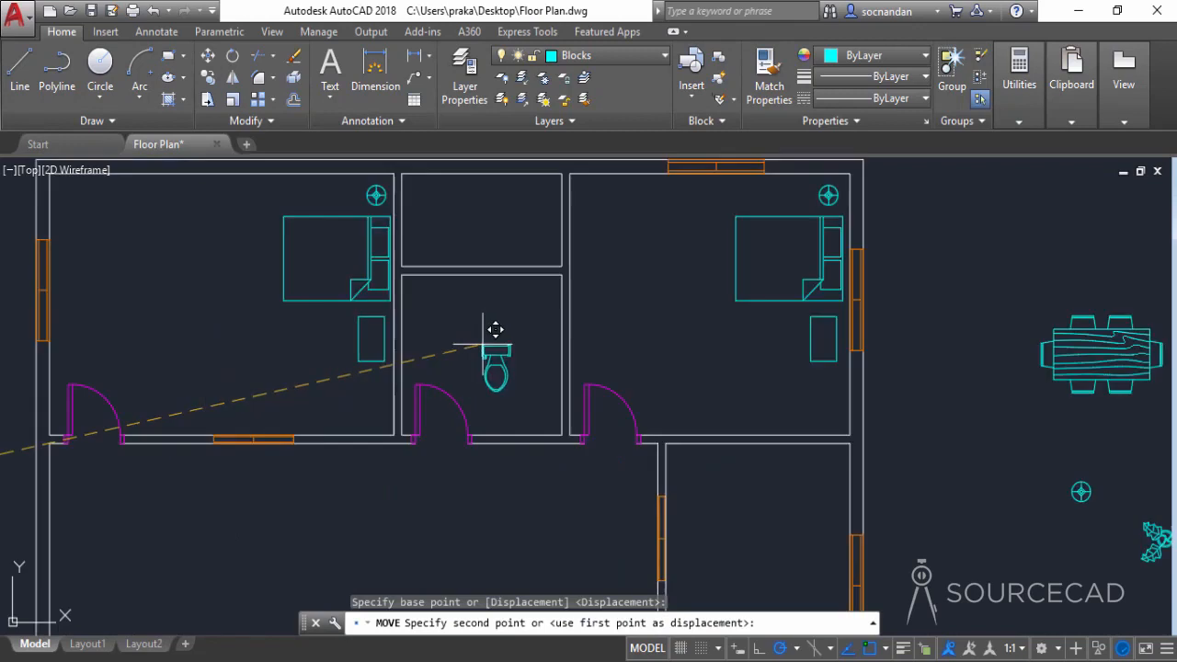
left_click(535, 283)
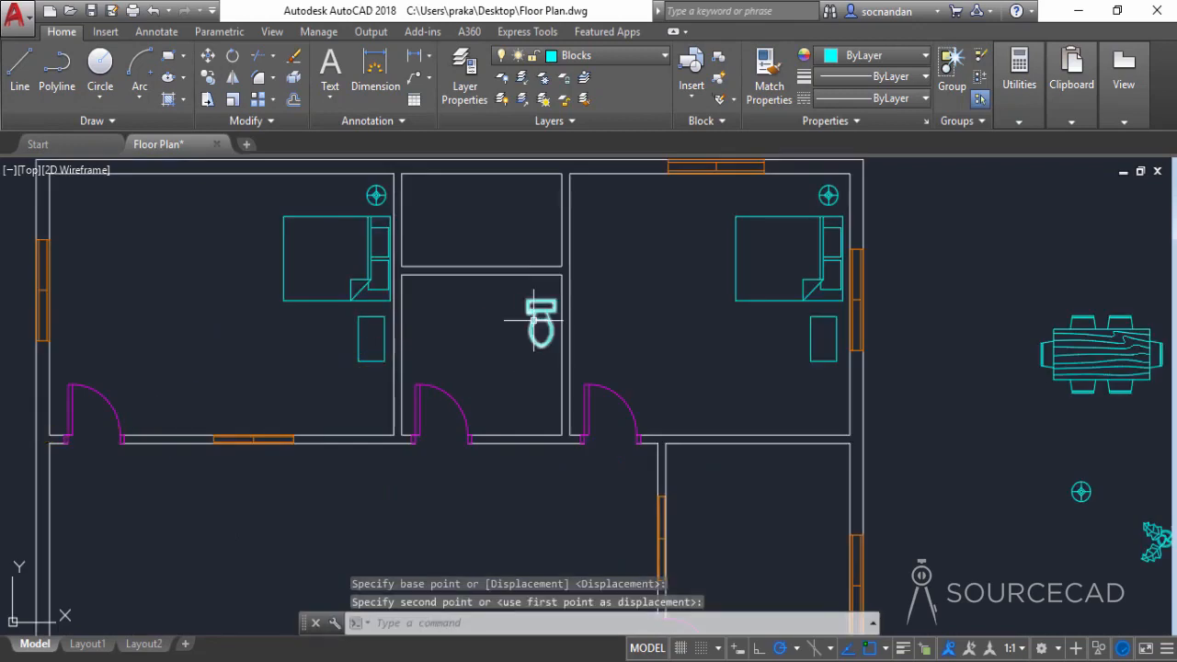
Rotate the toilet a quarter turn clockwise about its tank's midpoint so the tank faces the bathroom's right wall
left_click(513, 344)
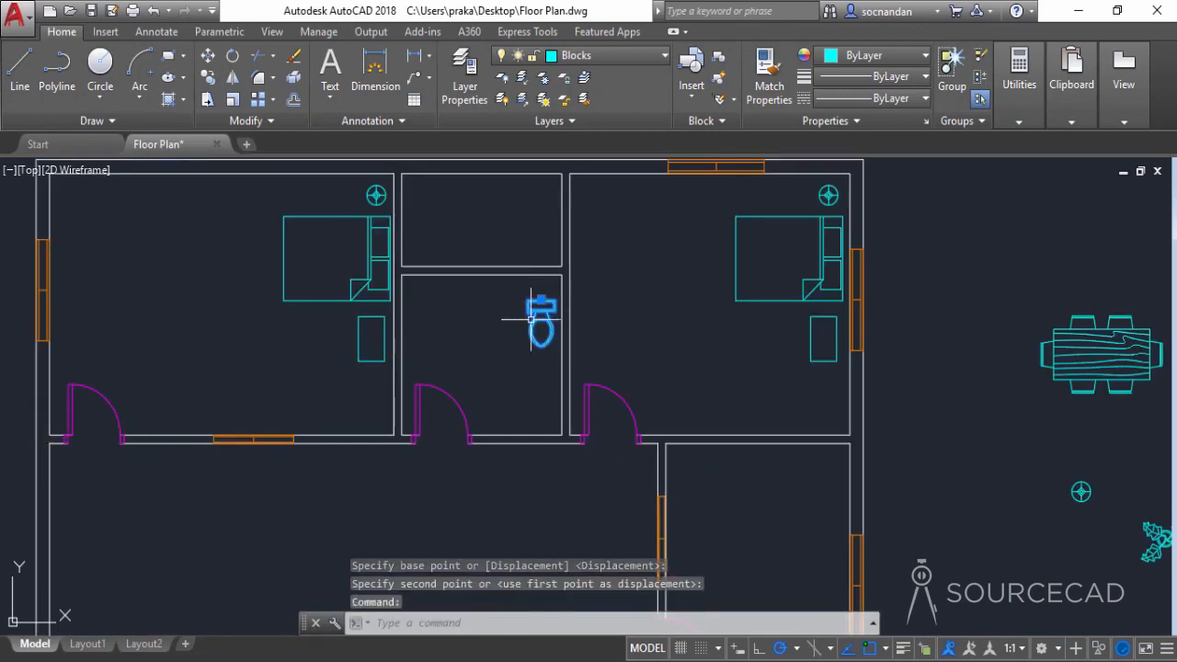
left_click(232, 57)
left_click(541, 300)
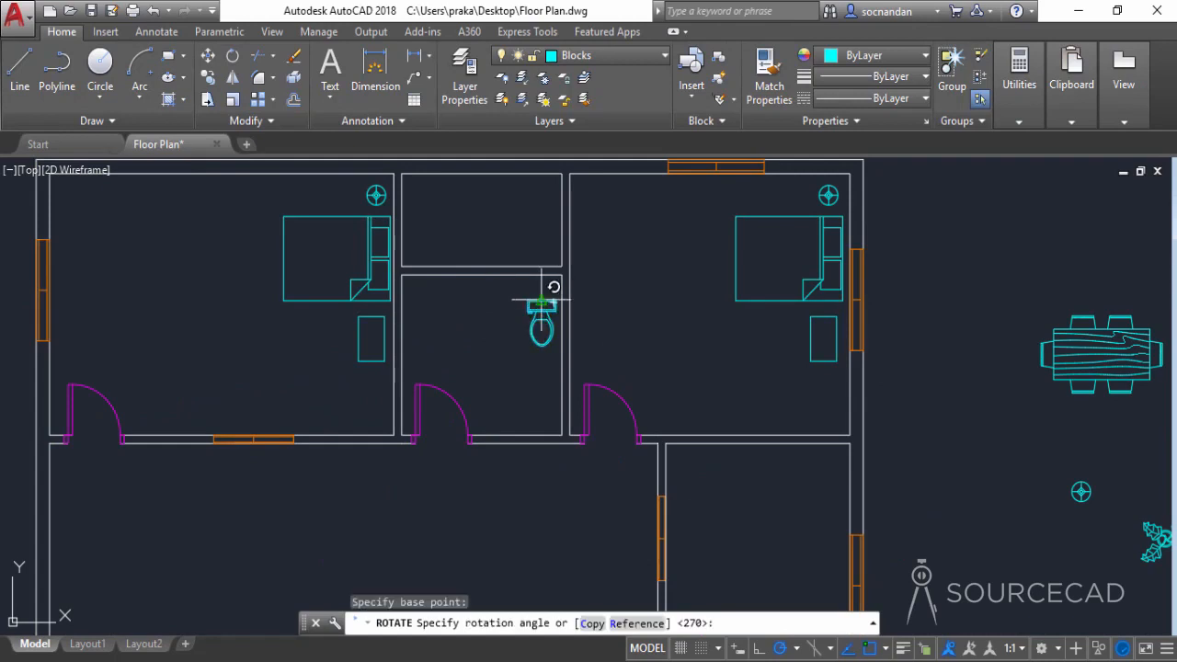
left_click(539, 397)
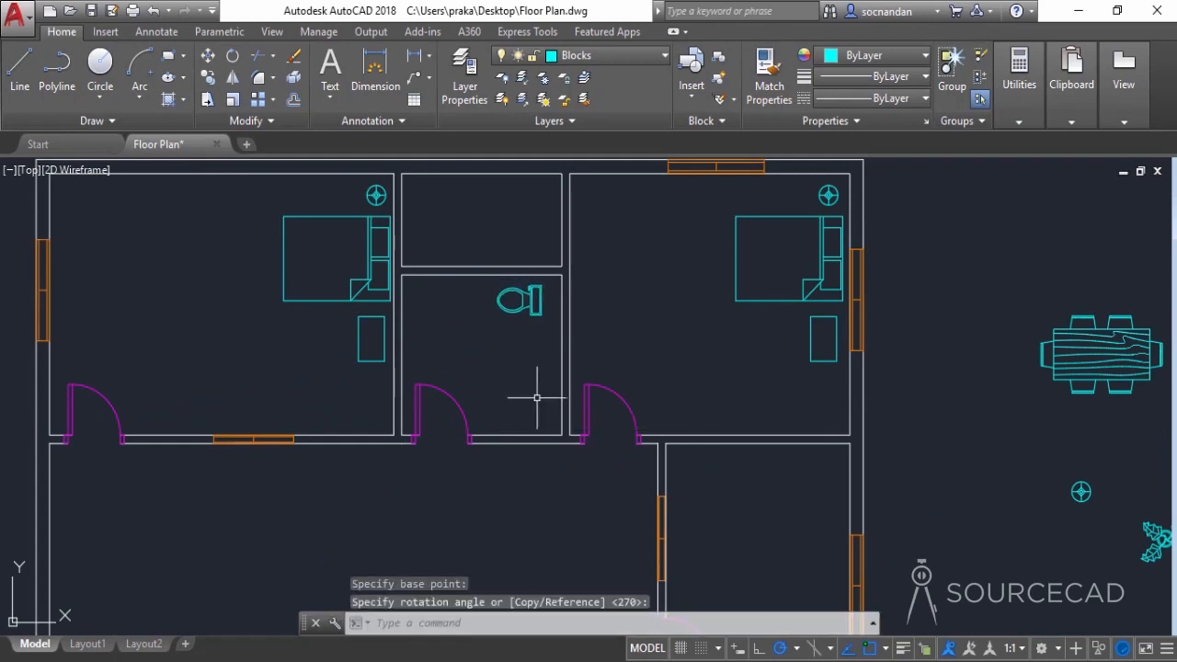
Move the toilet by its tank's midpoint so the tank sits flush against the bathroom's right wall, just below the upper-right corner
left_click(530, 315)
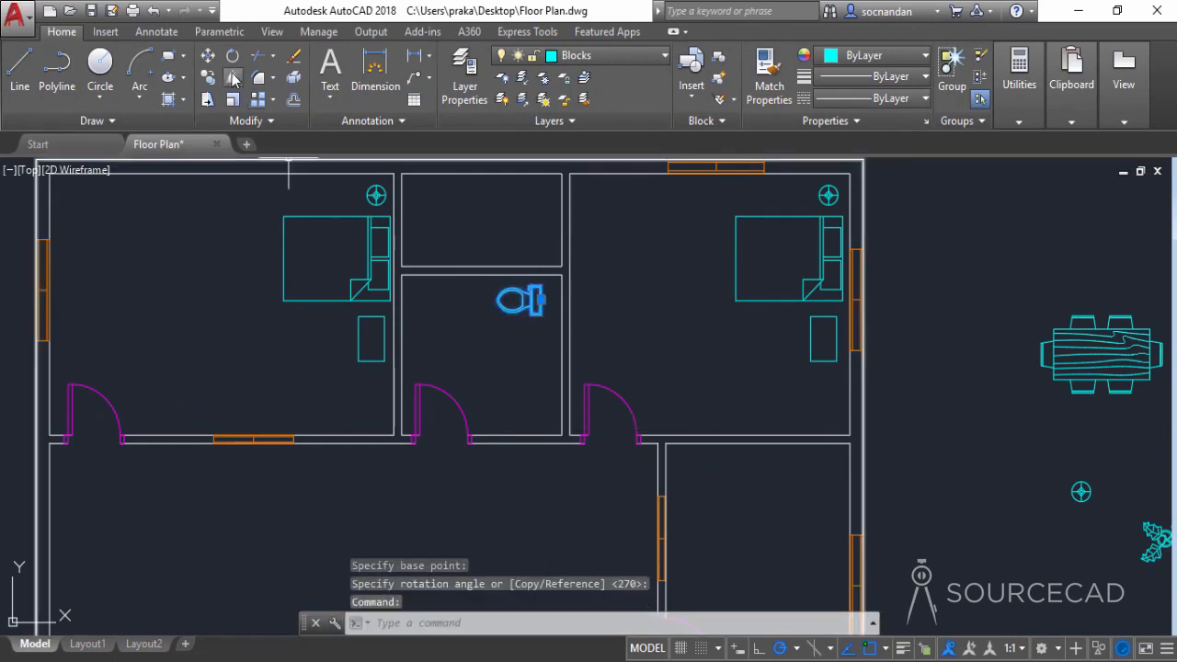
left_click(208, 55)
scroll(538, 316, "up", 2)
scroll(537, 316, "up", 2)
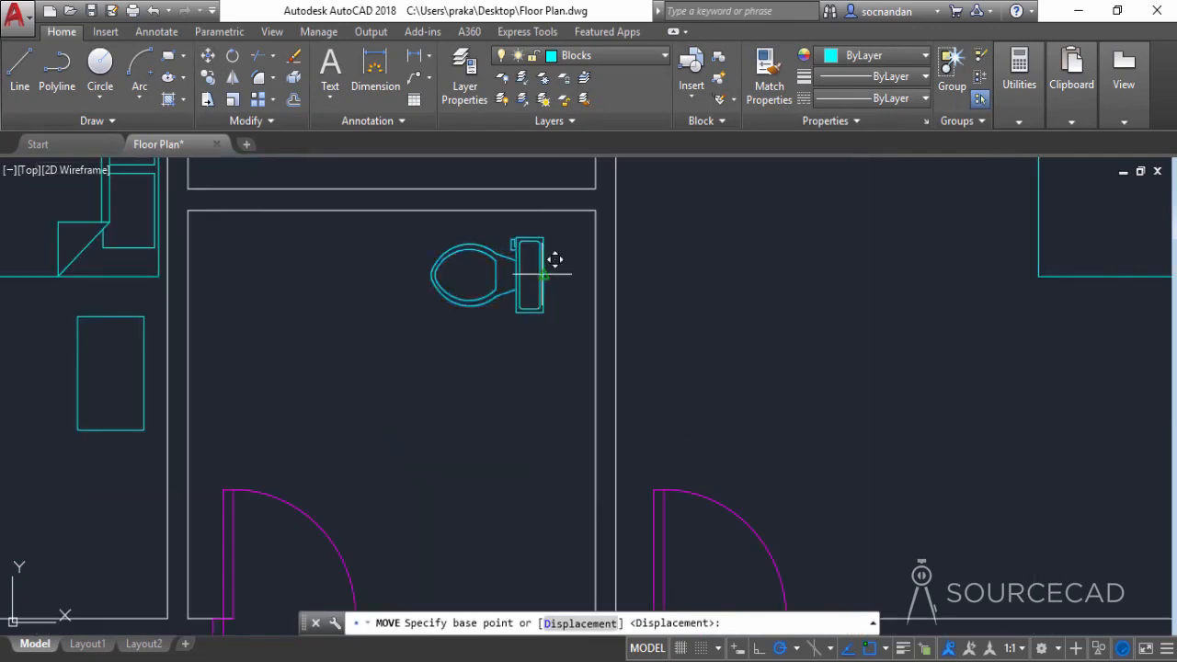
left_click(543, 274)
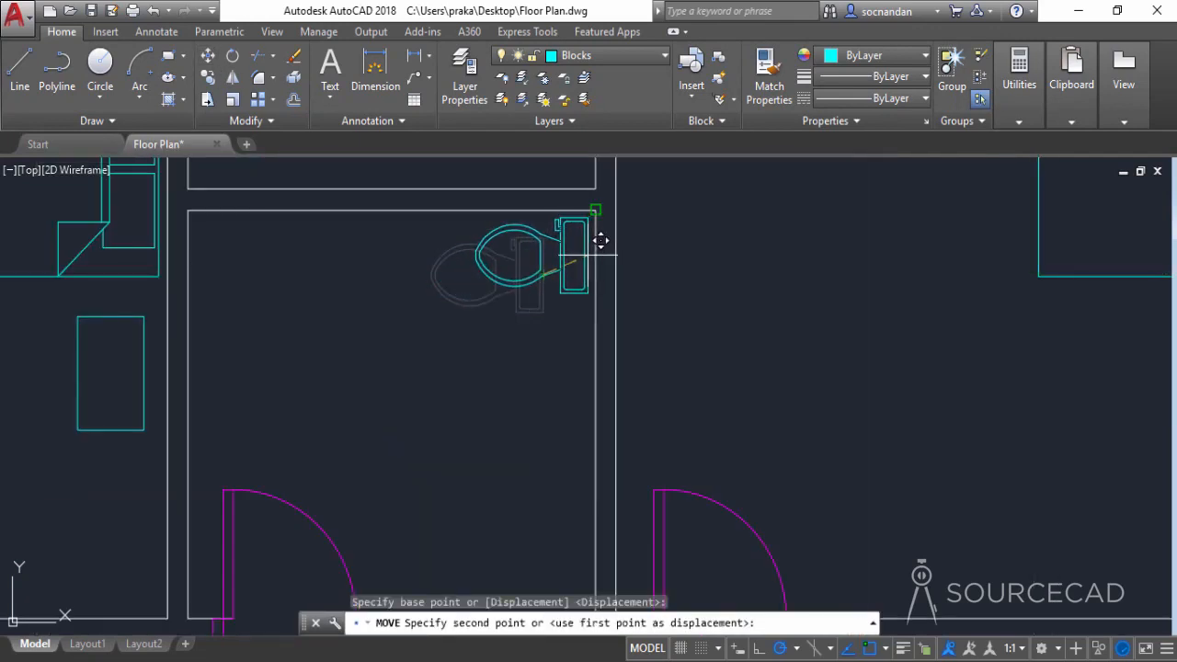
scroll(601, 240, "up", 4)
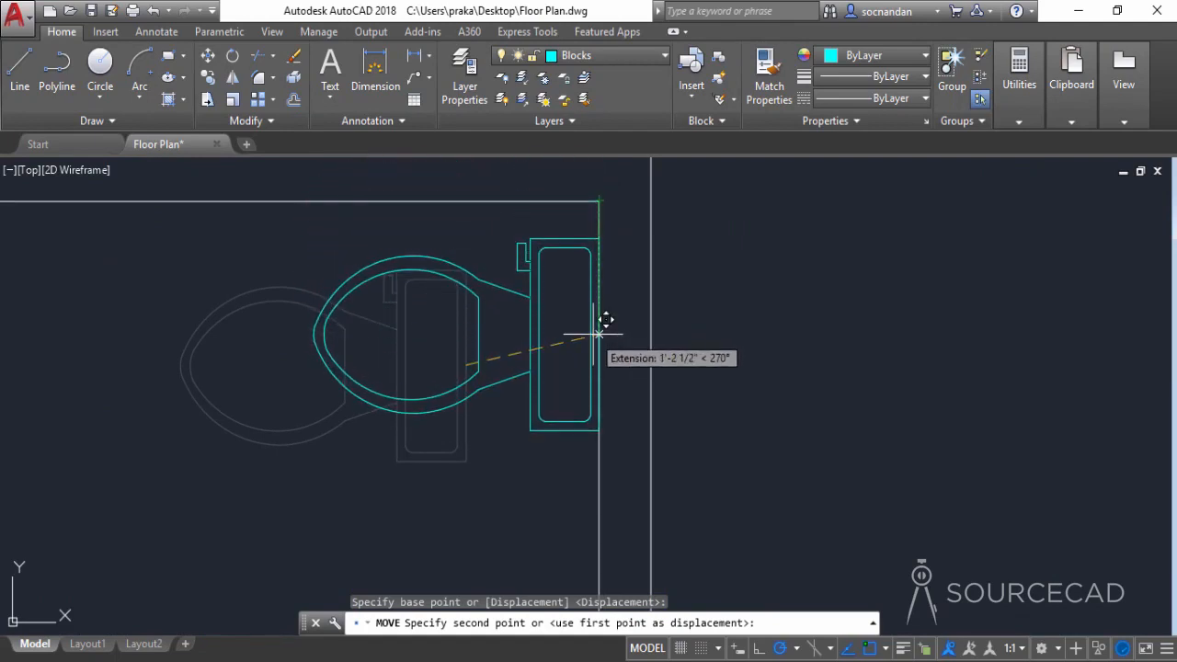
left_click(600, 348)
Move the bathtub from left of the plan into the bathroom, placing it horizontally below the toilet
scroll(621, 340, "down", 8)
scroll(641, 363, "down", 2)
scroll(468, 402, "up", 2)
left_click(266, 357)
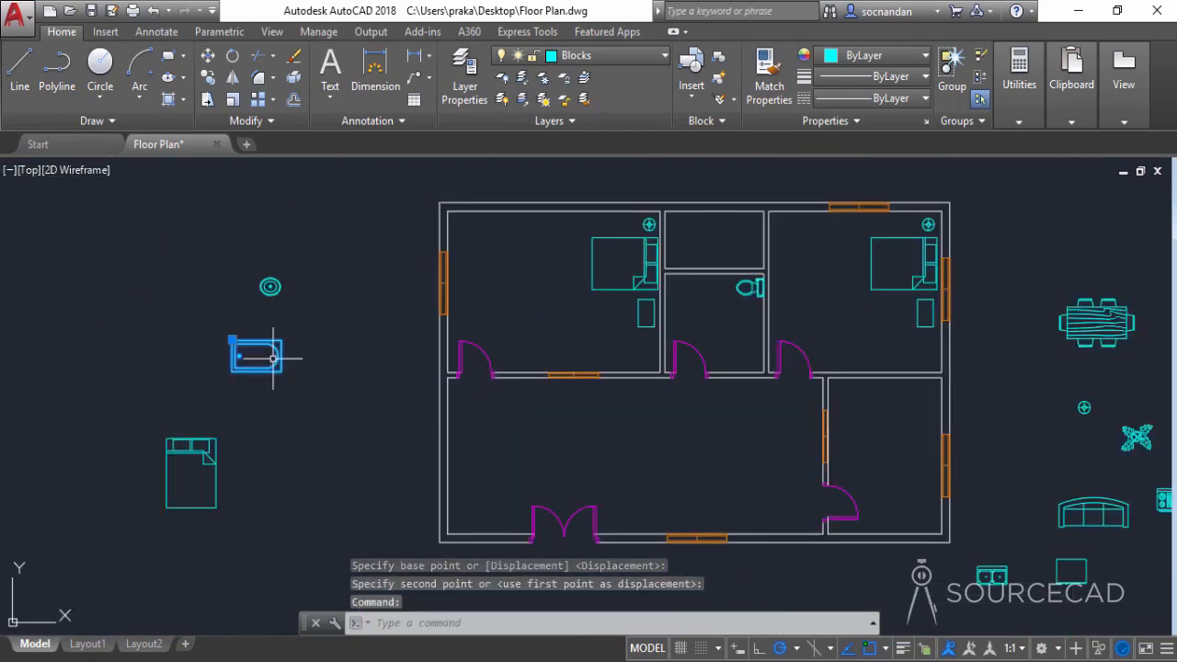
left_click(210, 63)
left_click(303, 350)
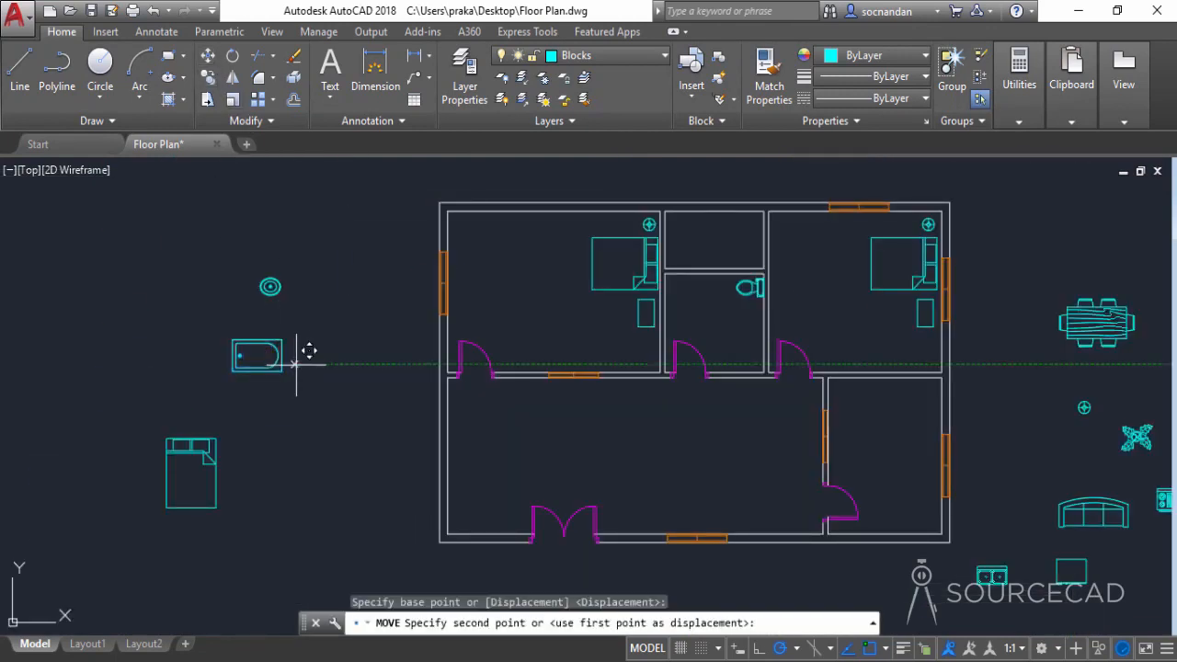
scroll(754, 341, "up", 2)
scroll(770, 332, "up", 2)
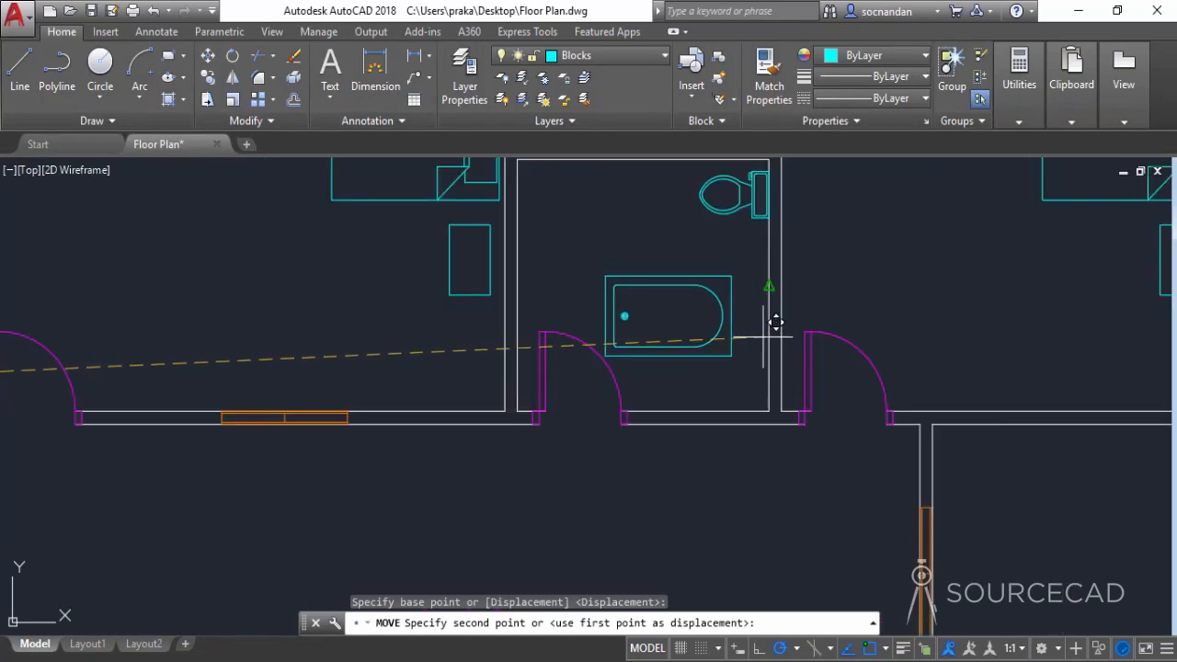
left_click(769, 321)
Rotate the bathtub a quarter turn clockwise about its middle so its drain end faces the bathroom's upper wall
left_click(711, 309)
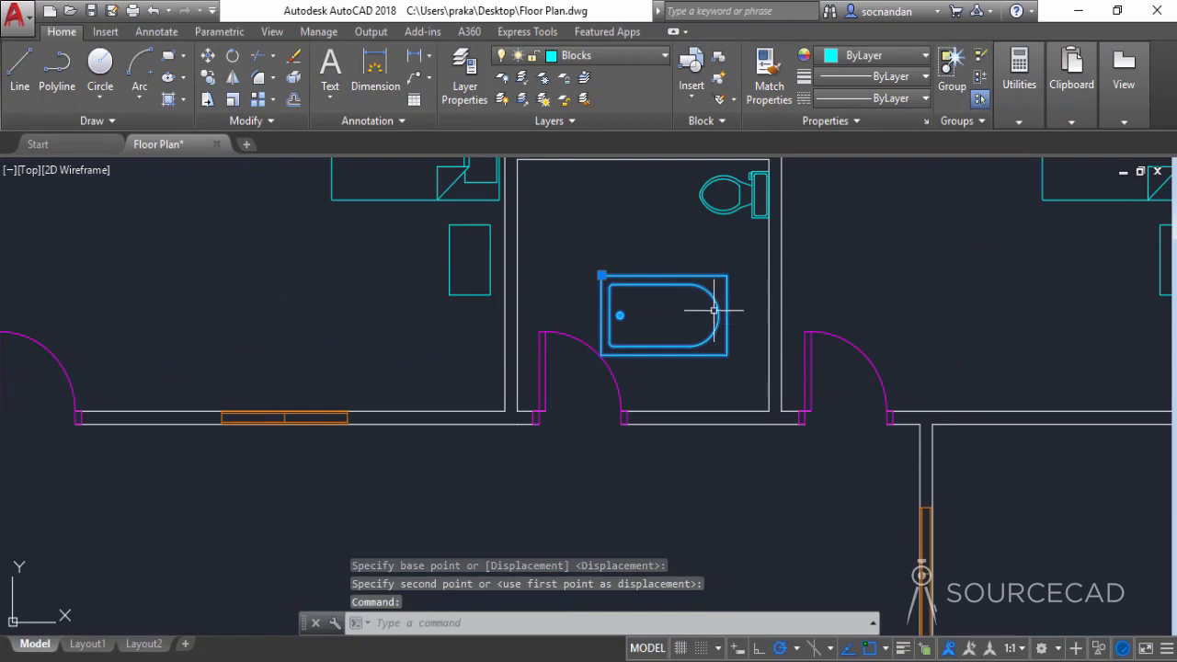
left_click(233, 55)
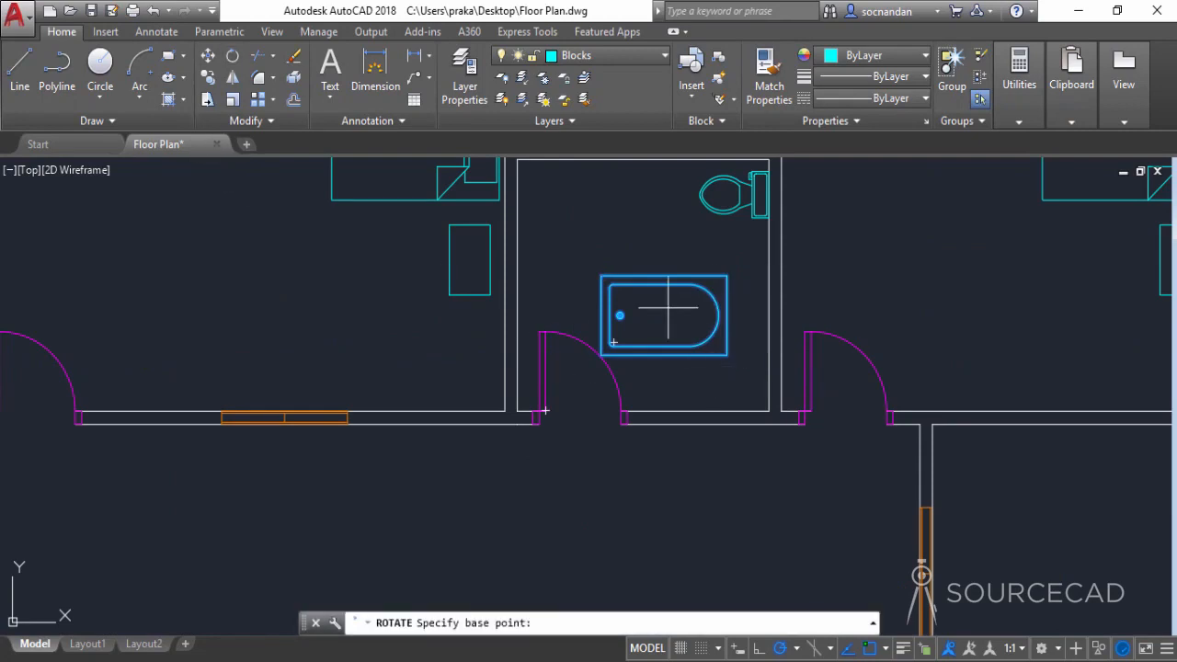
left_click(661, 314)
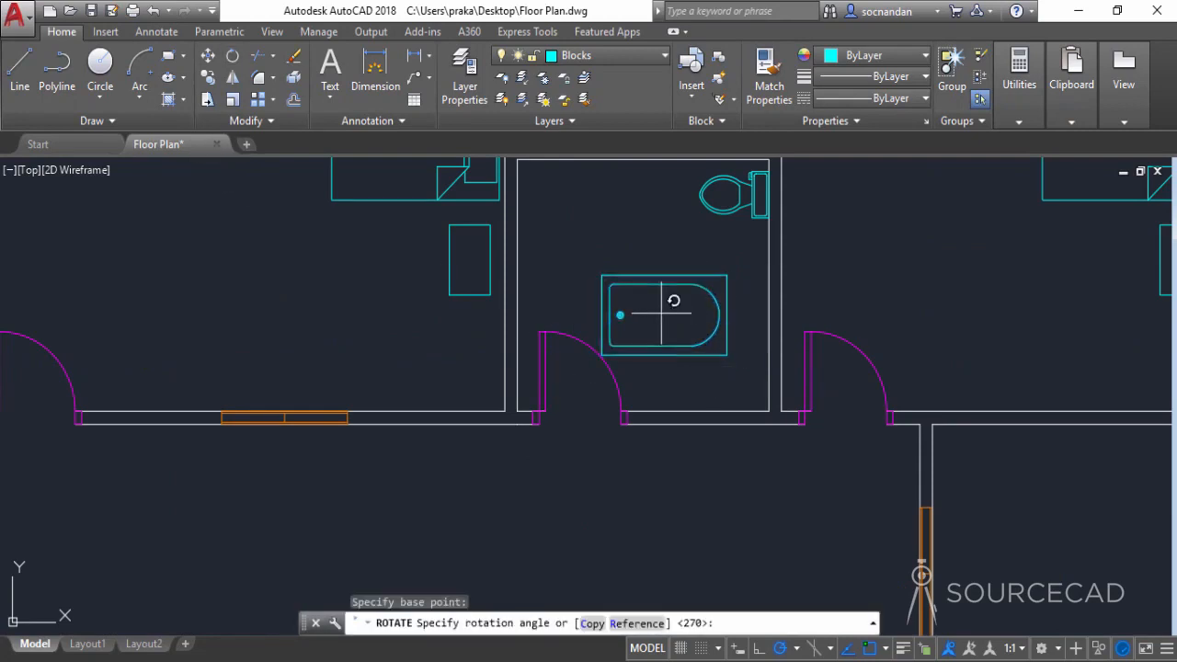
left_click(669, 380)
Move the bathtub by its upper-right corner against the bathroom's right wall, down into the lower-right corner
left_click(697, 331)
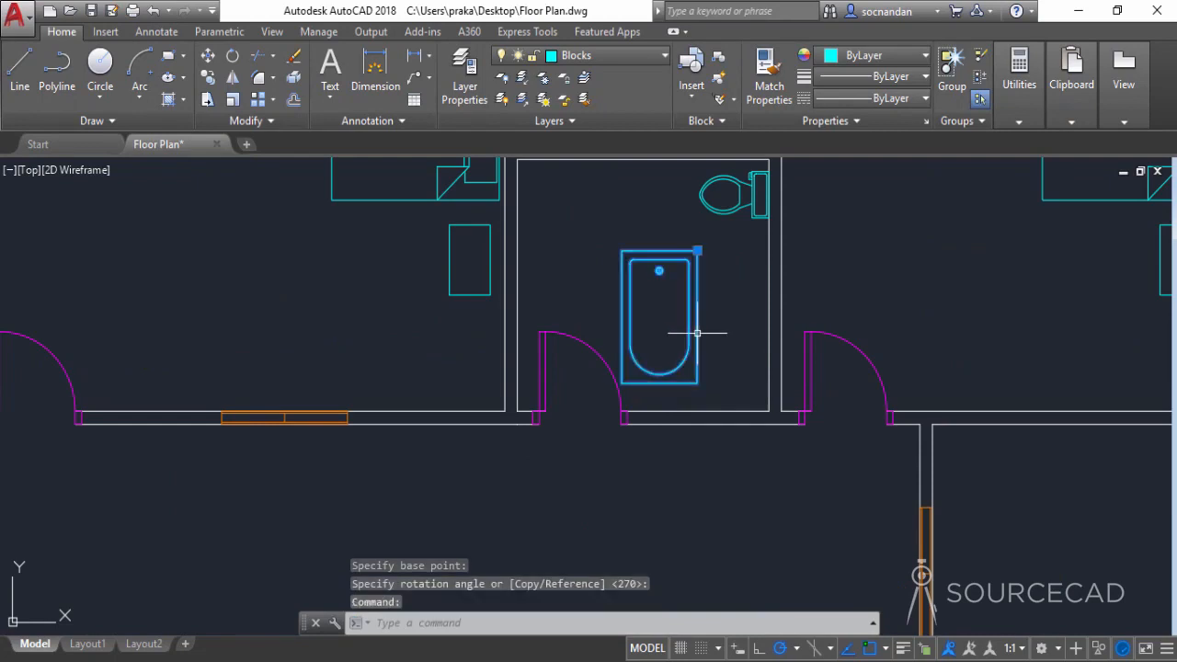
left_click(208, 57)
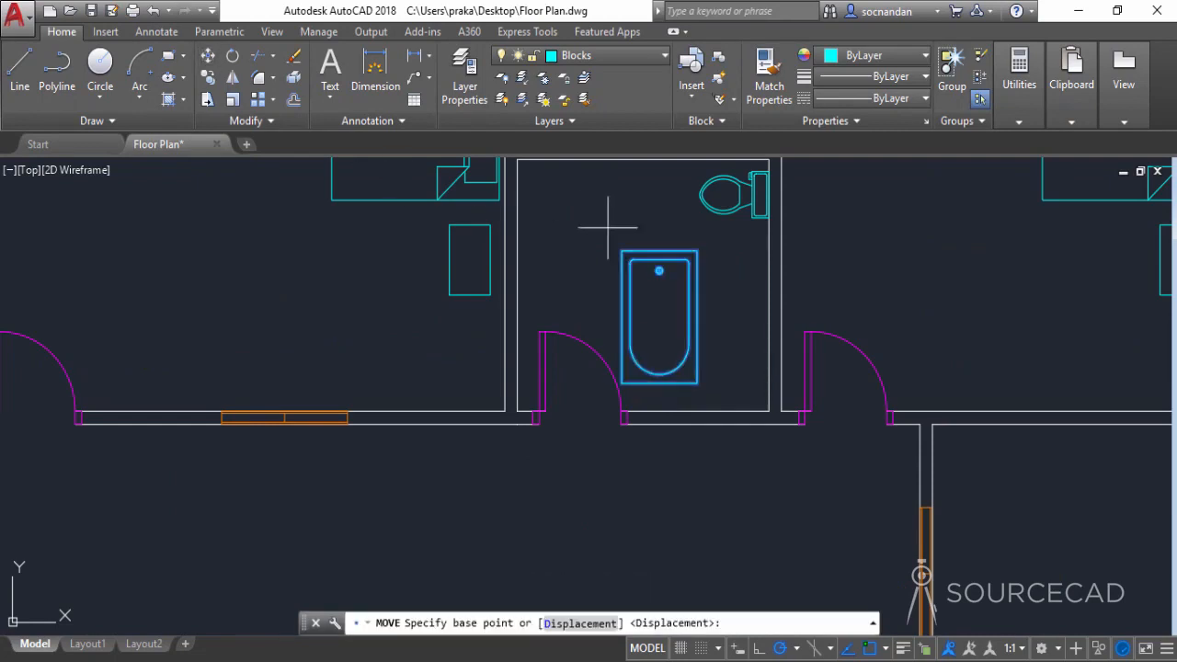
left_click(696, 251)
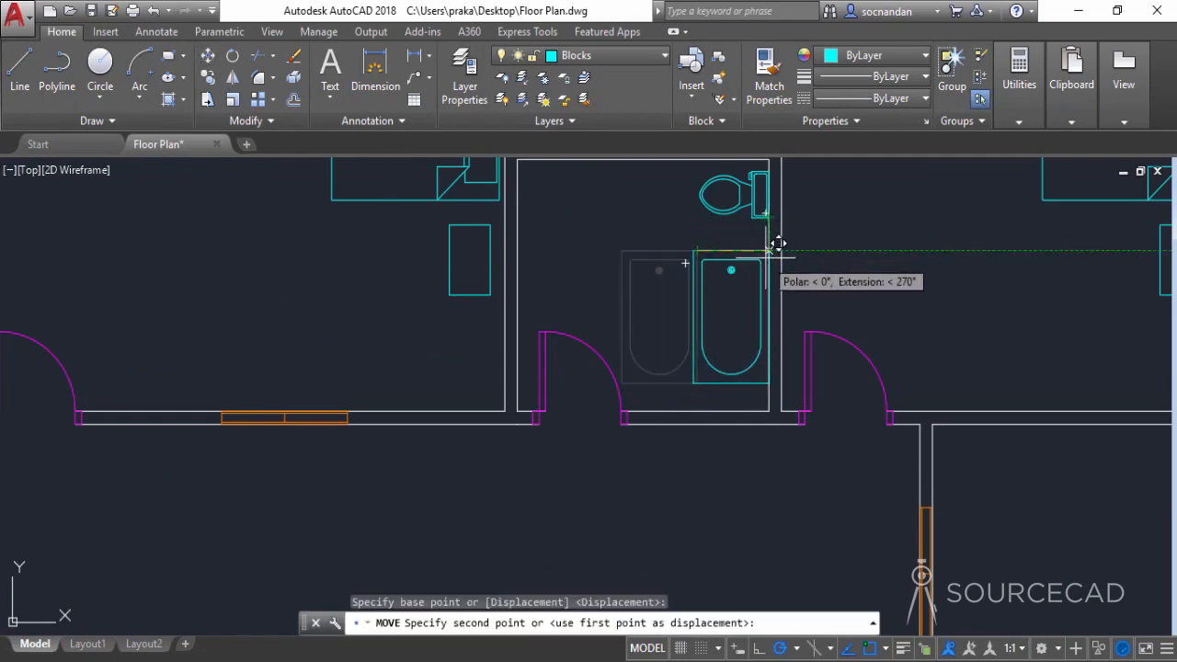
left_click(777, 269)
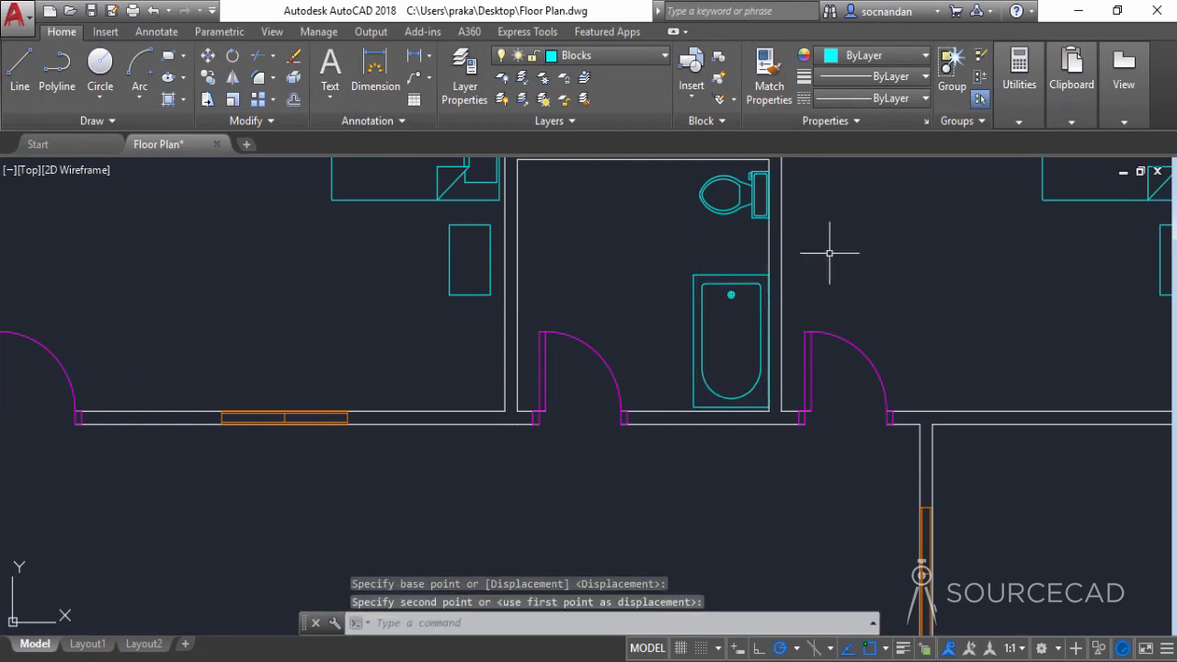
Move the round washbasin from left of the plan into the bathroom's upper-left corner
scroll(778, 268, "down", 4)
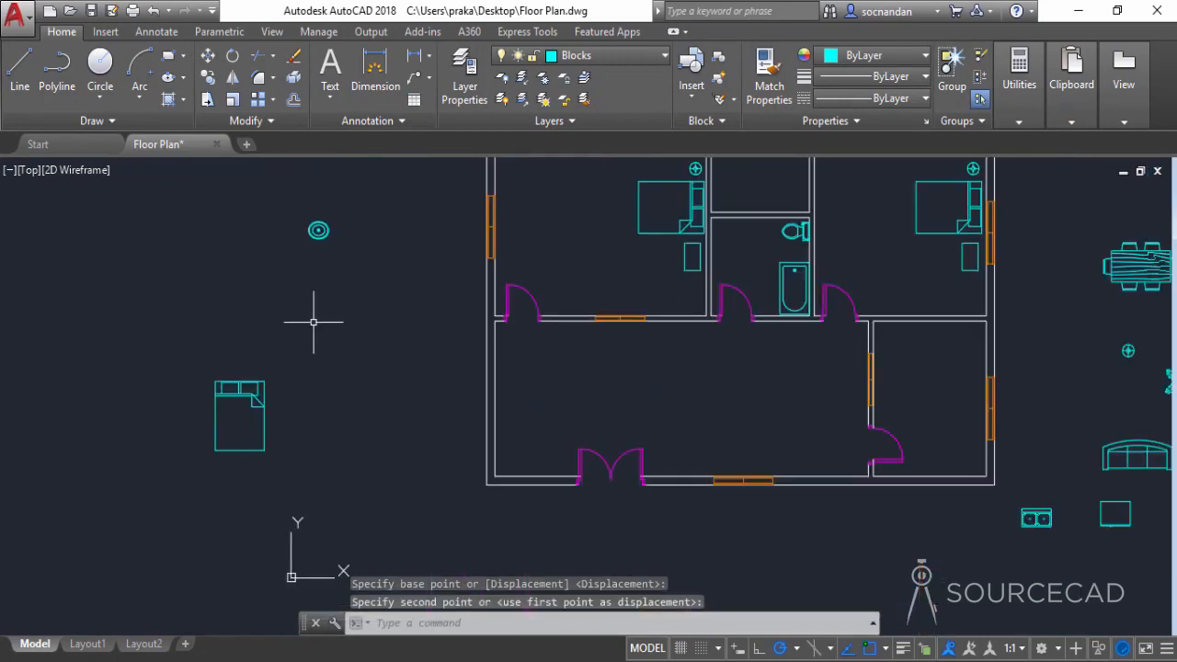
left_click(318, 230)
key("space")
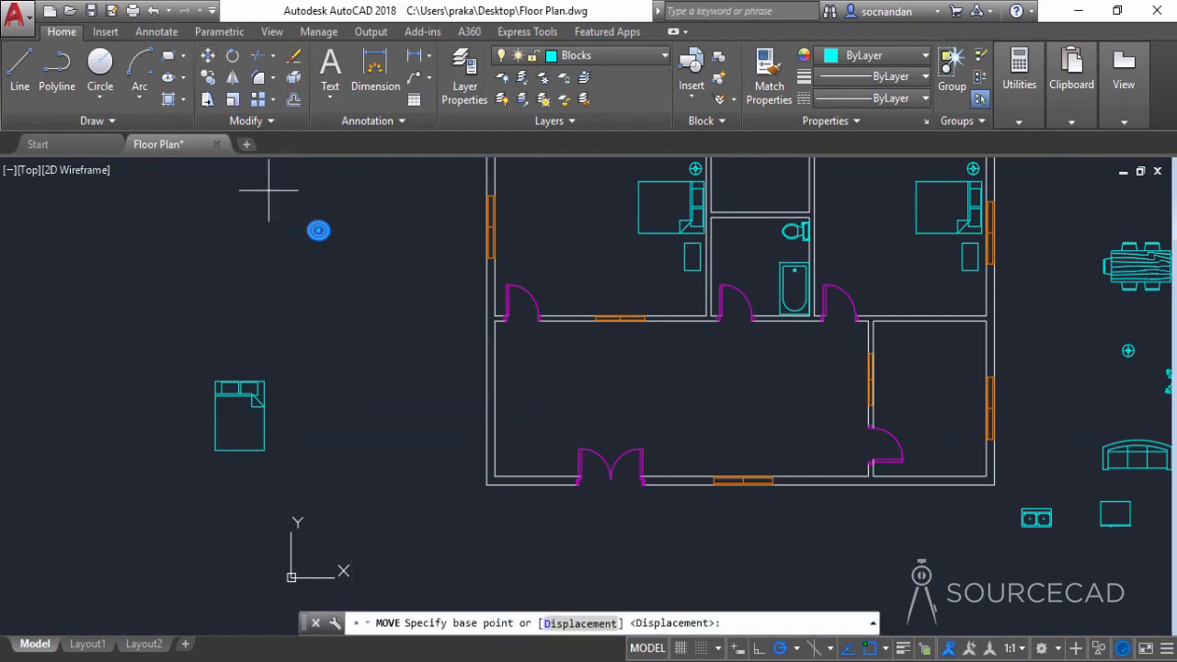
left_click(318, 230)
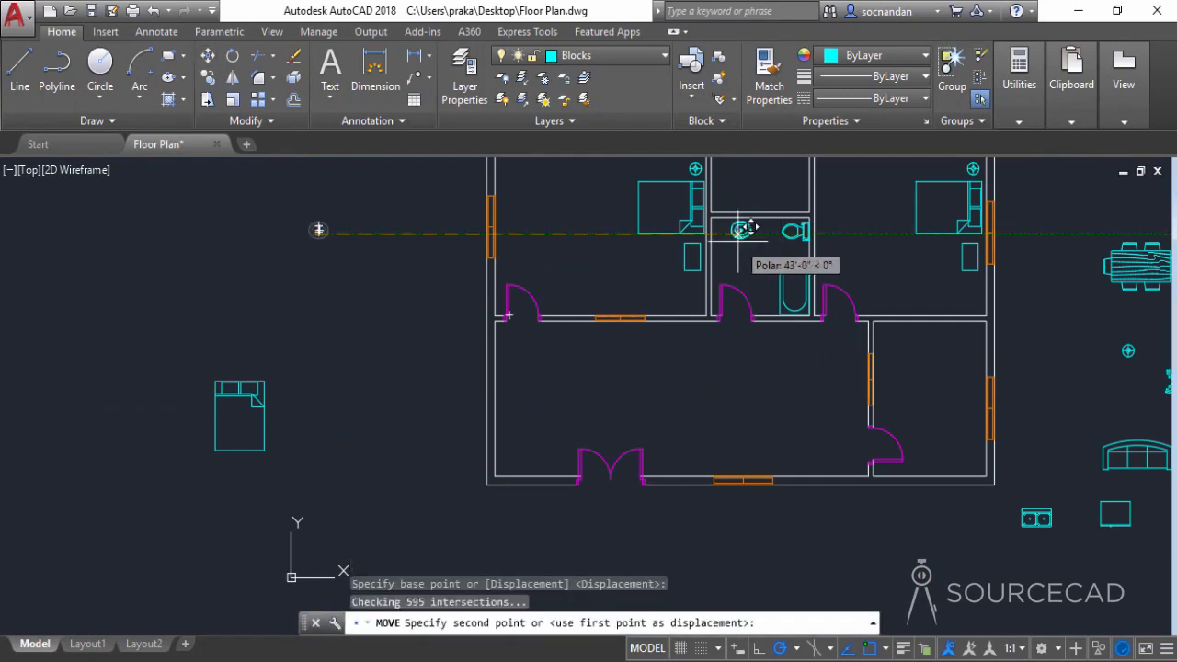
left_click(727, 228)
Erase the spare bed block left of the floor plan
scroll(726, 266, "down", 5)
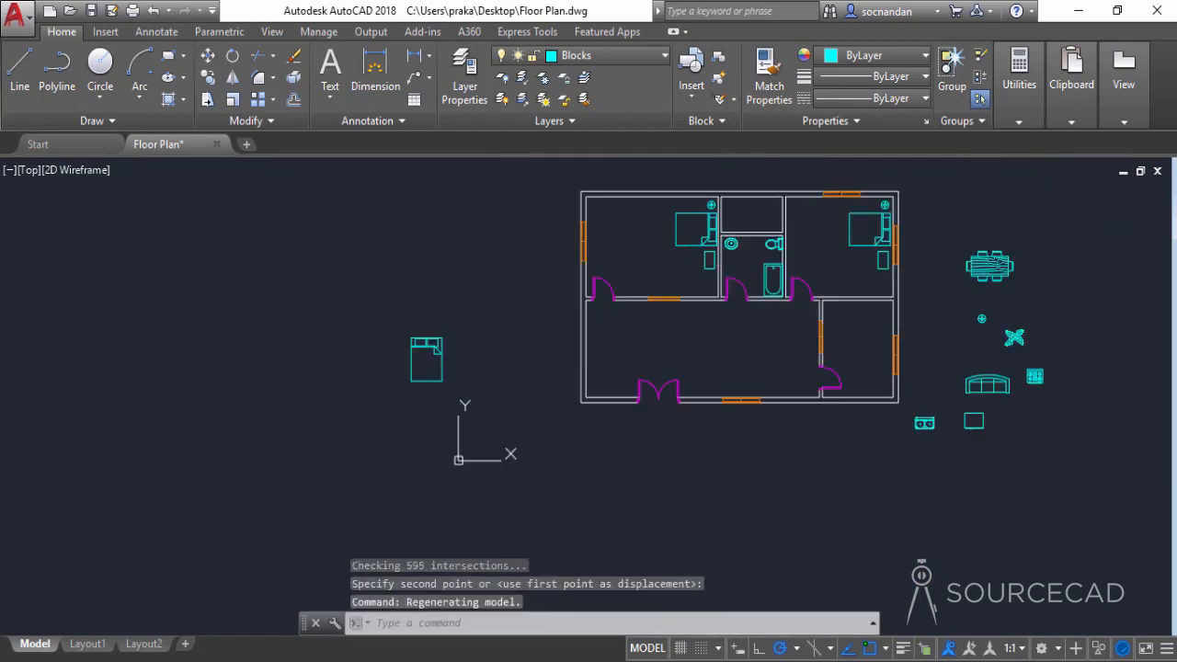
middle_click_drag(805, 272, 652, 322)
scroll(653, 324, "up", 2)
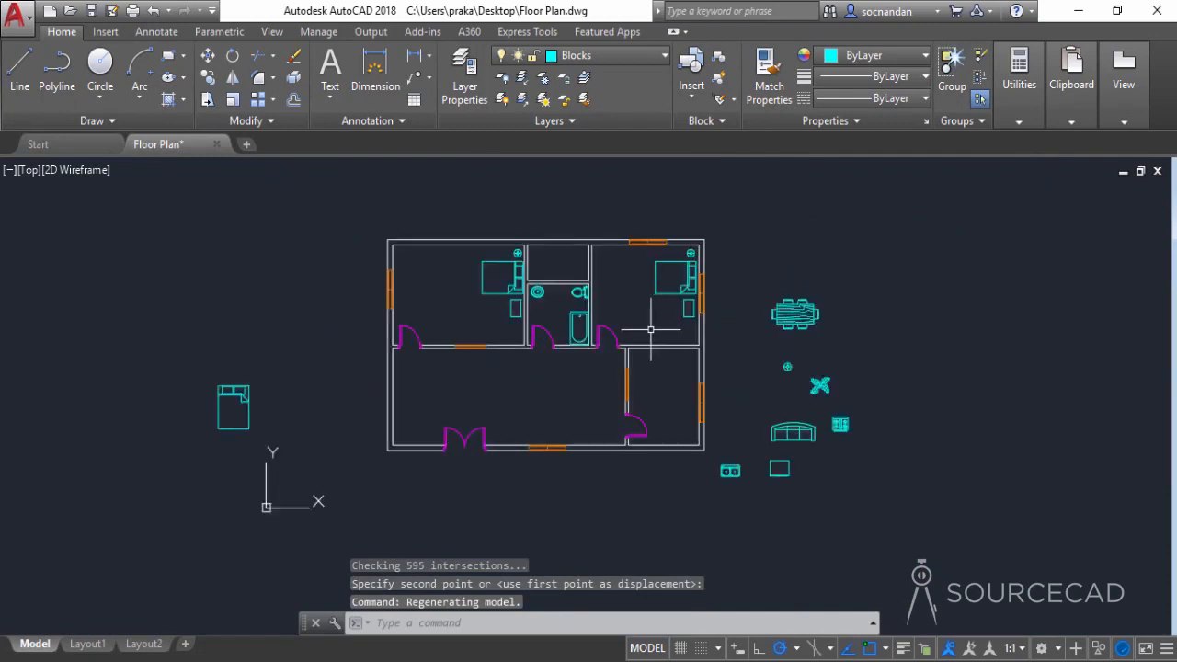
left_click(232, 391)
right_click(252, 345)
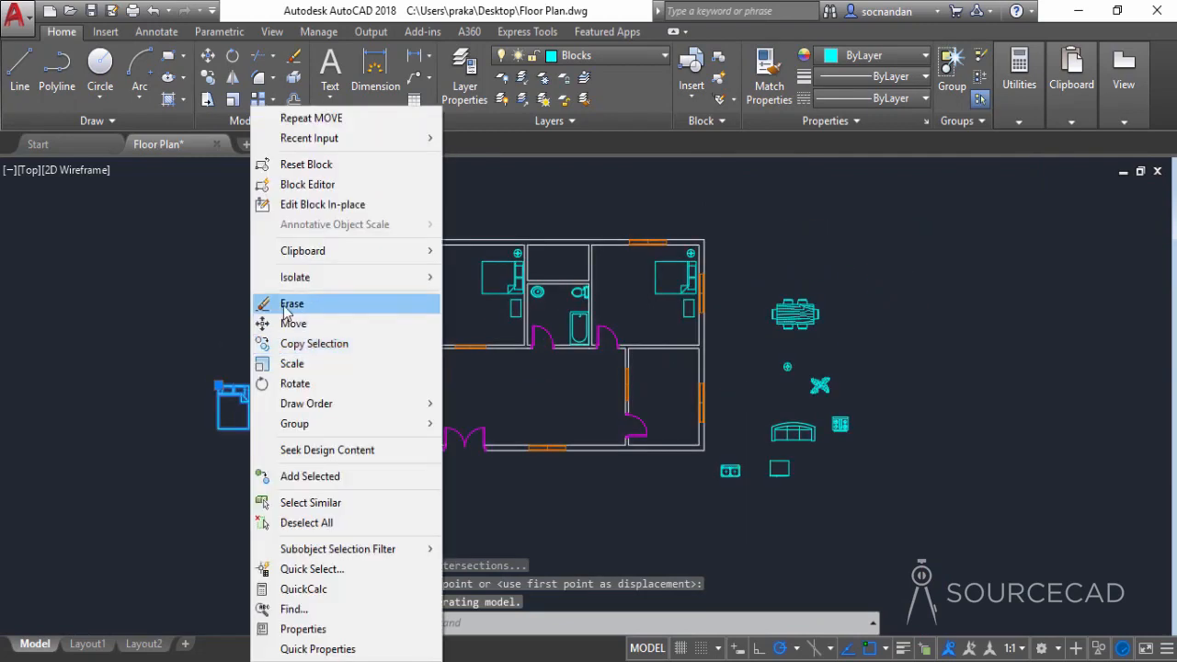
left_click(257, 303)
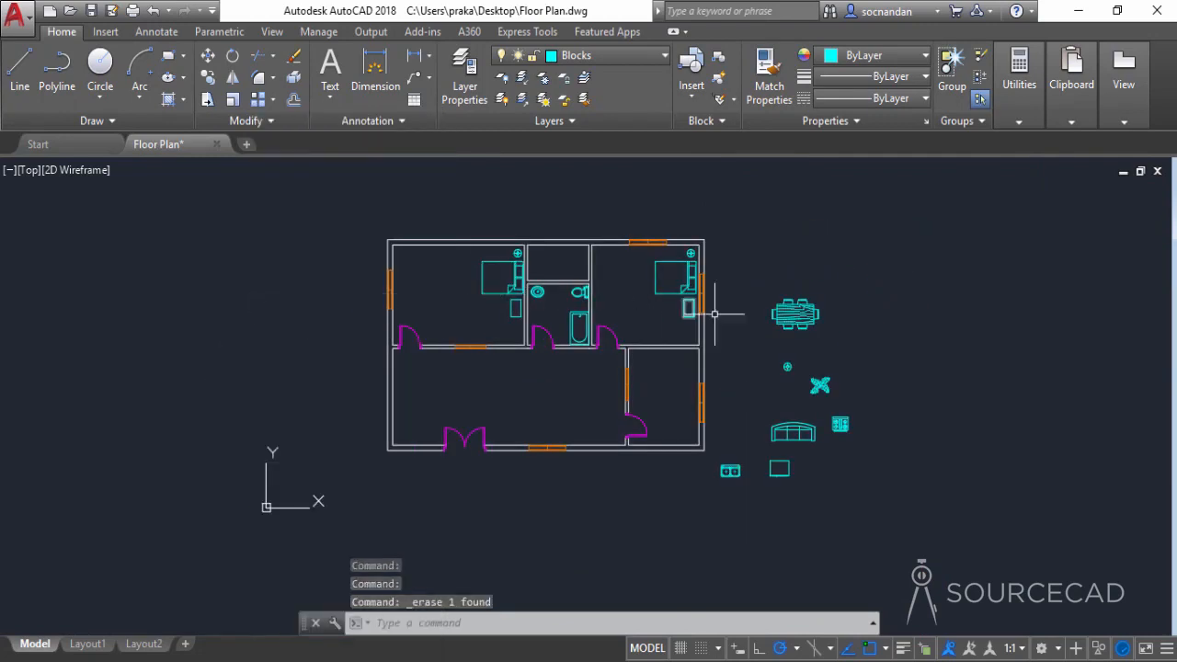
Move the dining table from right of the plan into the right part of the large lower room
left_click(781, 314)
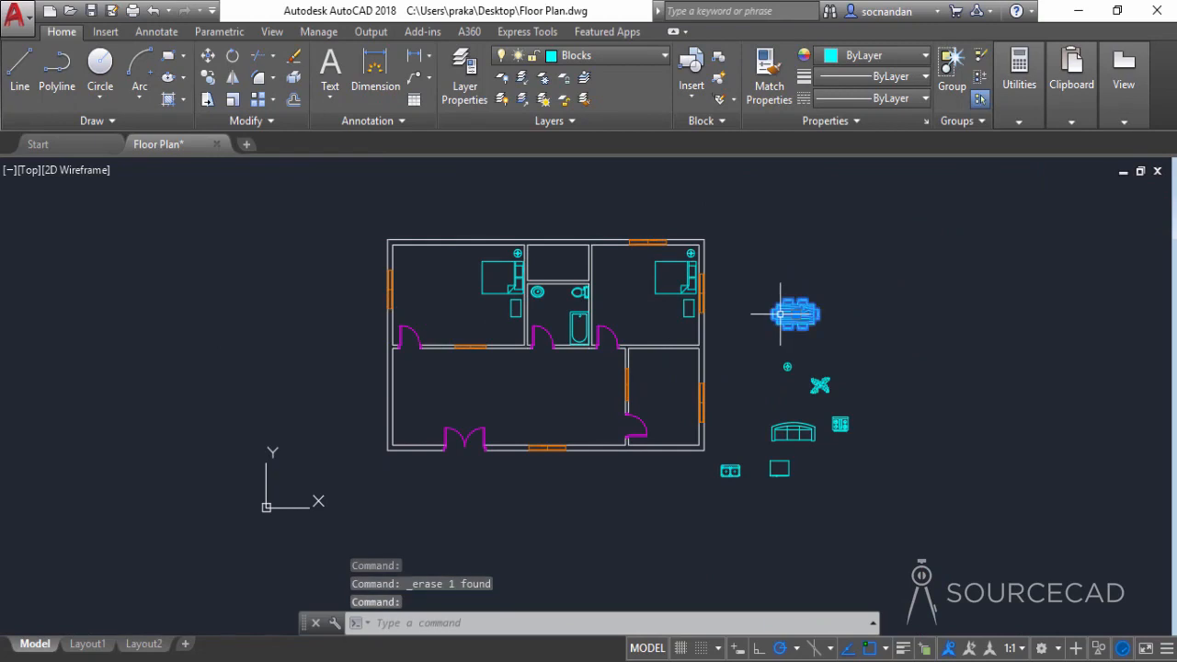
left_click(207, 55)
left_click(795, 314)
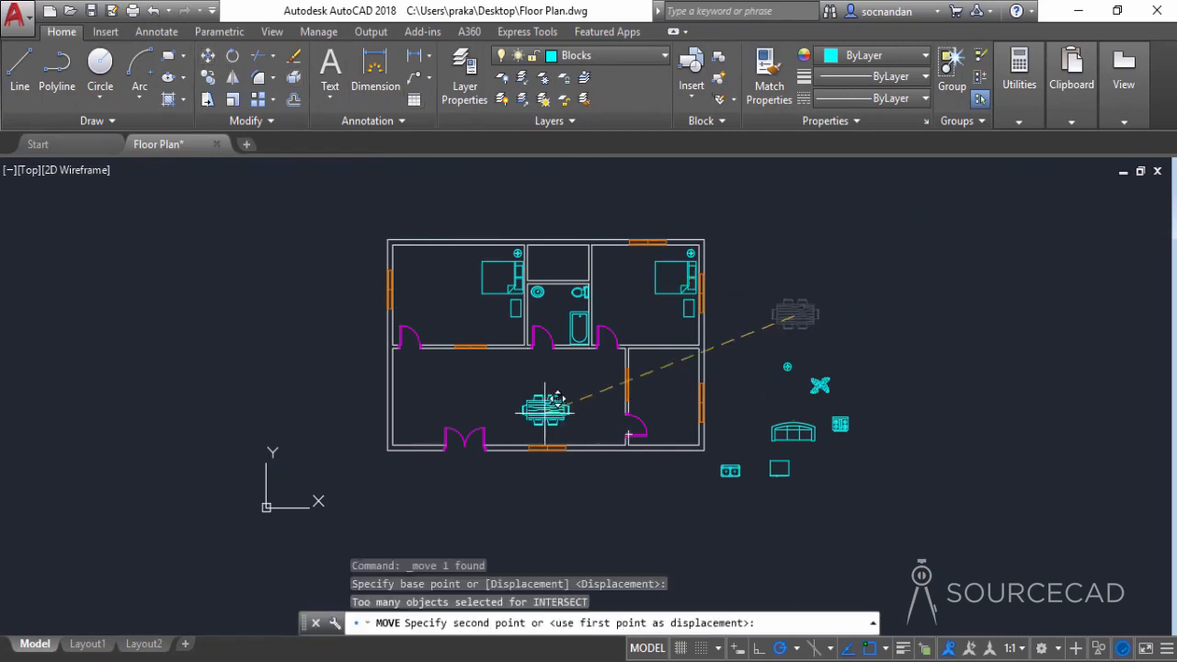
left_click(583, 393)
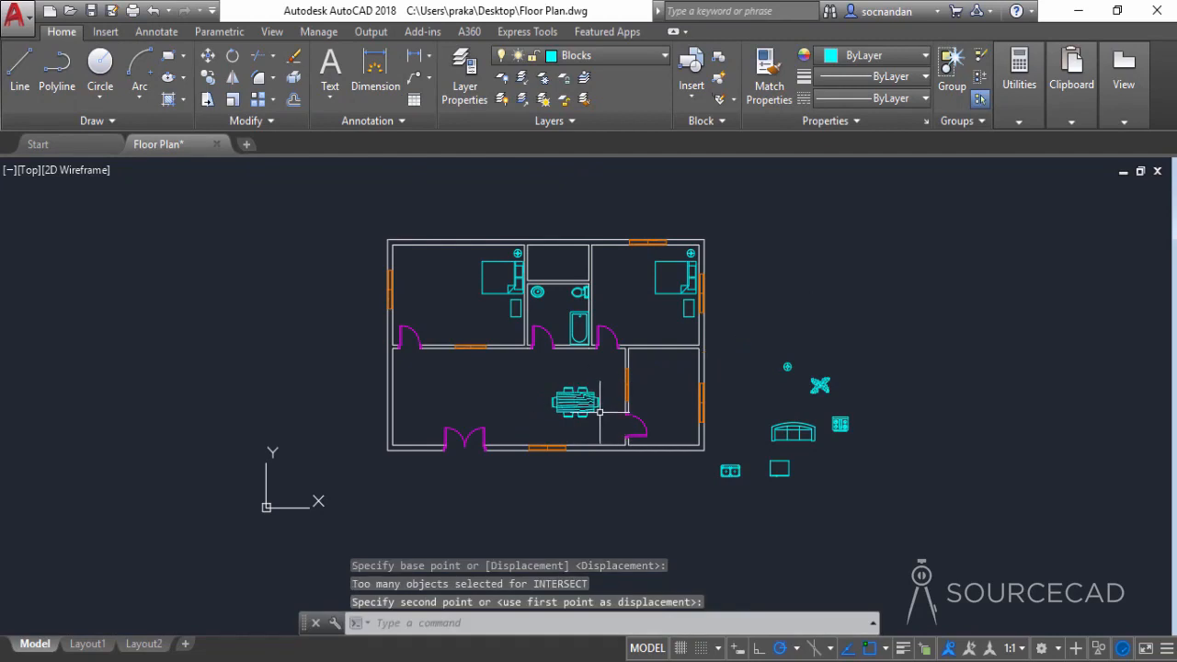
Rotate the dining table a quarter turn clockwise about a point on the large lower room's right partition wall
left_click(590, 402)
left_click(233, 55)
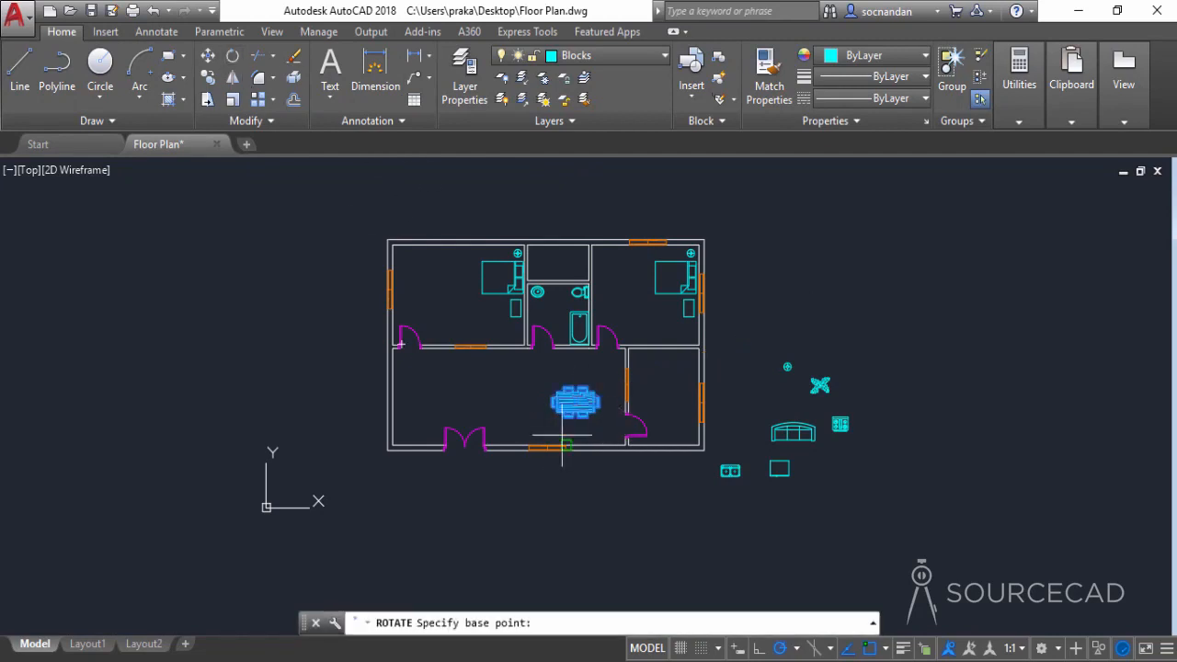
left_click(625, 399)
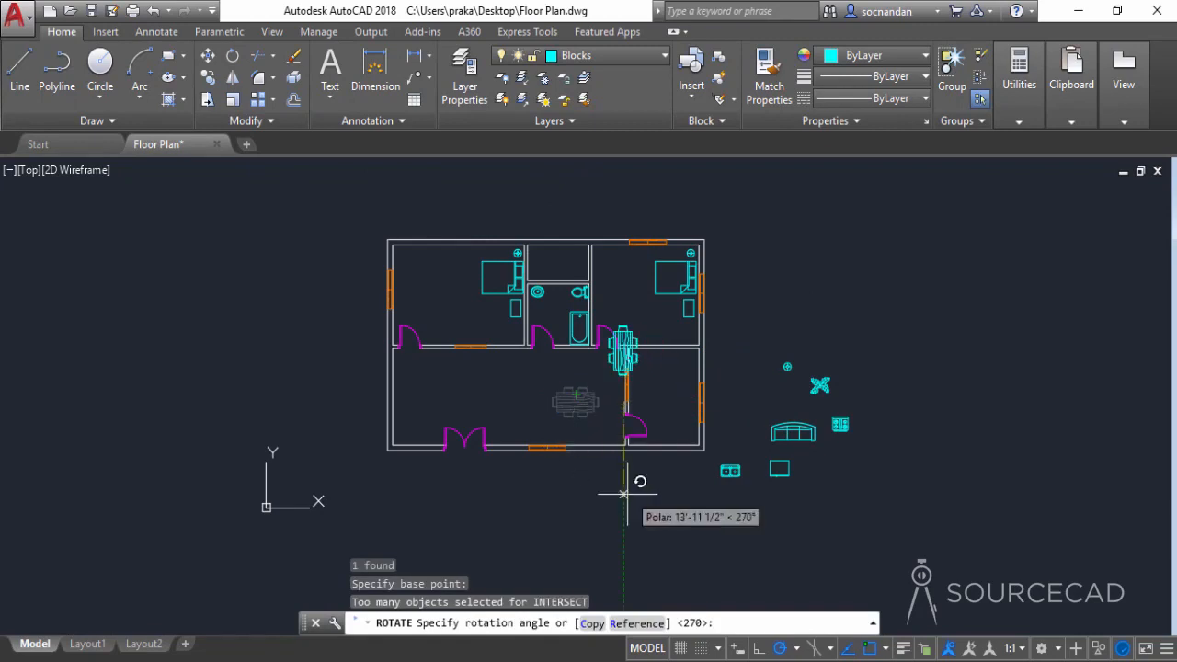
left_click(615, 533)
Move the upright dining table off the walls, back into the right part of the large lower room
left_click(606, 361)
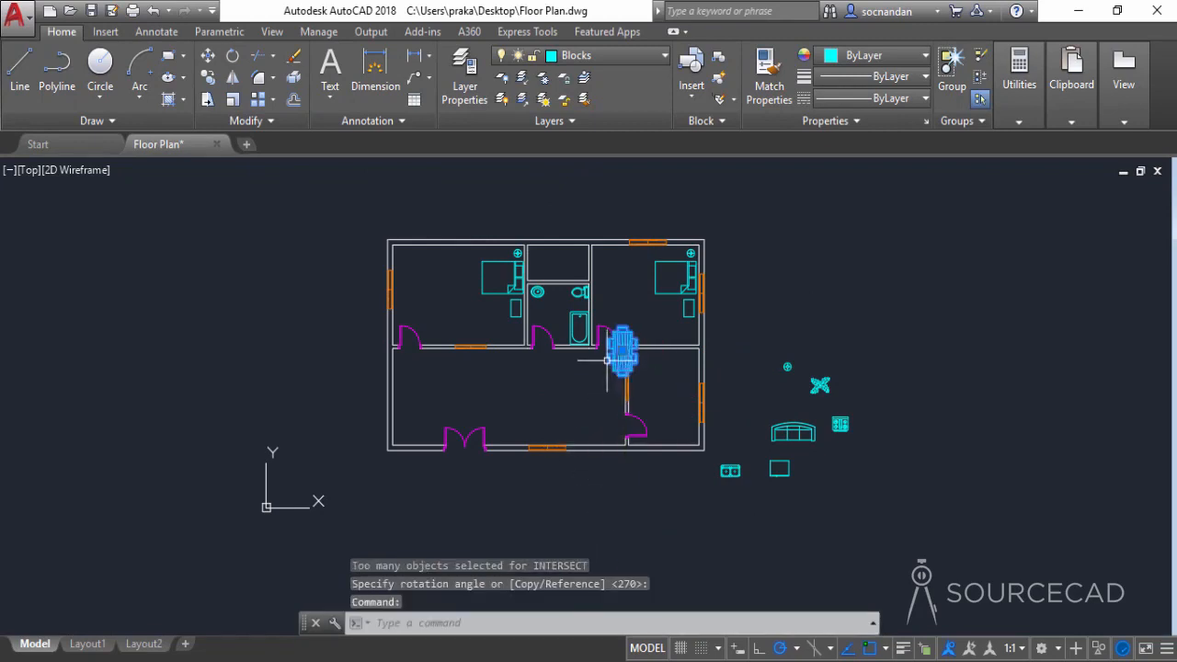
left_click(208, 55)
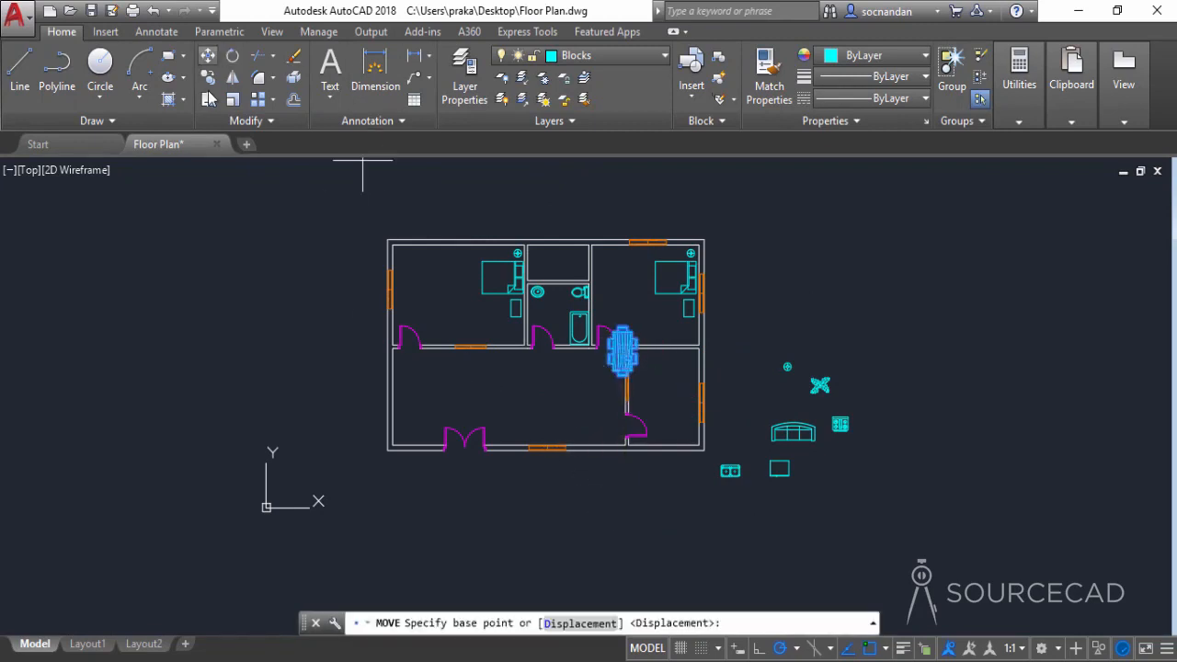
left_click(580, 399)
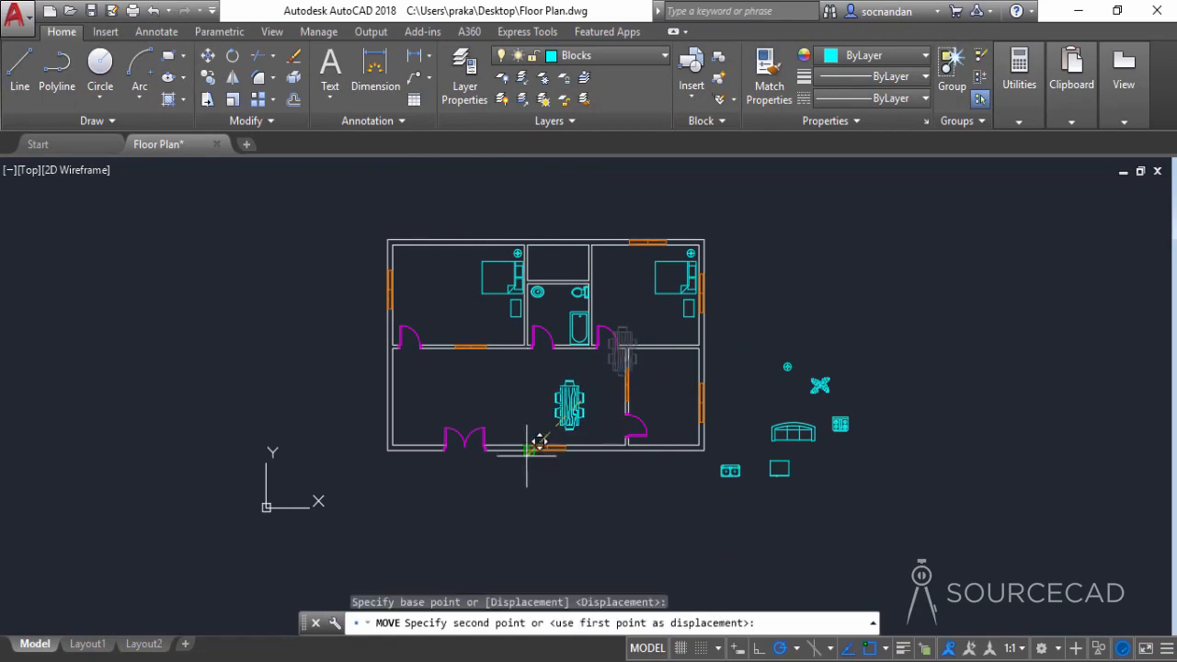
left_click(578, 401)
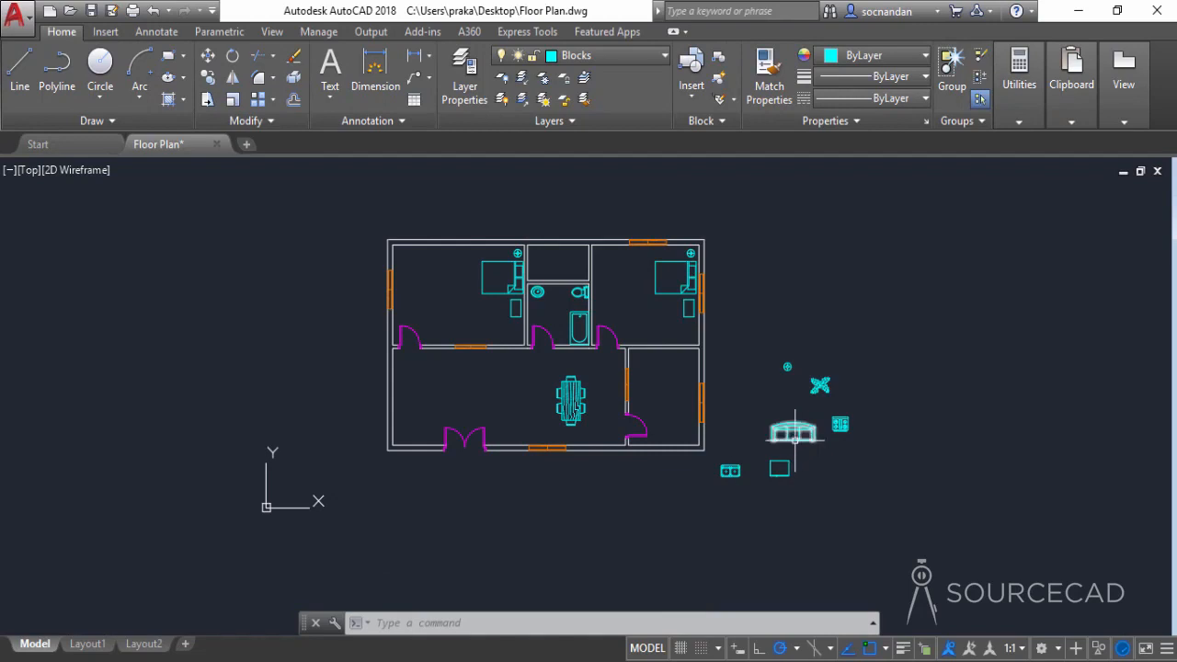
Move the sofa from right of the plan into the large lower room, just below the window in its upper wall
left_click(208, 57)
left_click(772, 426)
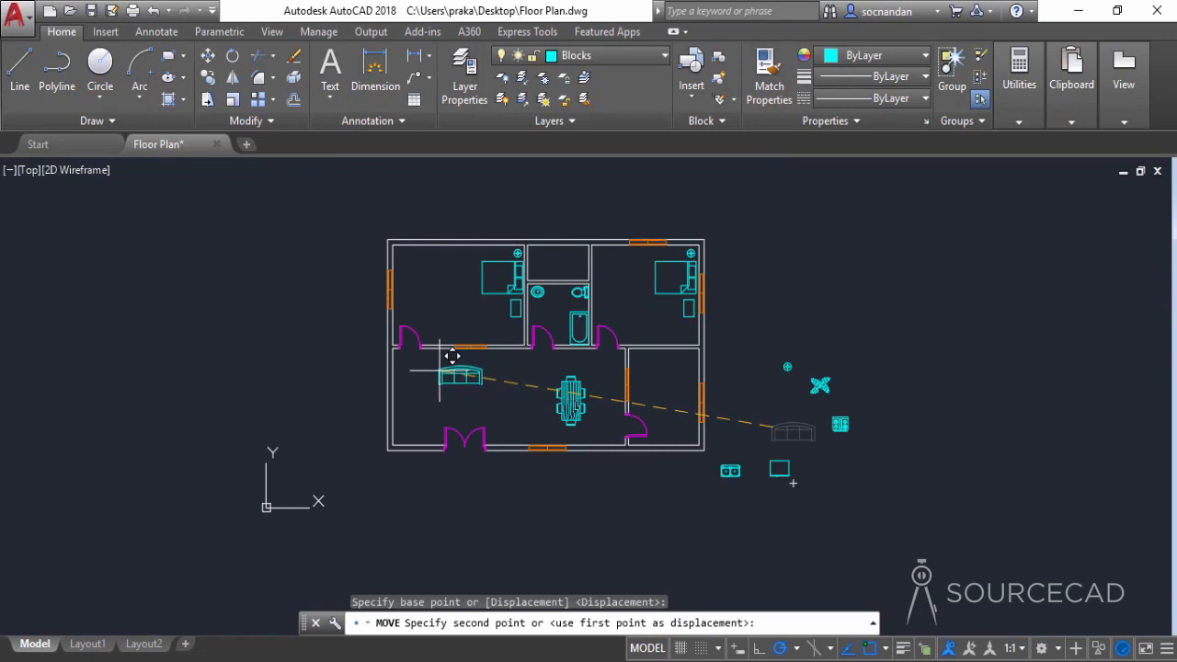
left_click(443, 364)
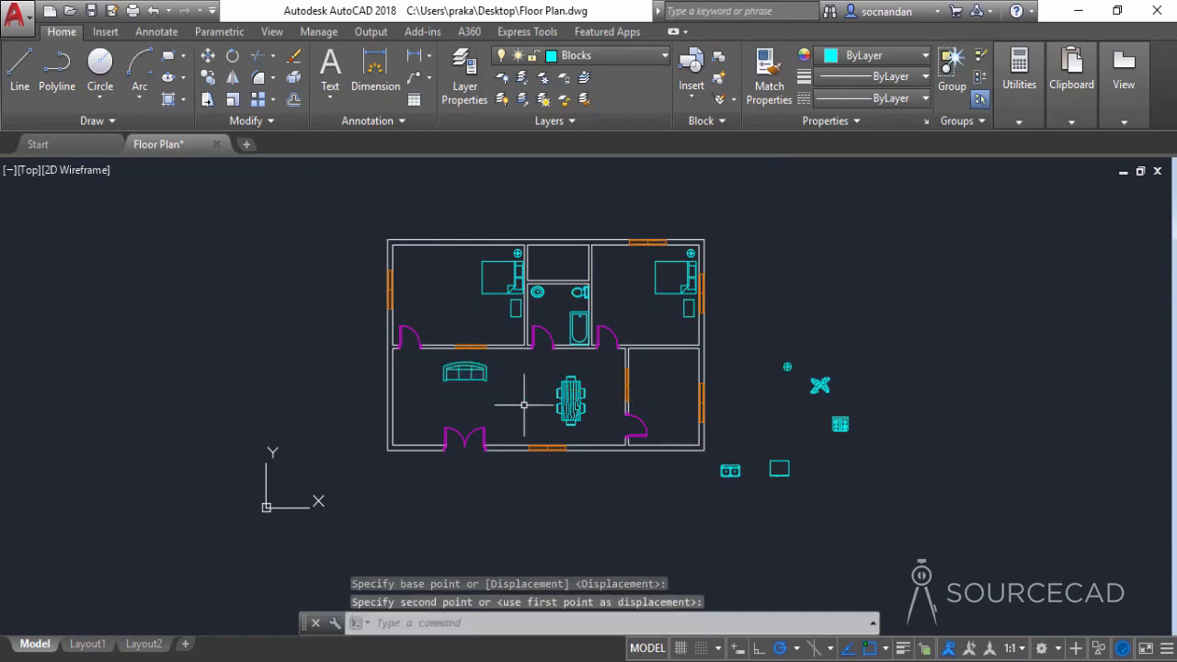
Copy the sofa to a spot diagonally below and right of the original, beside the dining table, and select the copy
left_click(465, 372)
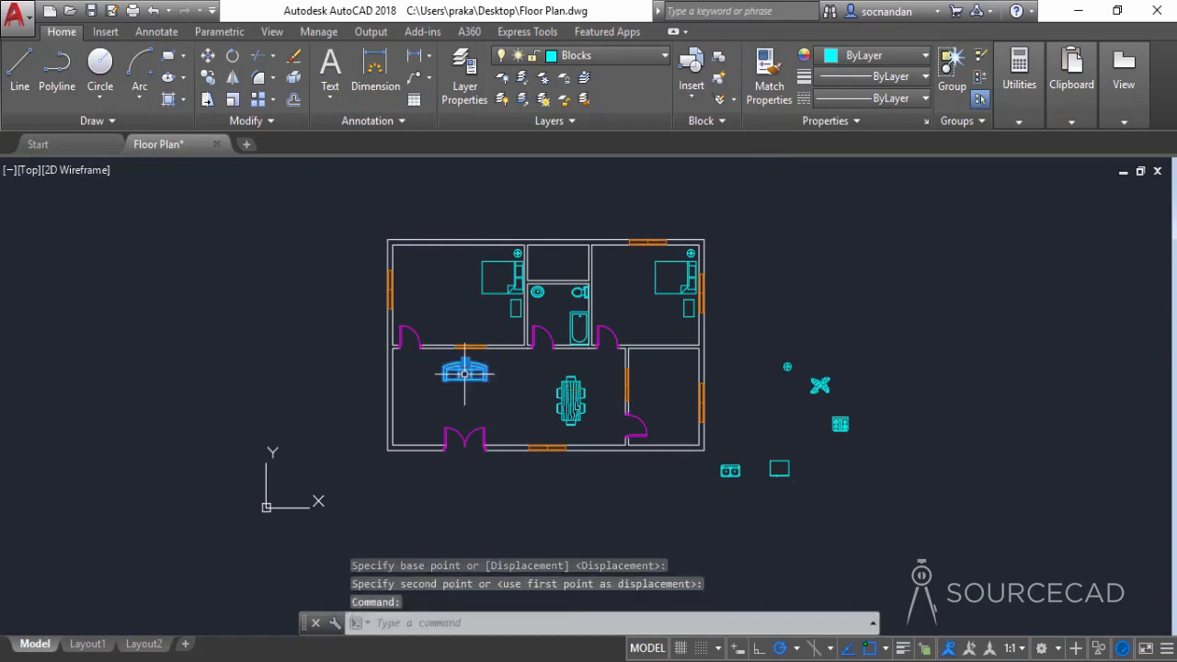
left_click(209, 80)
left_click(485, 380)
right_click(541, 382)
left_click(580, 389)
left_click(522, 402)
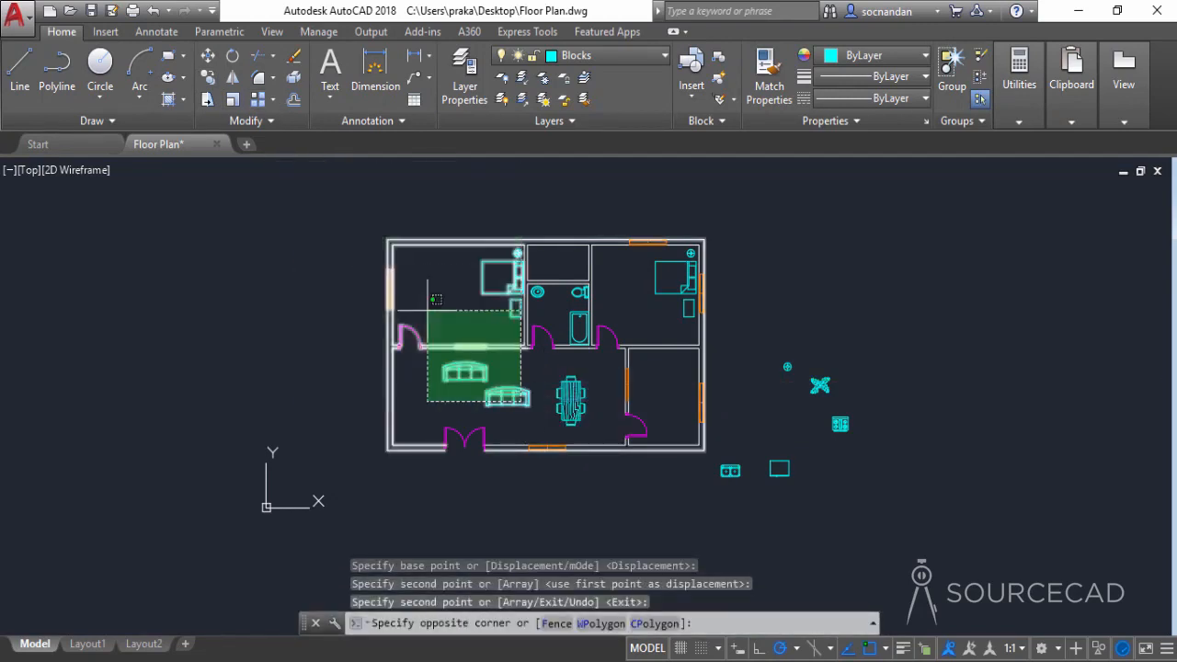
left_click(489, 373)
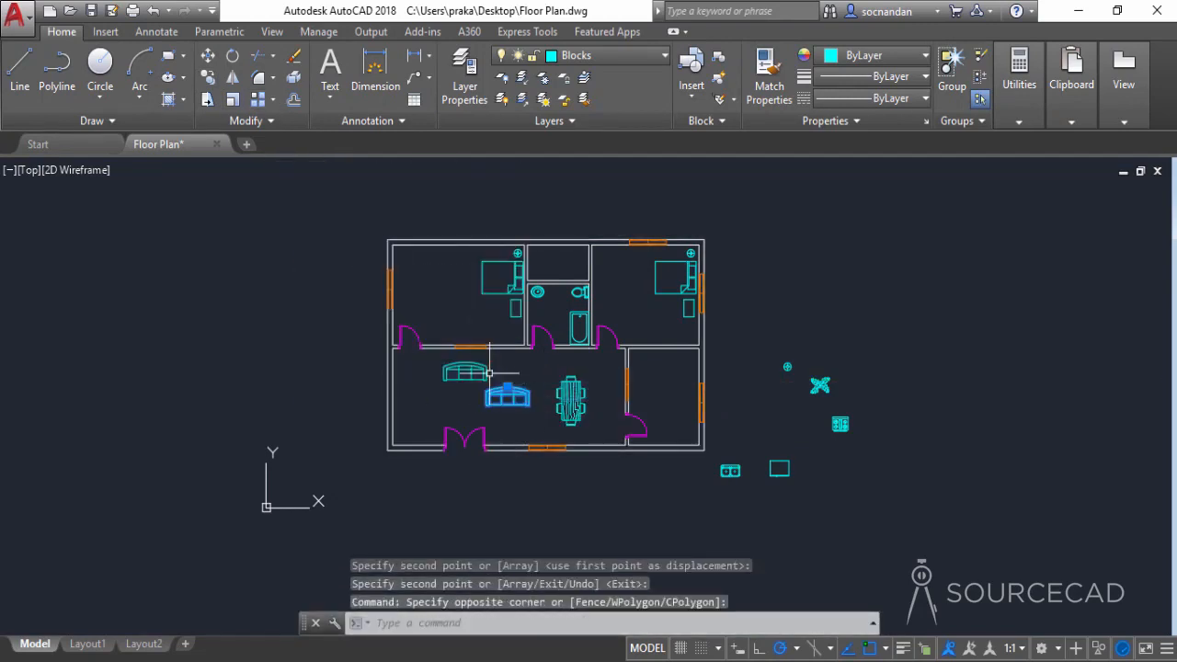
Rotate the copied sofa a quarter turn clockwise so its curved back faces the dining table
left_click(233, 56)
left_click(507, 400)
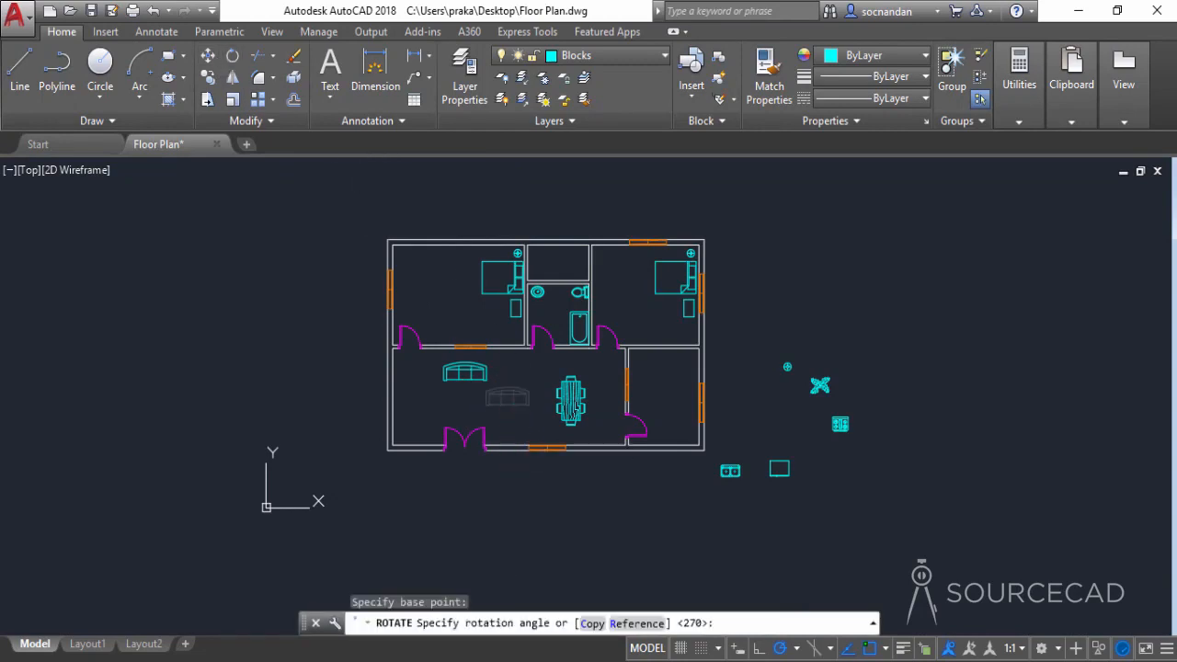
left_click(537, 425)
Move the upright sofa slightly left, away from the dining table and nearer the first sofa
scroll(537, 419, "up", 5)
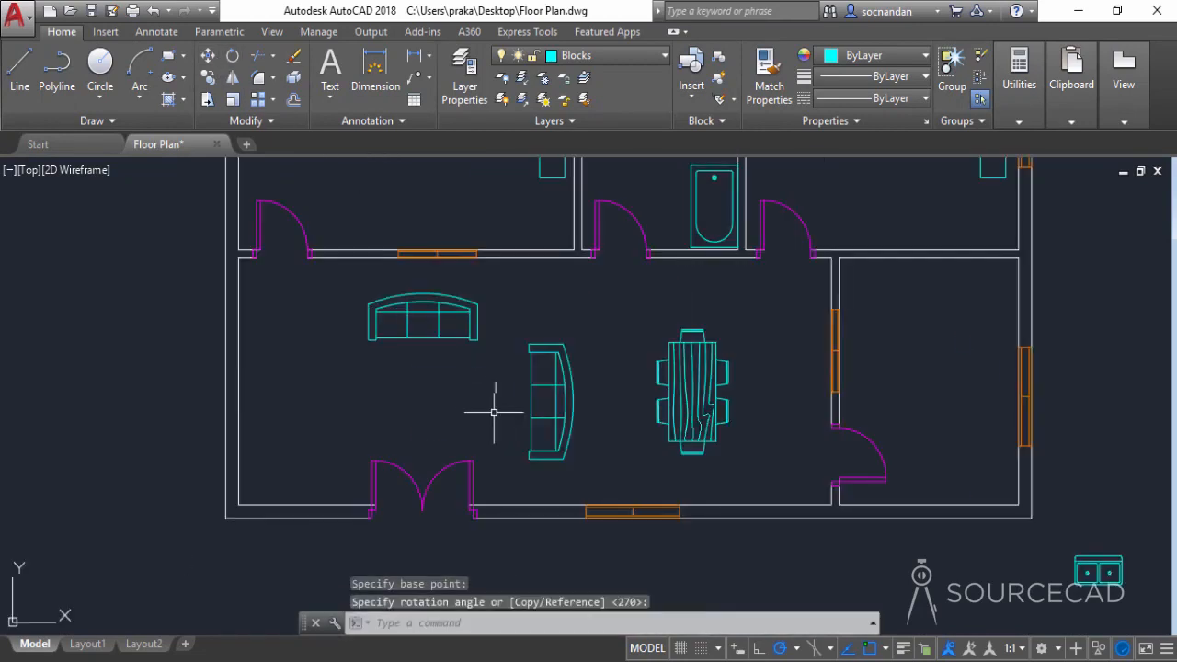
left_click(598, 375)
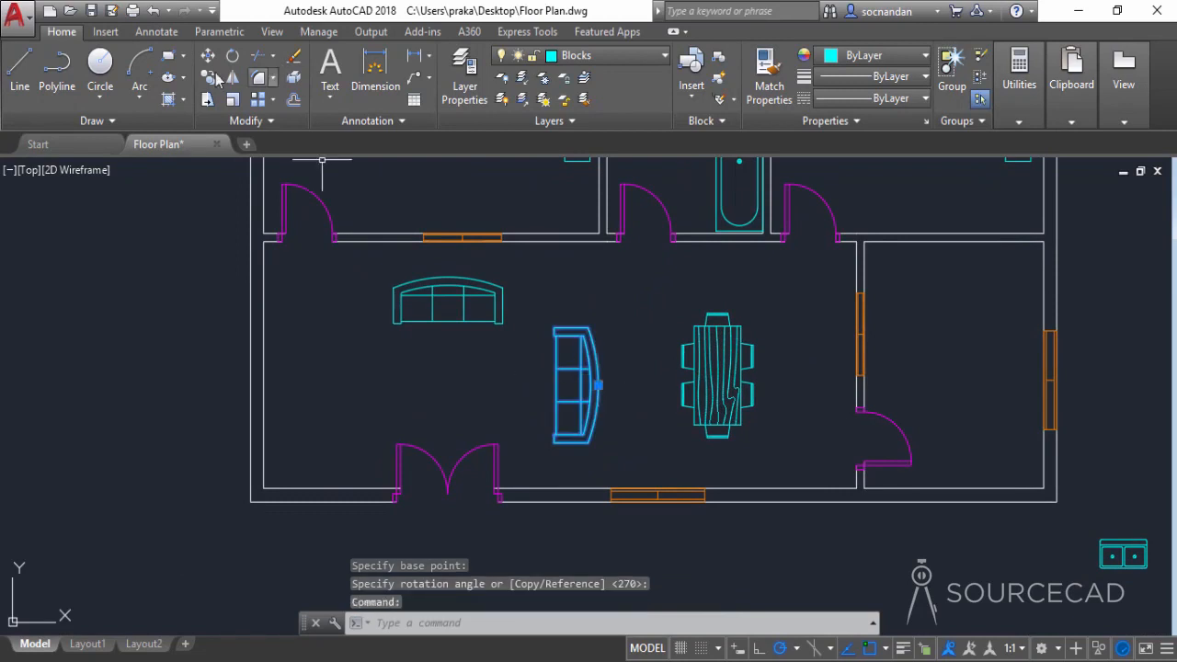
type("m")
key("Return")
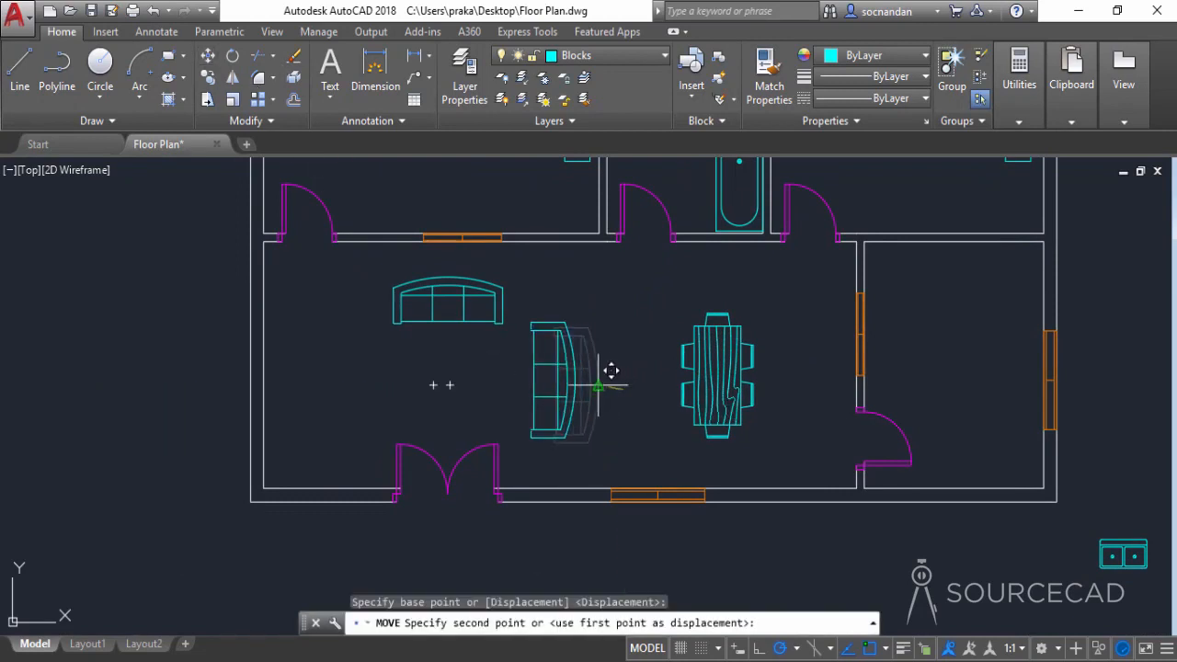
left_click(598, 387)
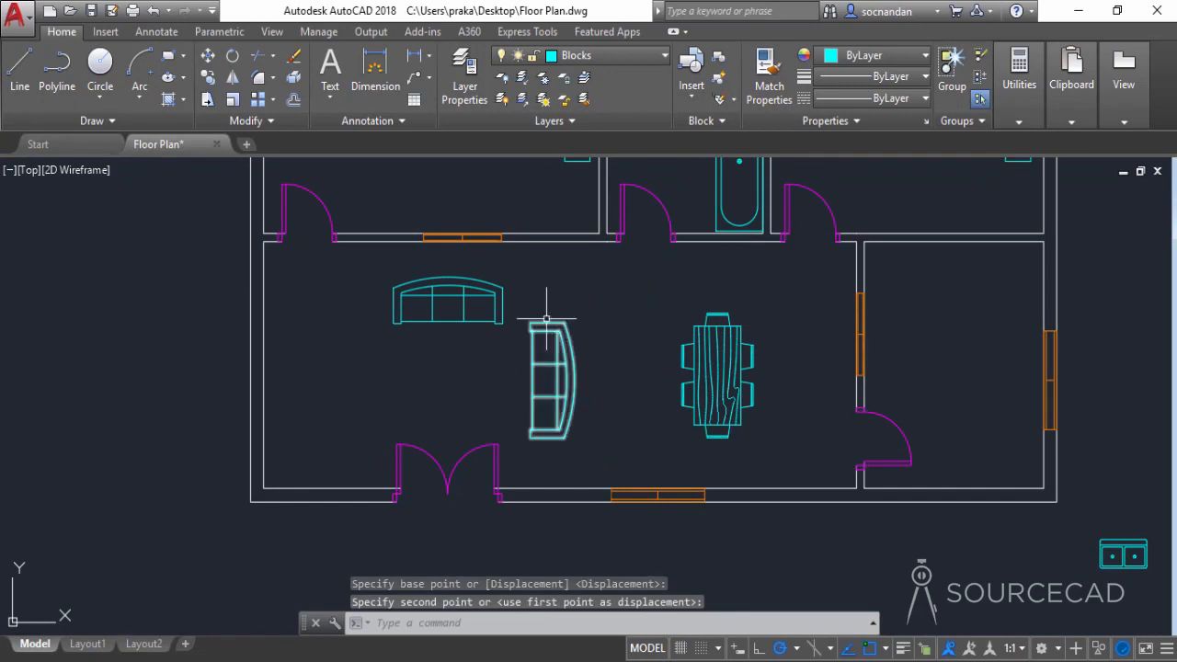
Move both sofas together slightly up and to the right, bringing the horizontal one closer to the upper window
left_click(608, 368)
left_click(465, 290)
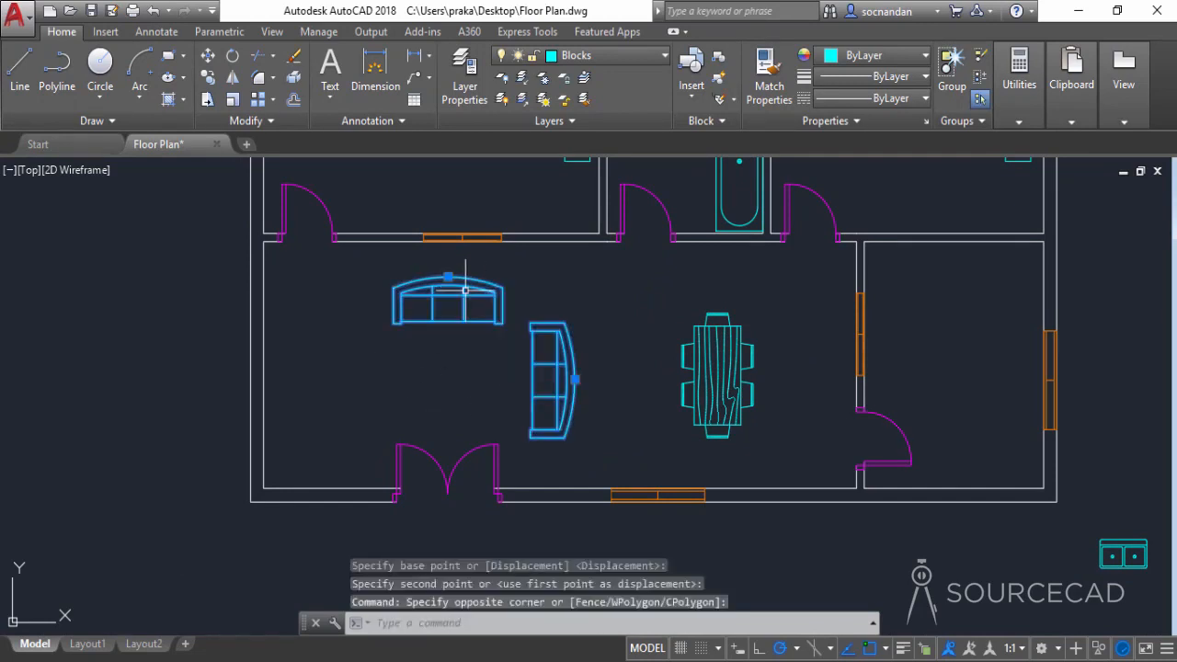
left_click(208, 56)
left_click(160, 395)
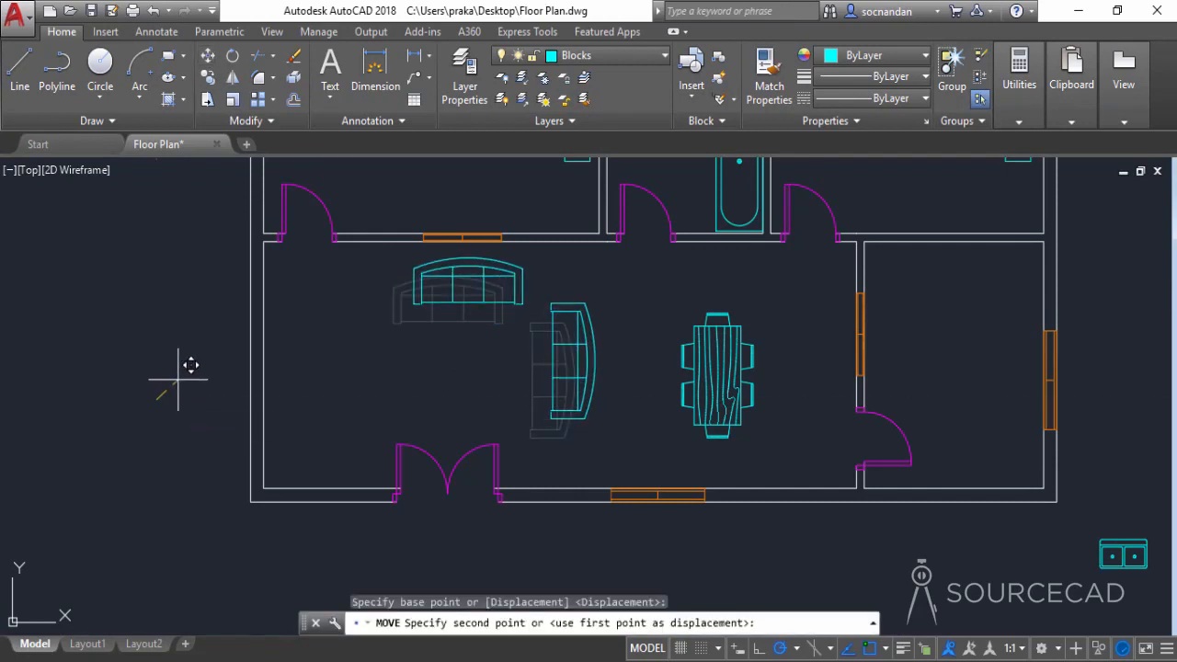
left_click(179, 377)
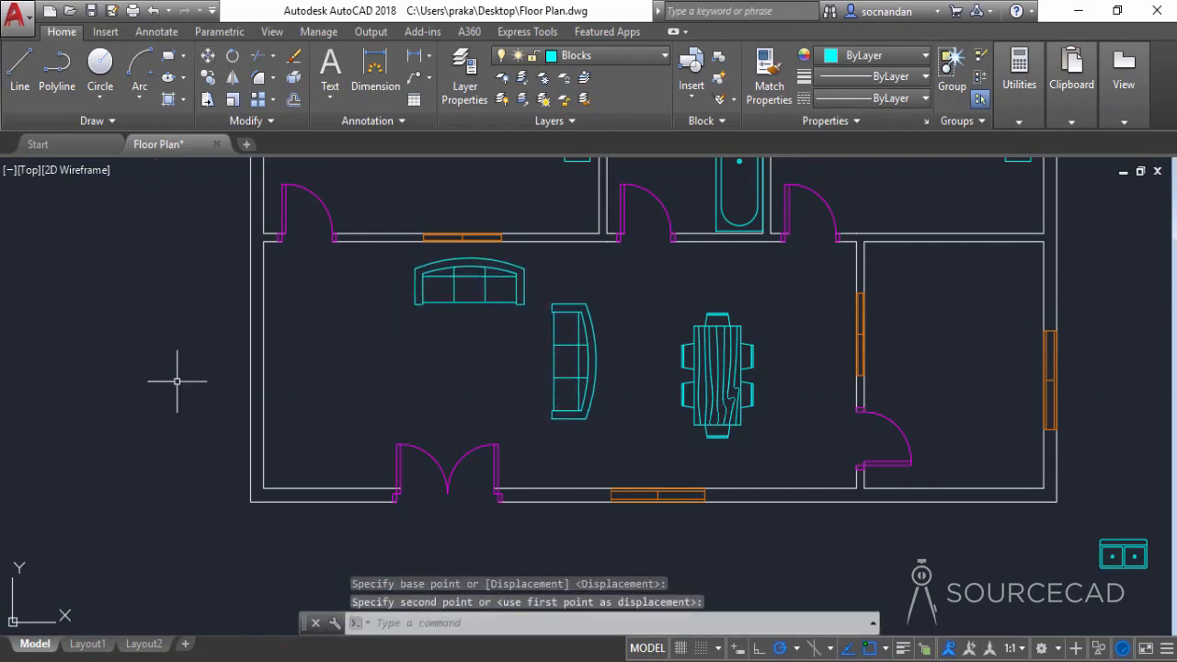
Move only the upright sofa slightly left and down, setting it just below the right end of the horizontal sofa
left_click(600, 354)
left_click(208, 56)
left_click(413, 374)
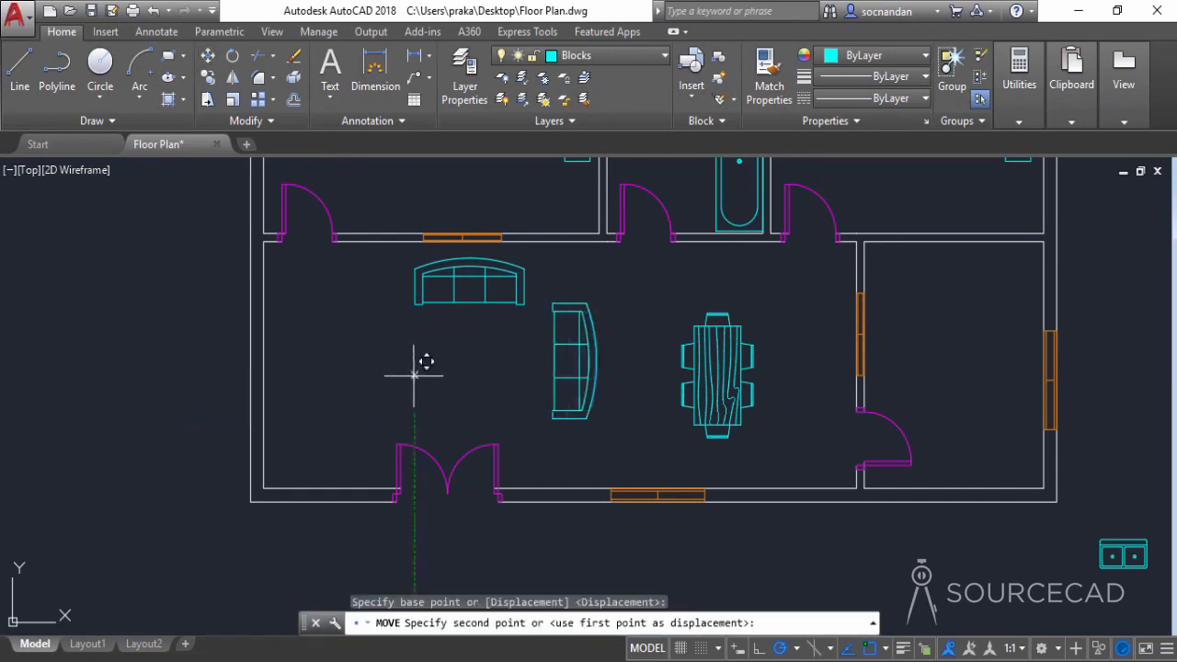
left_click(391, 384)
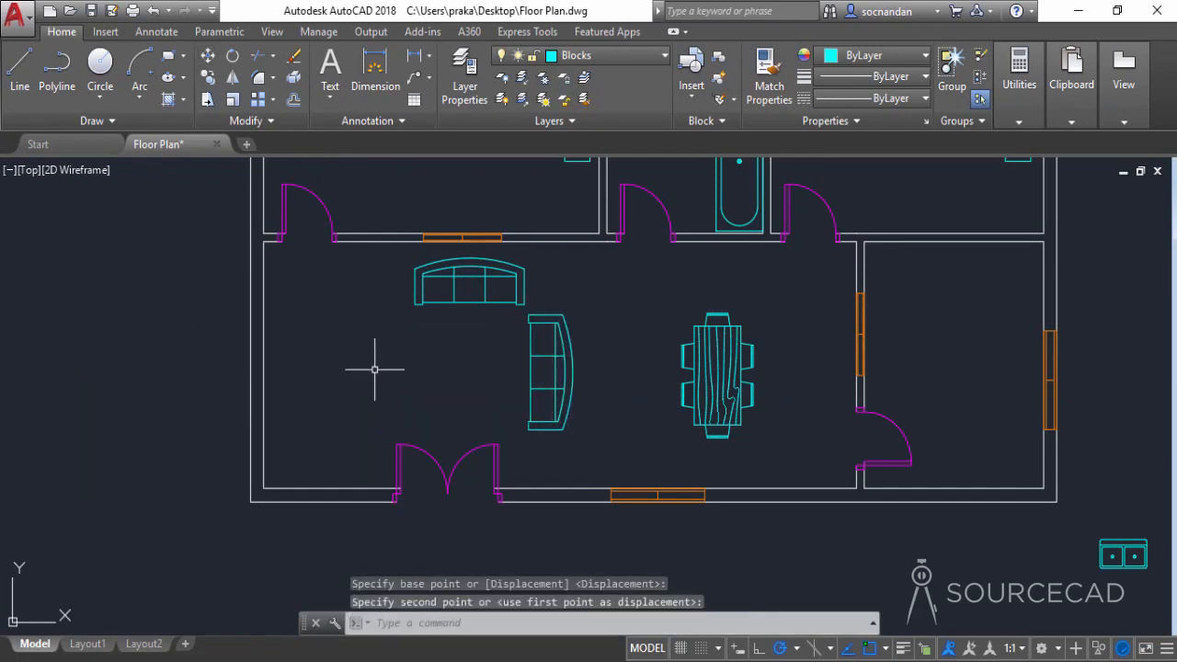
Draw an upright rectangle as a coffee table below the horizontal sofa and left of the upright sofa
left_click(168, 56)
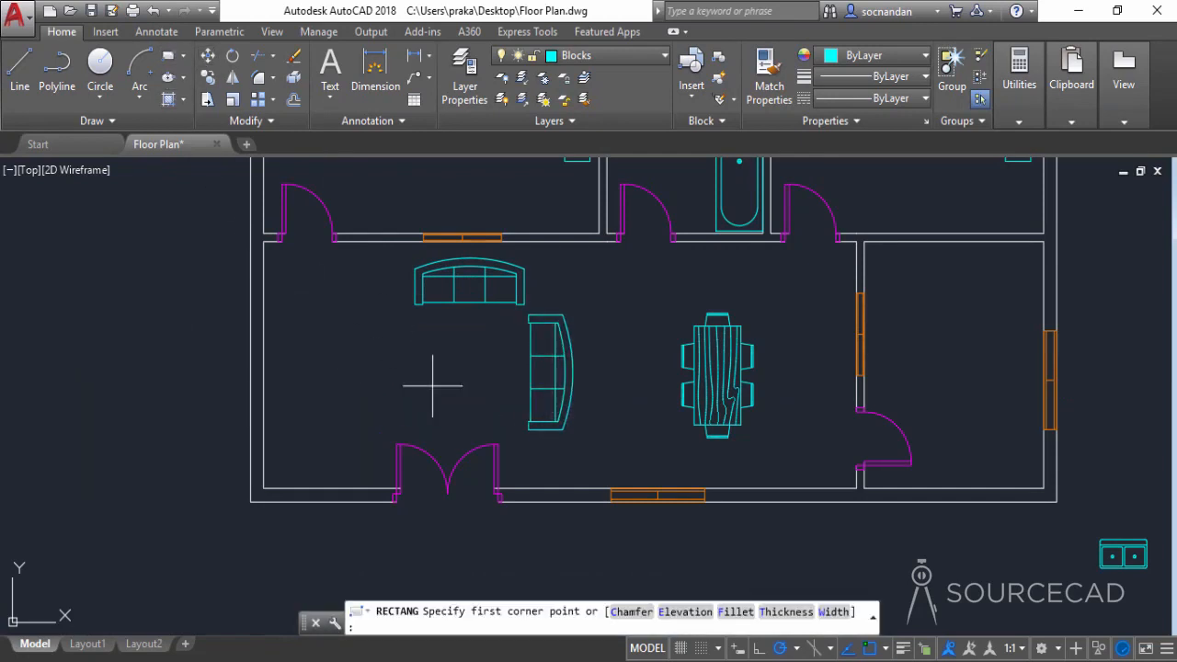
left_click(440, 326)
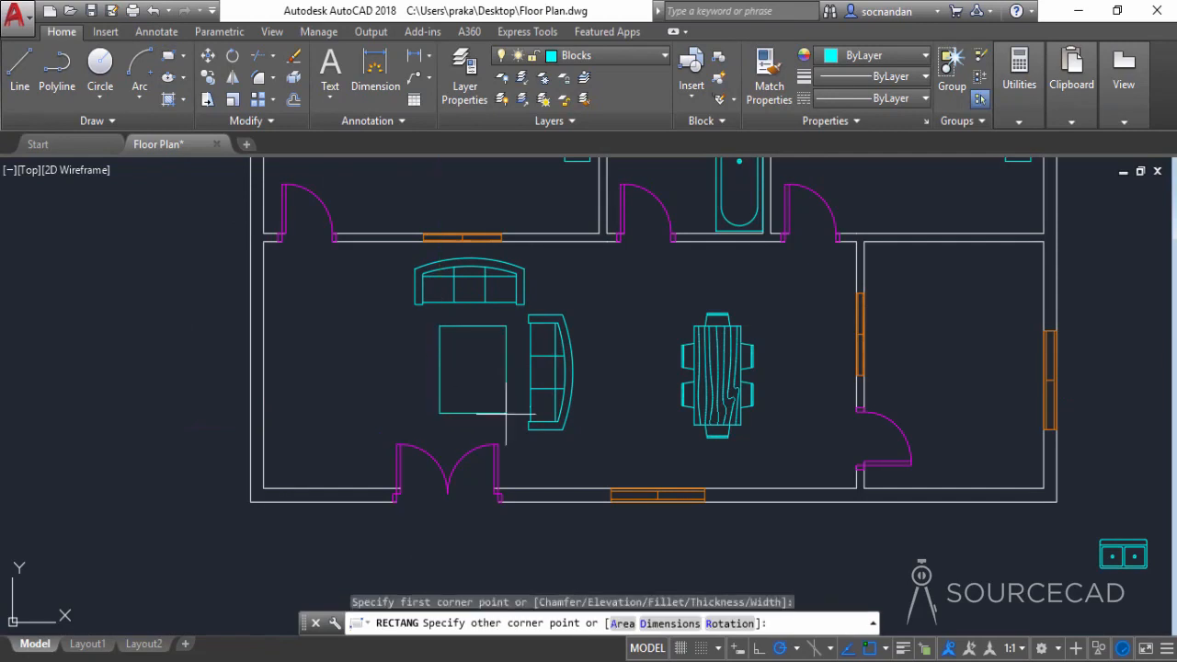
left_click(499, 411)
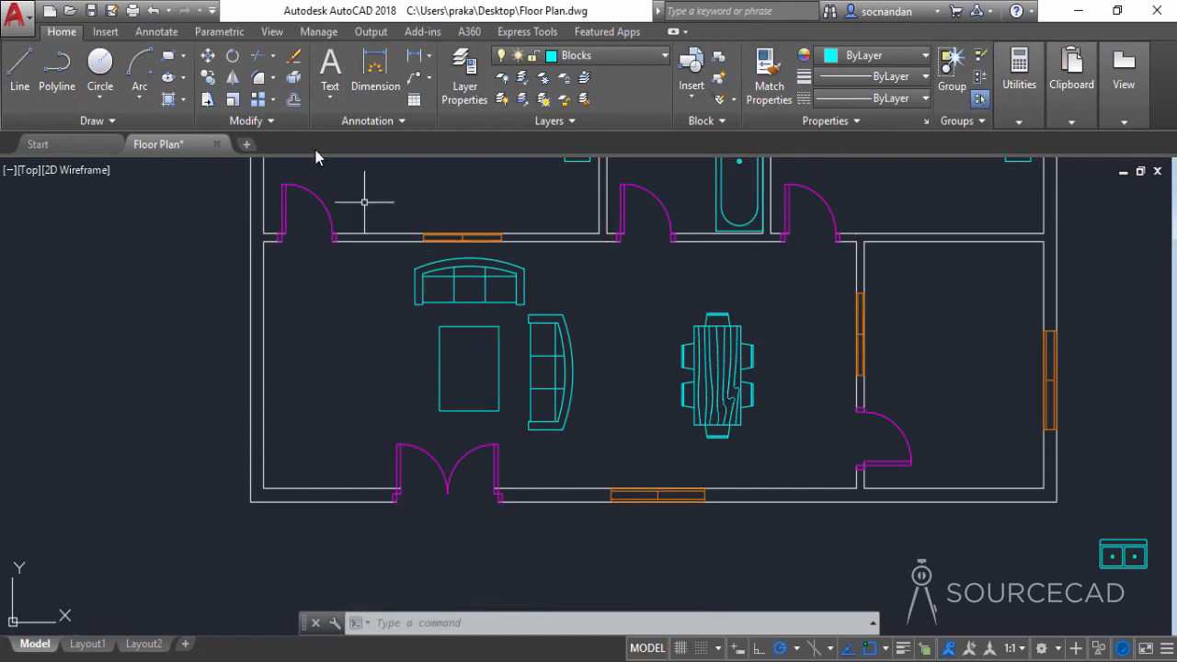
Fillet all corners of the coffee table rectangle as a polyline, picking two points for a radius of about 6 inches
left_click(259, 80)
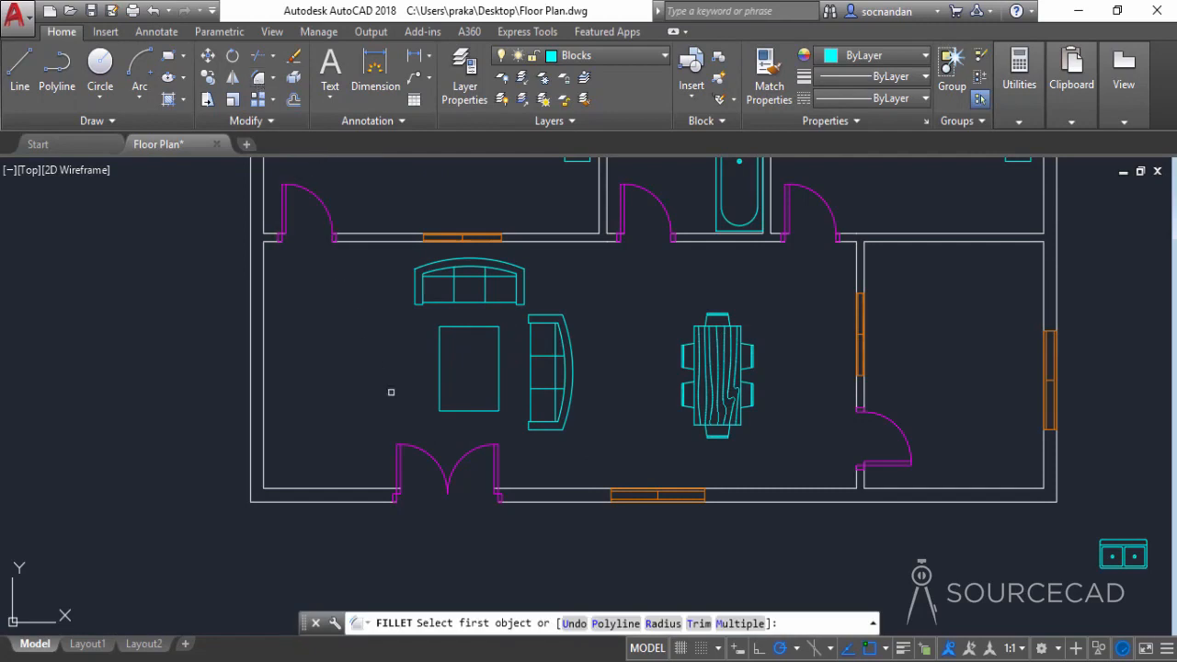
left_click(662, 623)
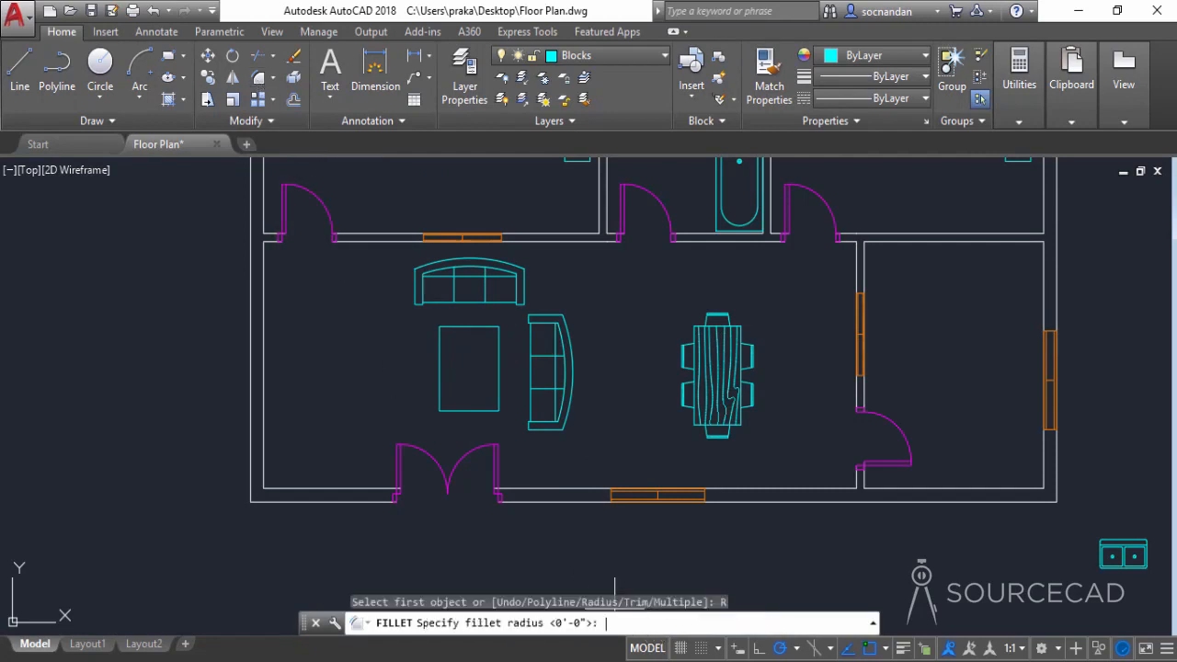
scroll(464, 333, "up", 4)
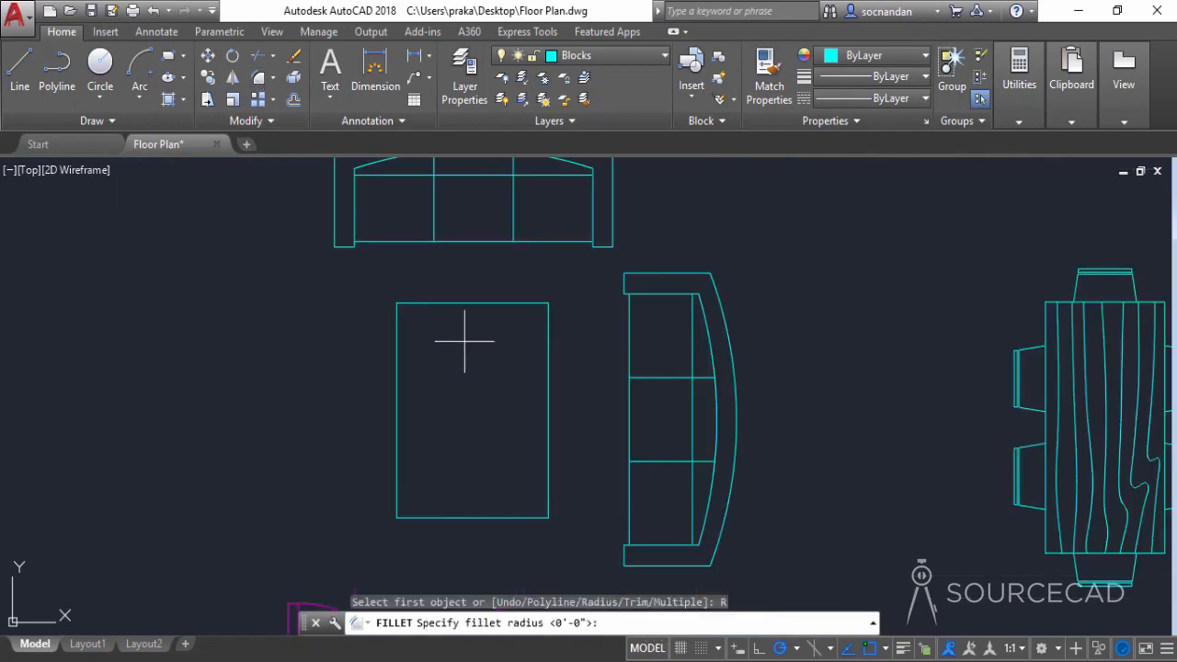
left_click(449, 337)
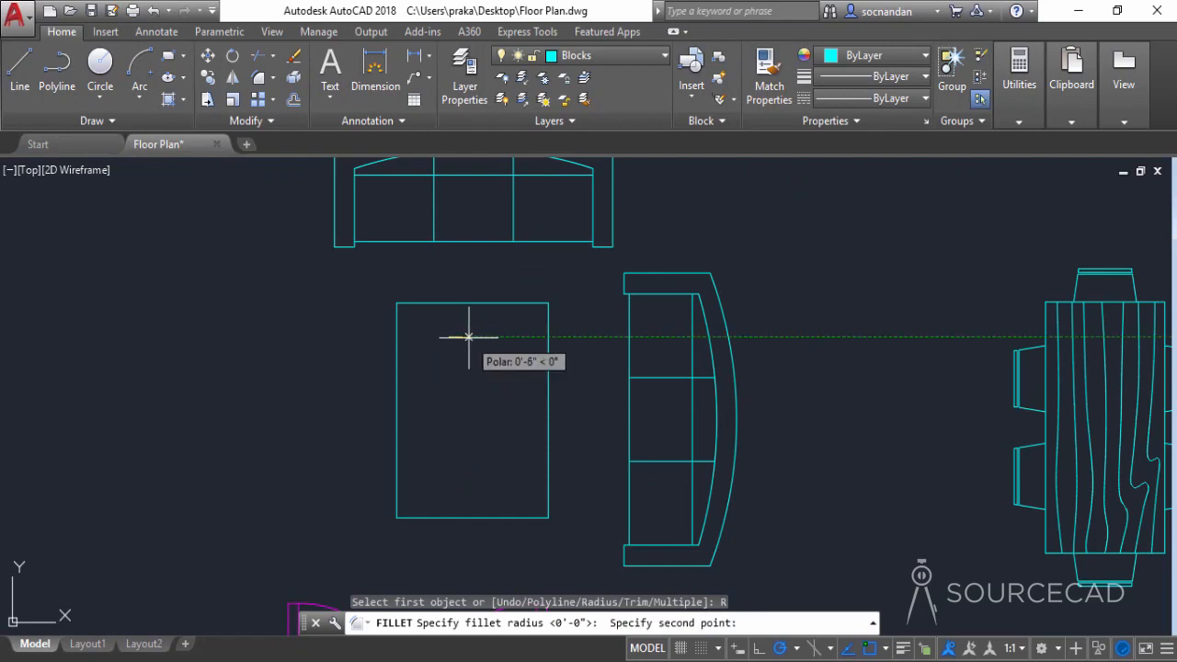
left_click(465, 331)
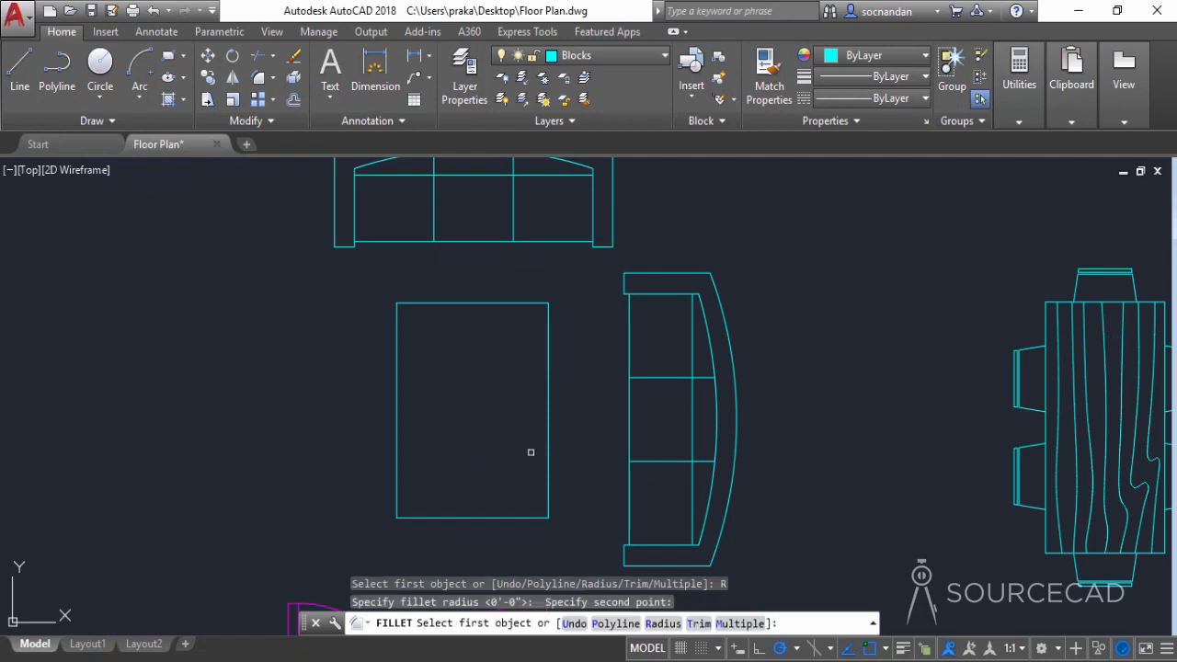
left_click(616, 624)
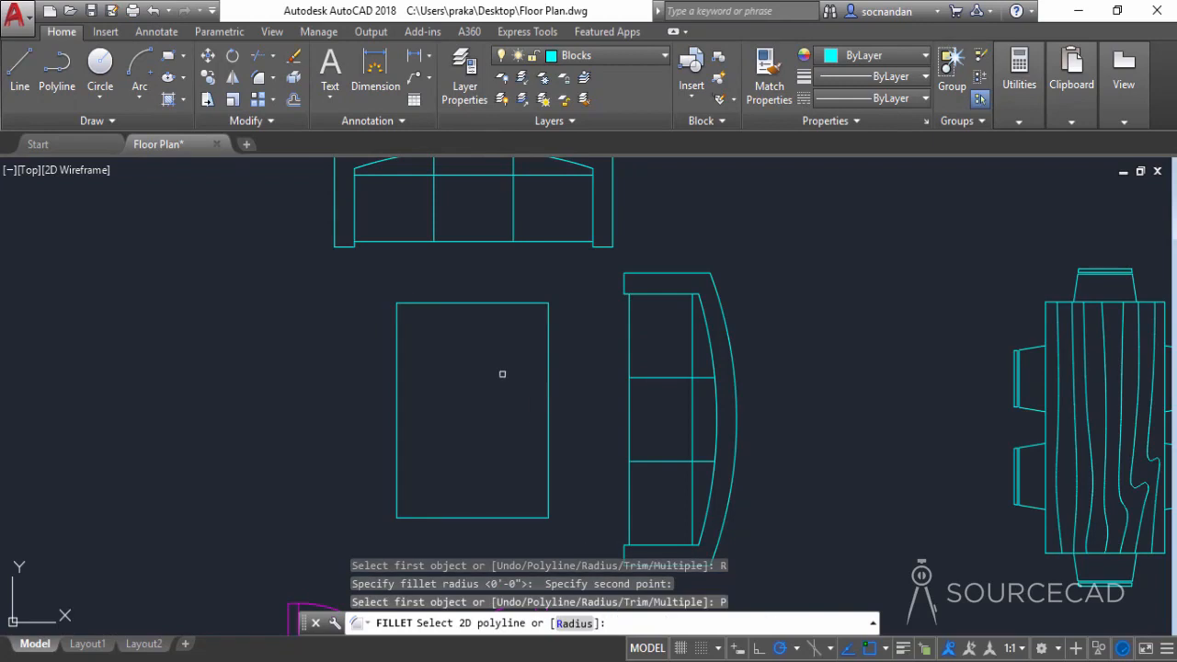
left_click(505, 304)
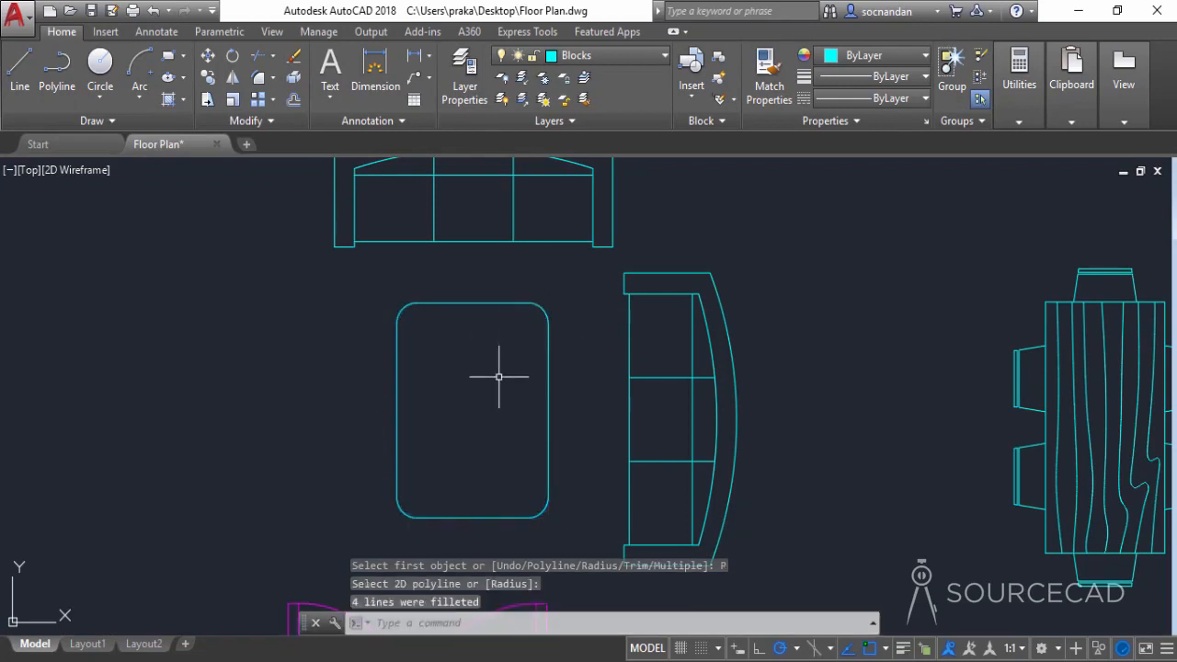
Draw a narrow upright rectangle against the left wall of the living area, facing the coffee table and upright sofa
scroll(498, 377, "down", 5)
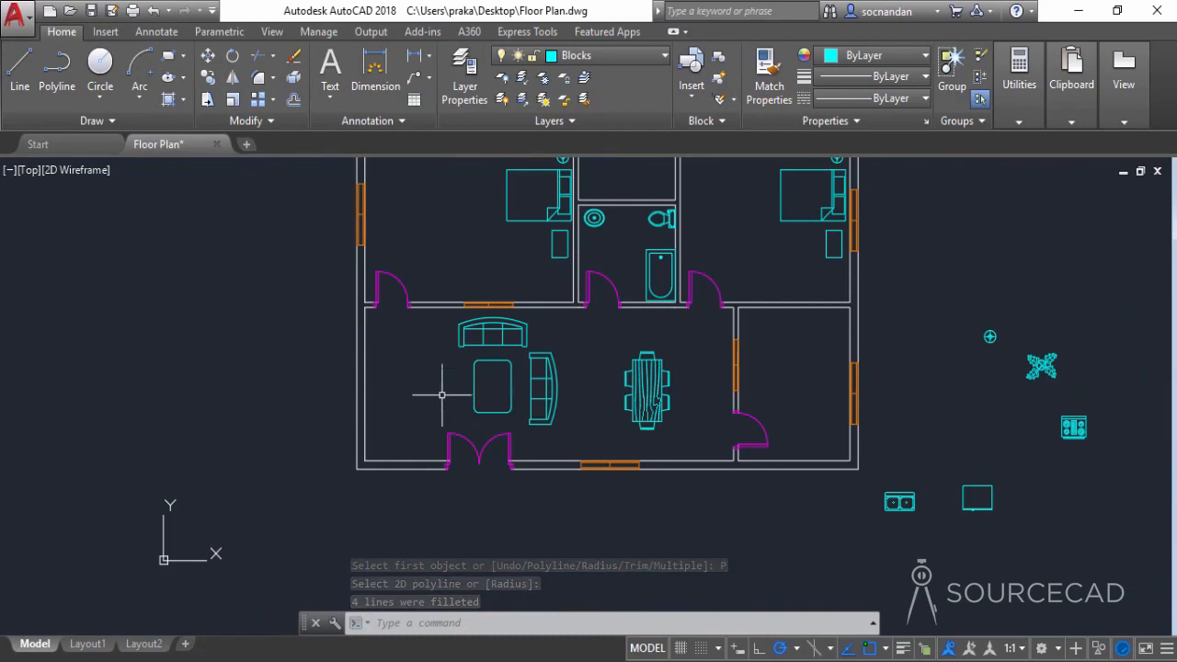
middle_click_drag(453, 396, 484, 395)
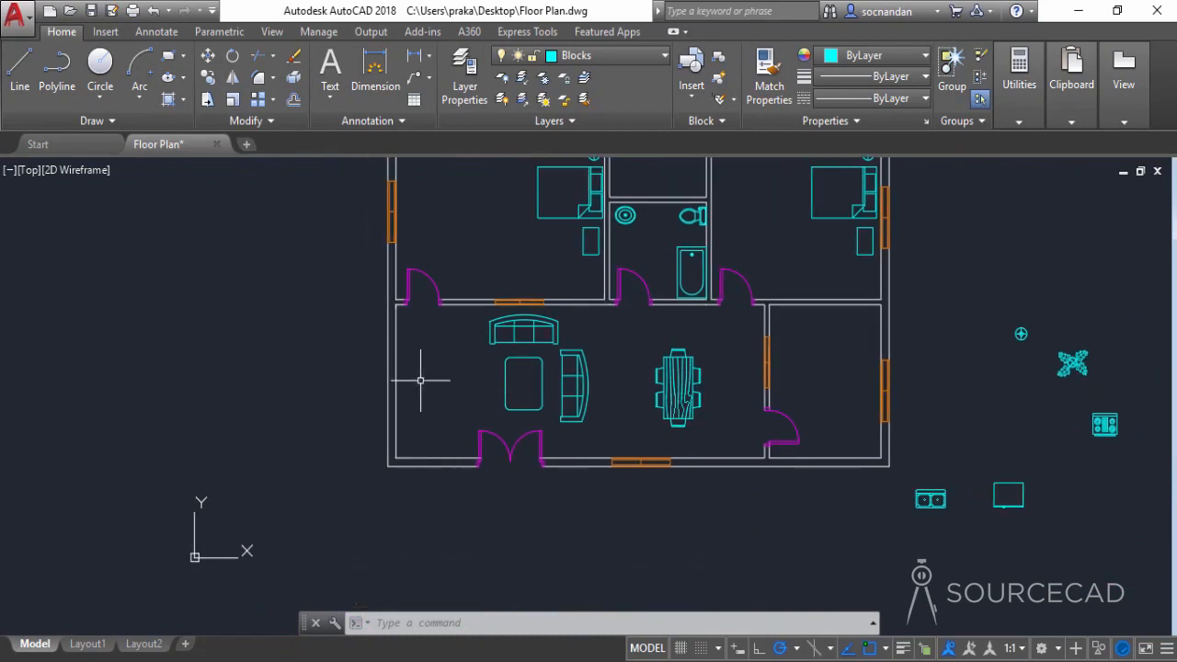
left_click(168, 56)
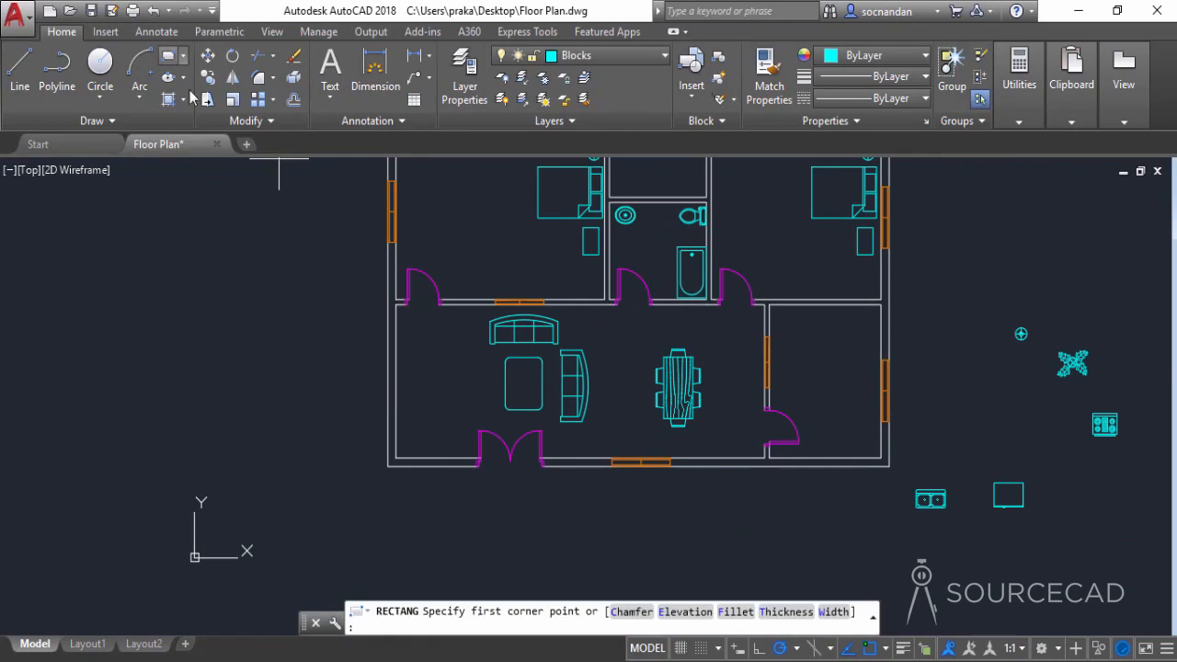
left_click(397, 344)
scroll(397, 423, "up", 2)
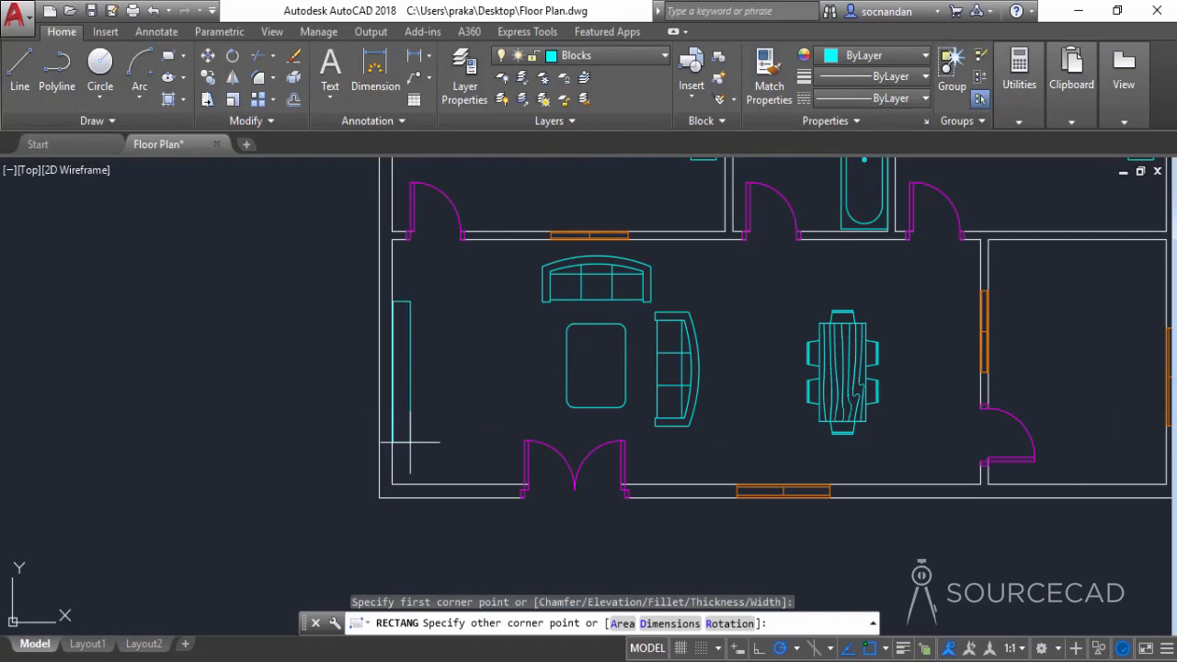
left_click(402, 434)
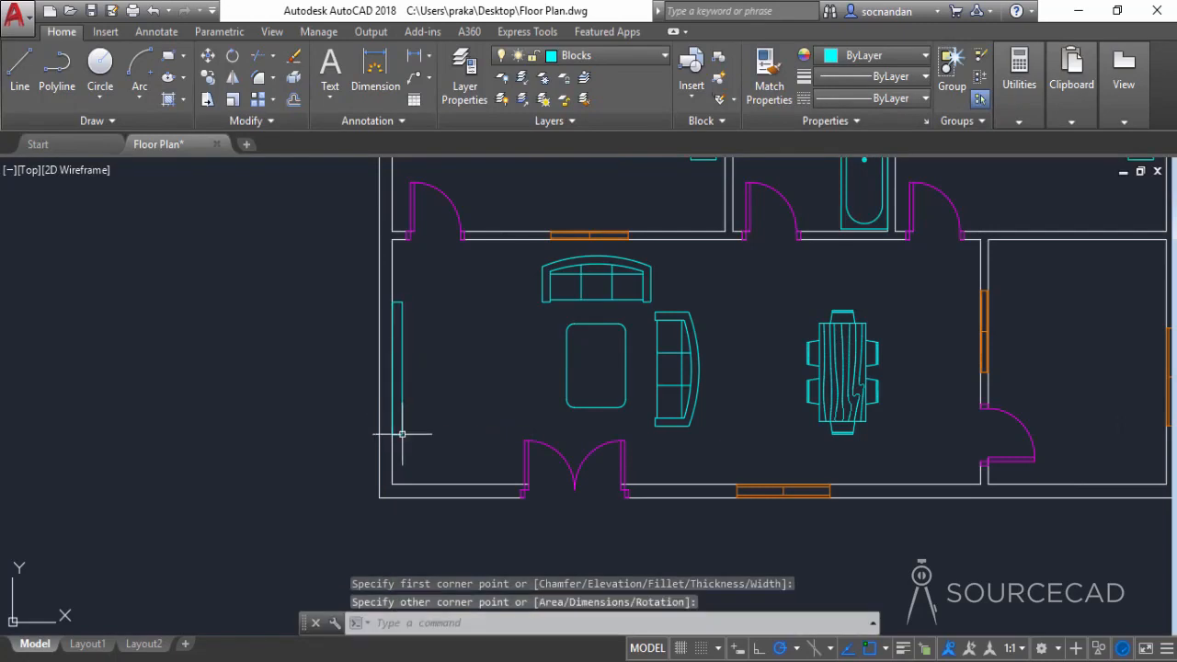
Move the plant block from right of the plan into the lower-left corner of the living area
scroll(470, 400, "down", 2)
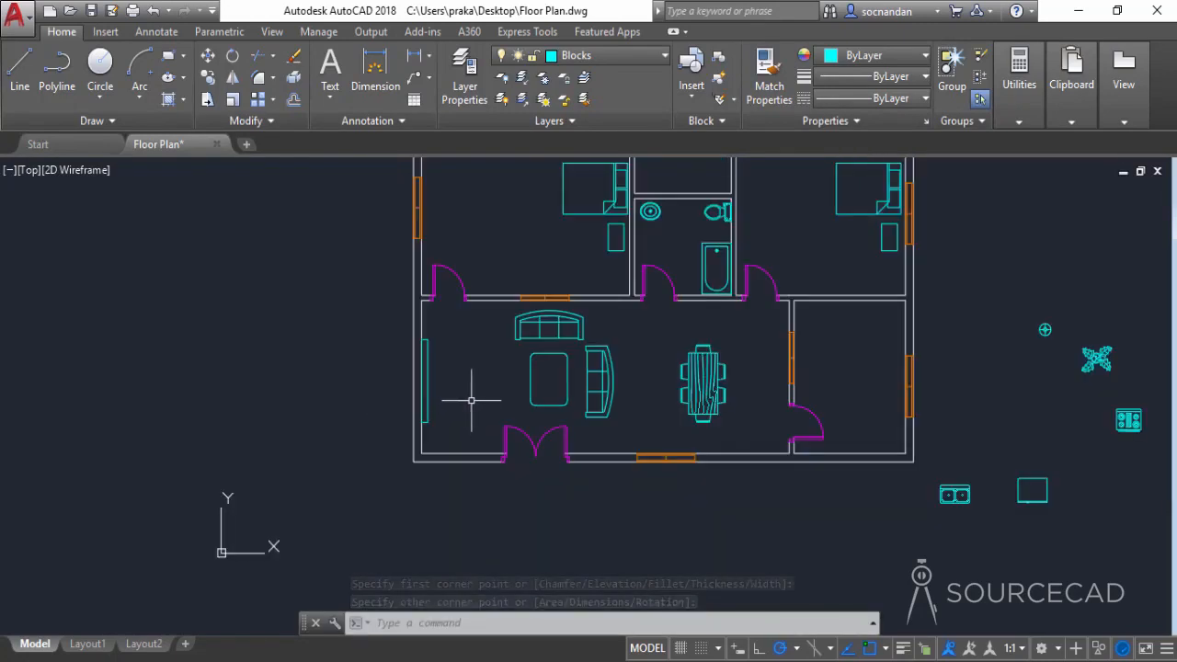
left_click(1093, 366)
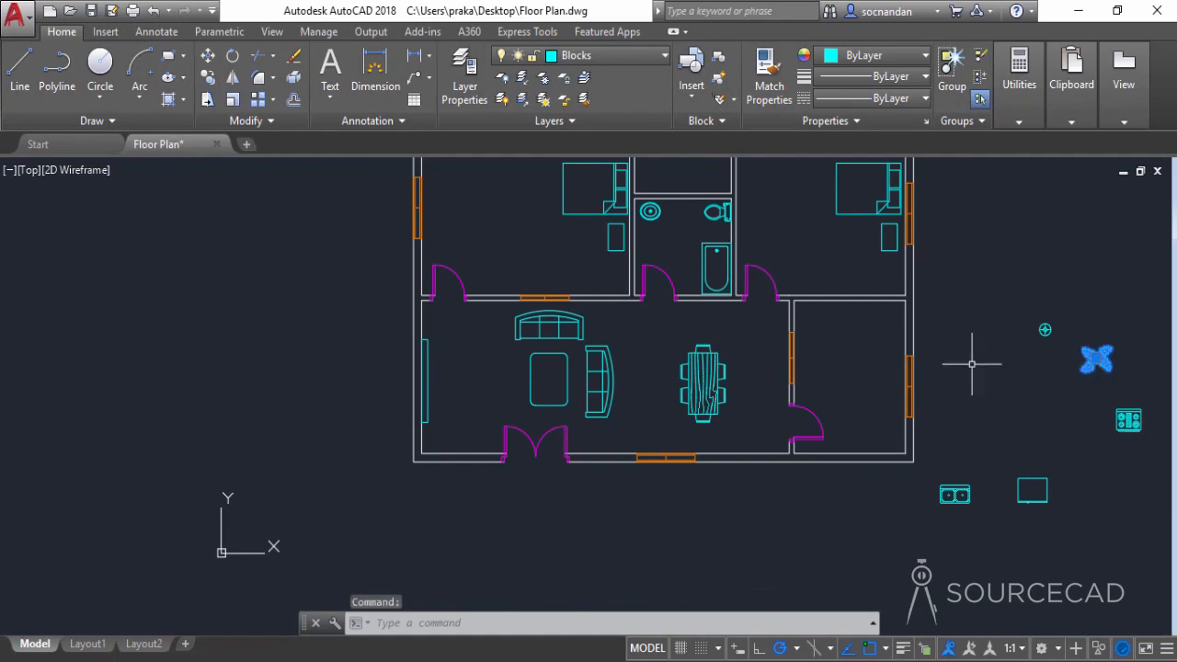
left_click(210, 57)
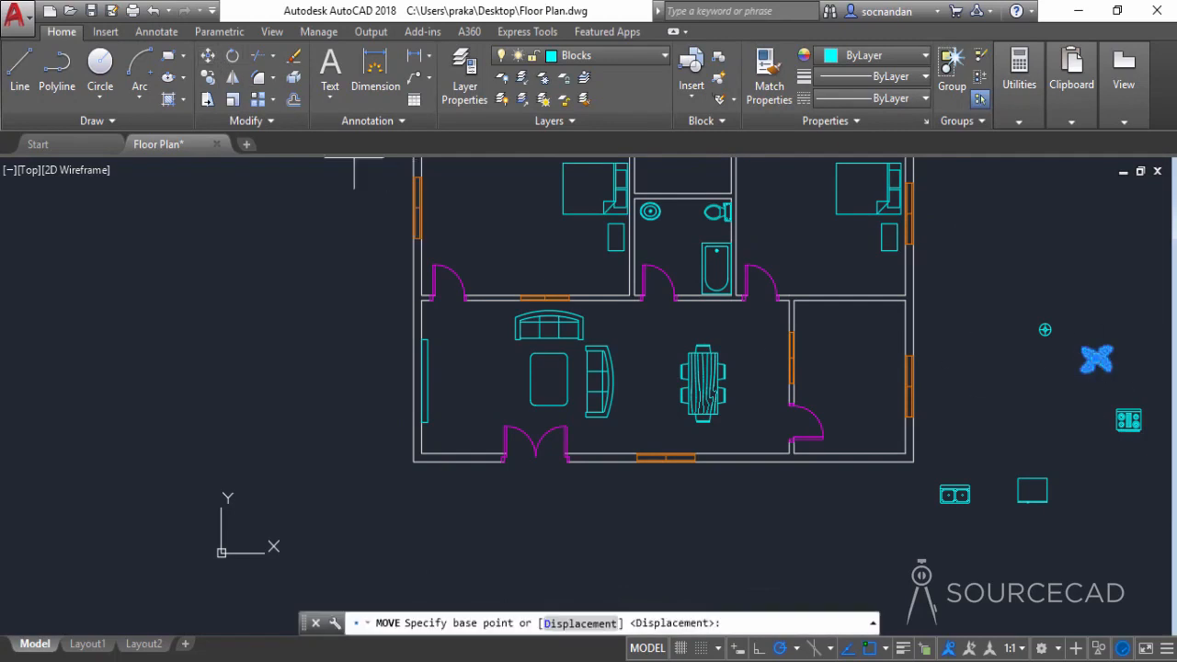
left_click(1089, 370)
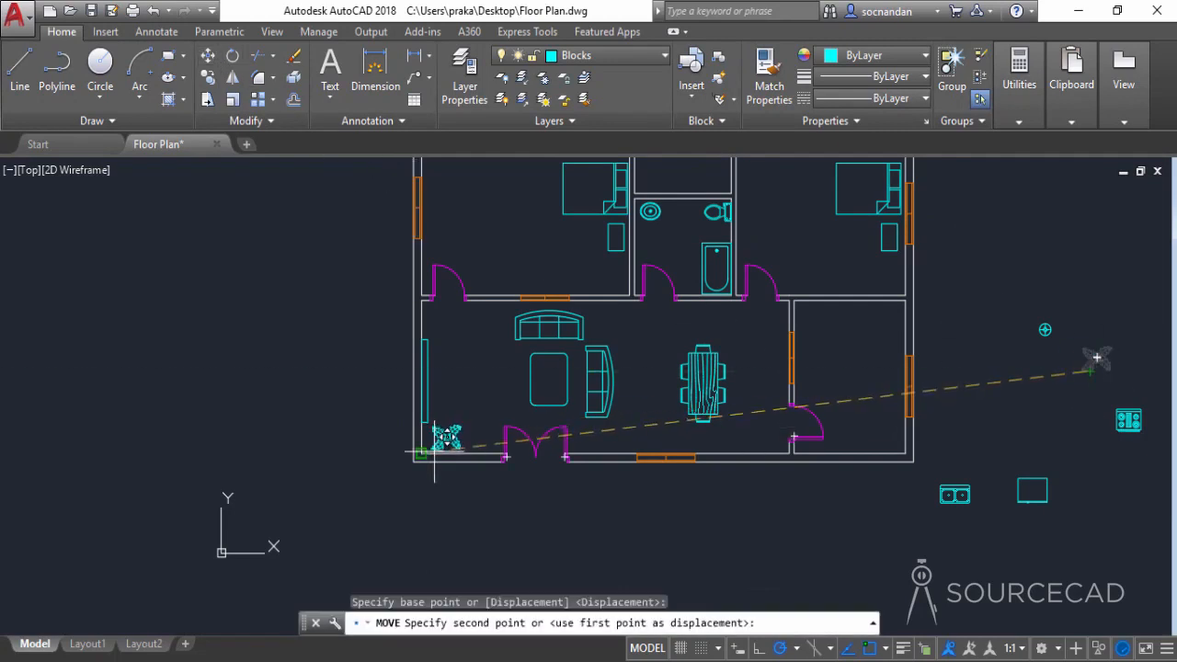
scroll(435, 452, "up", 3)
left_click(439, 441)
Copy the corner plant into the upper-left corner of each of the two bedrooms
scroll(550, 414, "down", 5)
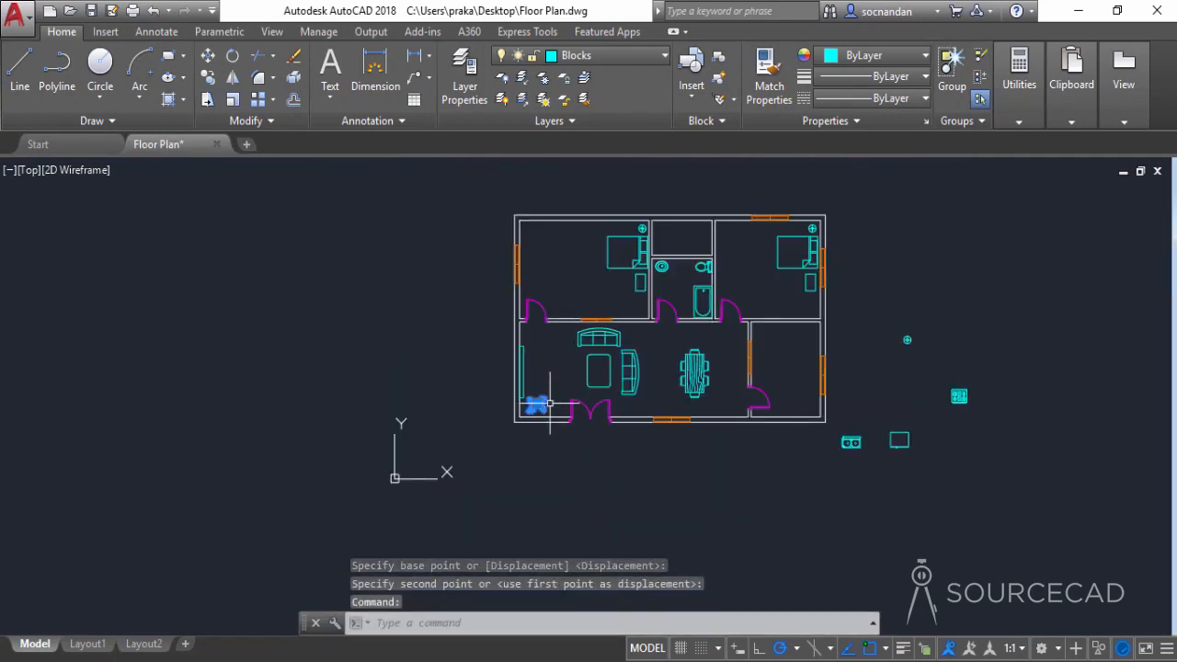
left_click(208, 79)
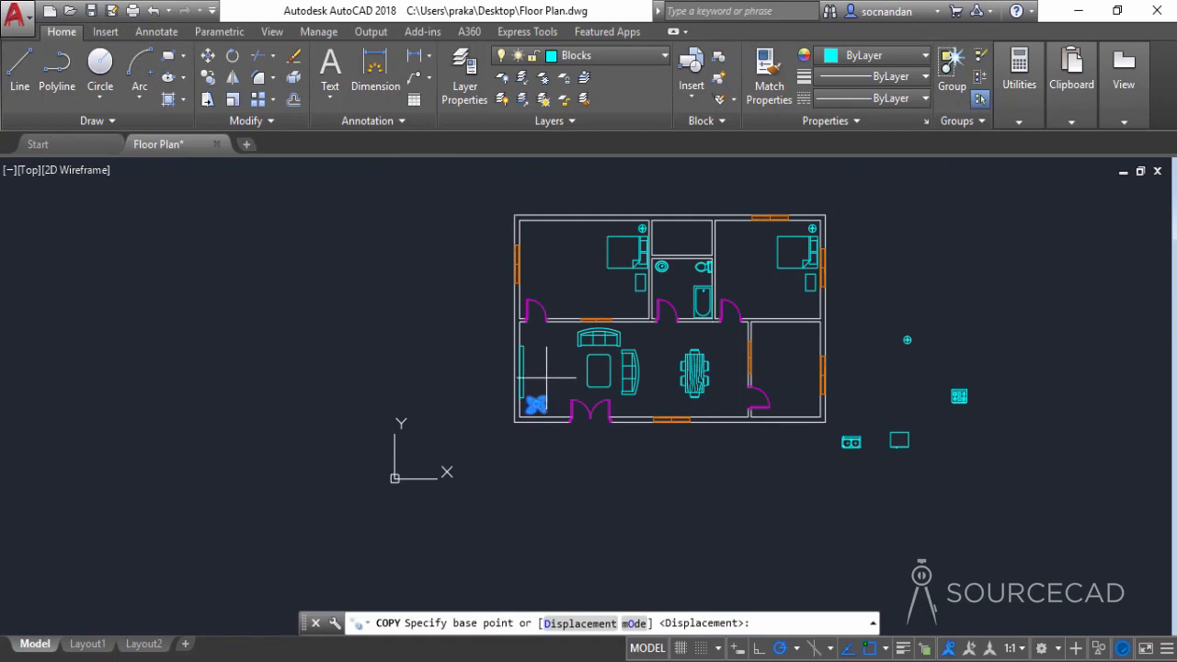
left_click(546, 377)
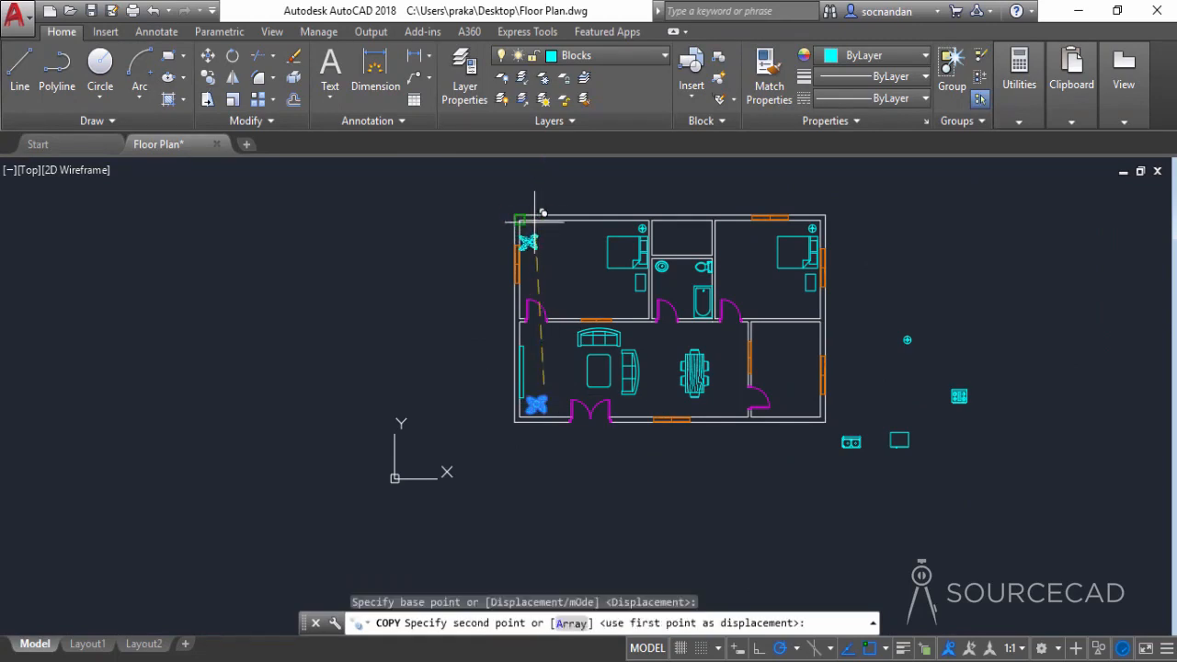
scroll(534, 219, "up", 10)
left_click(575, 207)
scroll(576, 207, "down", 8)
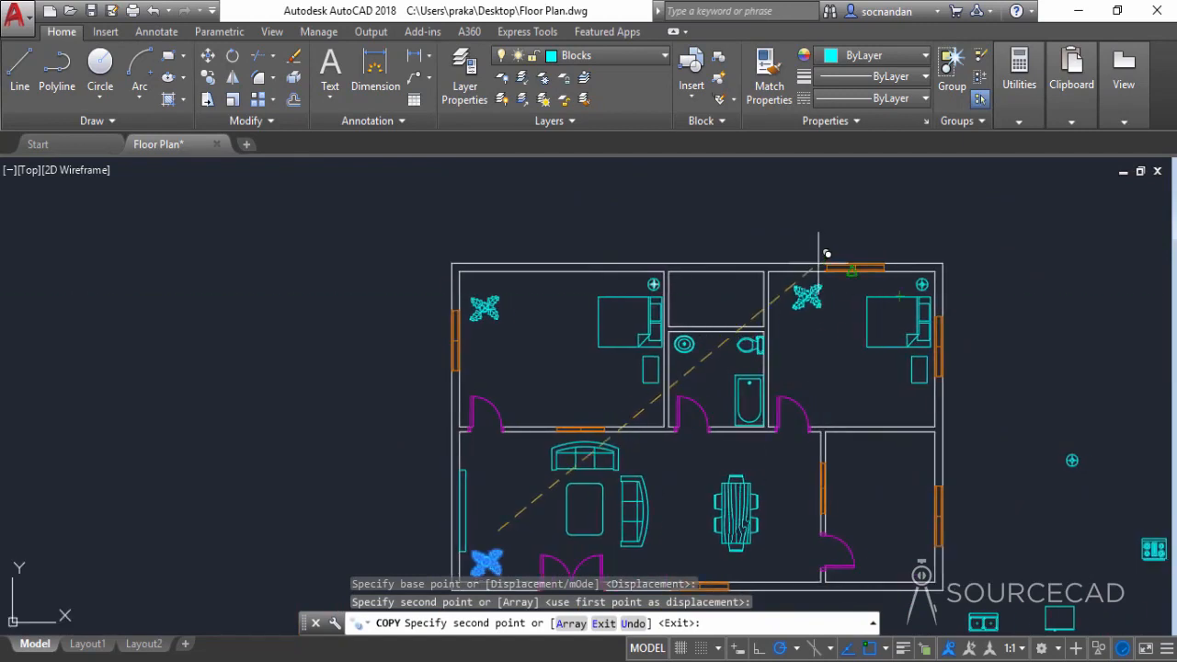
scroll(827, 257, "up", 5)
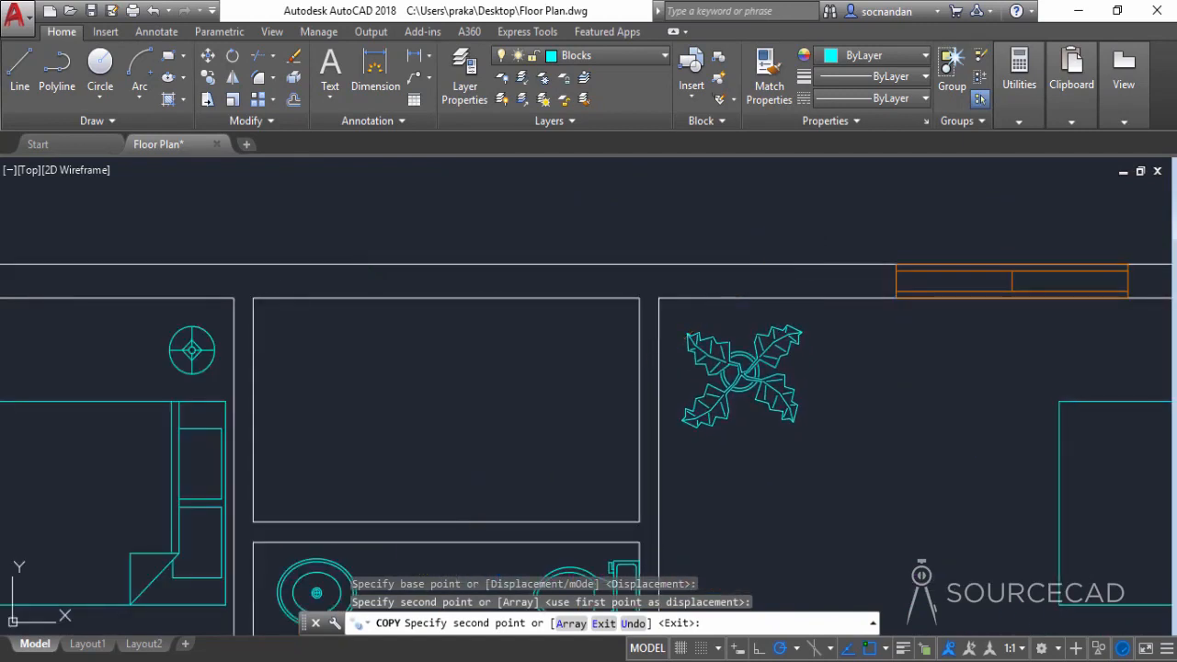
scroll(781, 248, "down", 6)
right_click(610, 246)
left_click(618, 253)
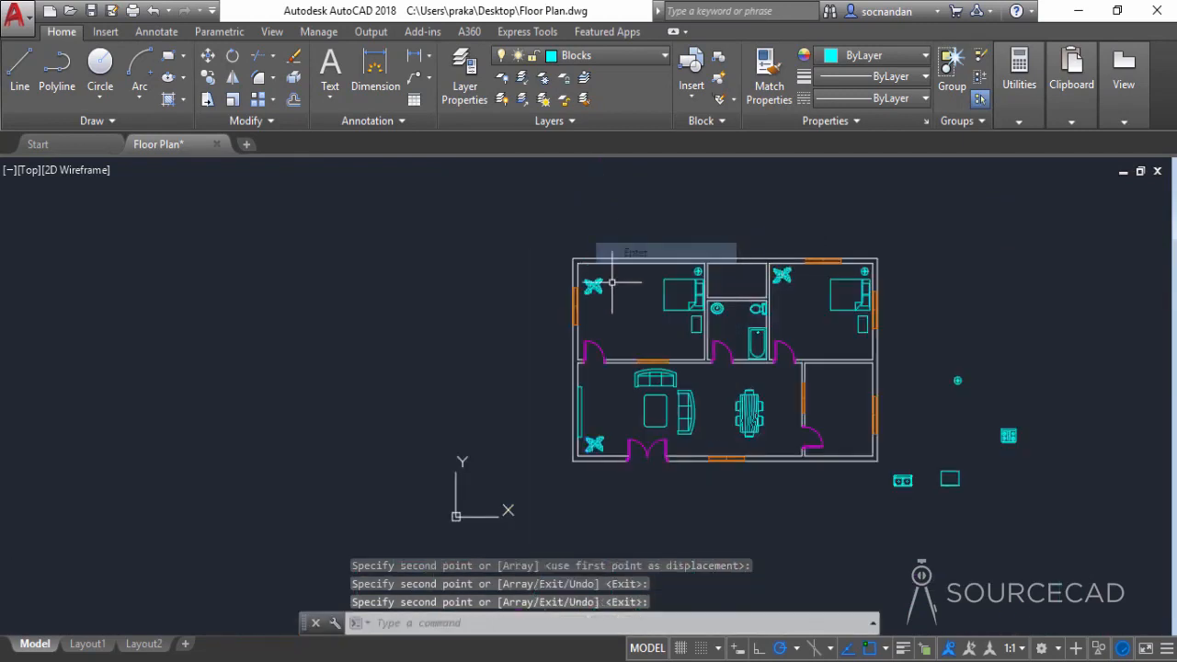
Move the plant in the left bedroom slightly upward, closer to the room's upper wall
scroll(615, 276, "up", 4)
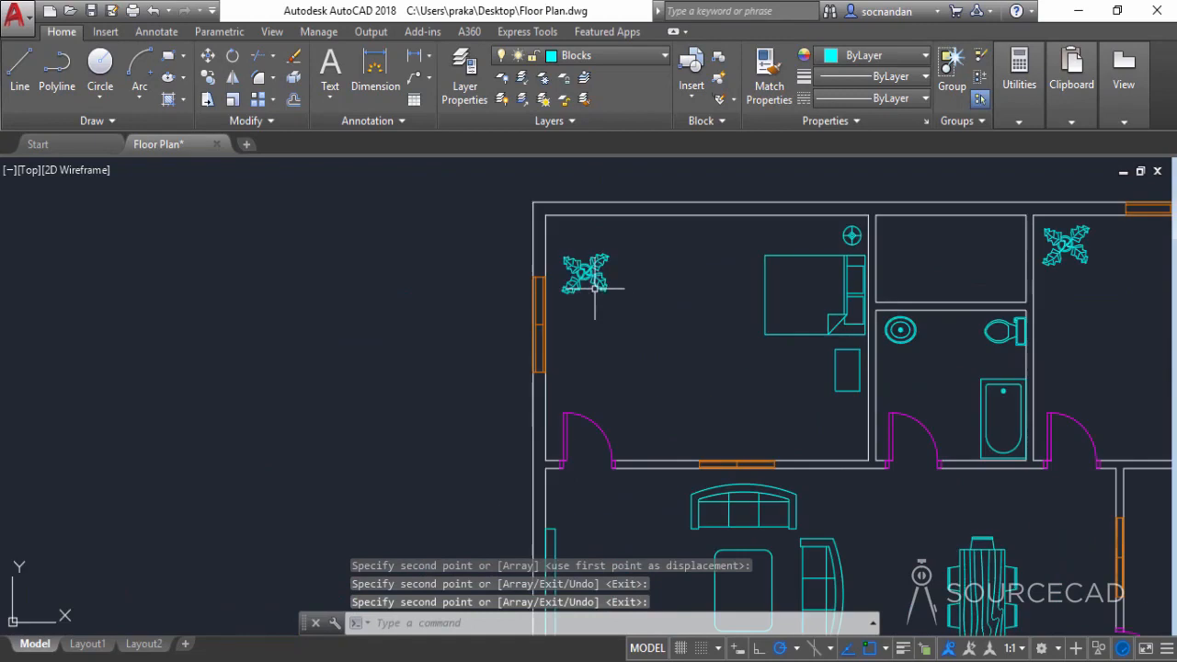
left_click(208, 55)
left_click(272, 278)
scroll(273, 264, "down", 2)
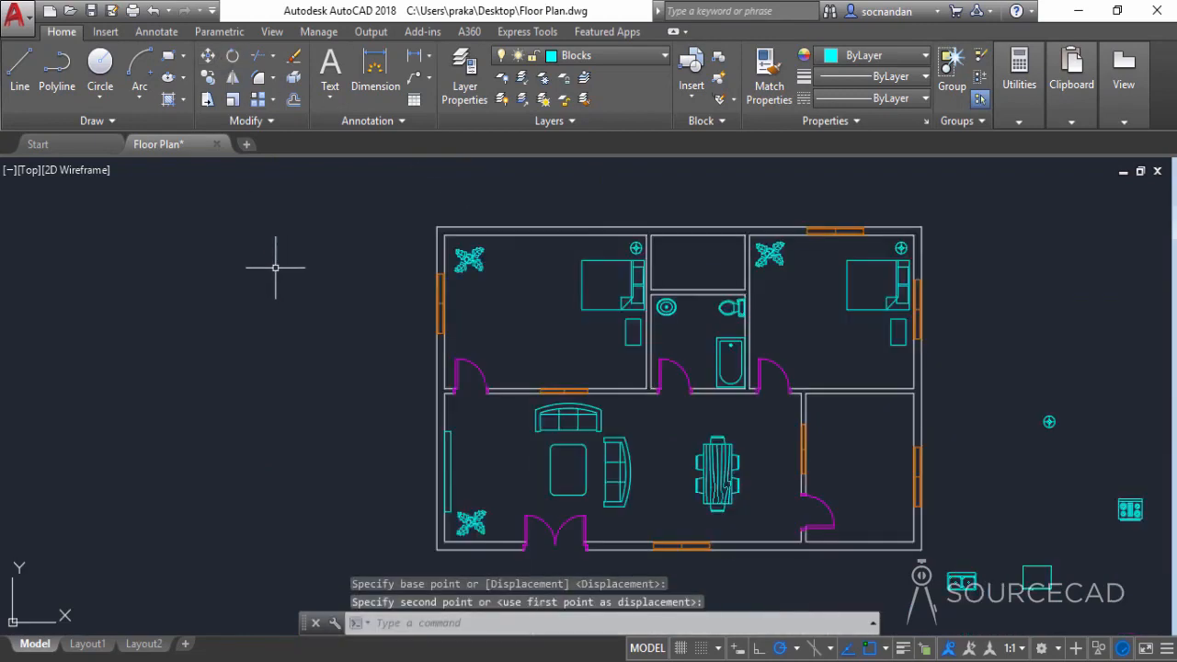
scroll(274, 268, "down", 2)
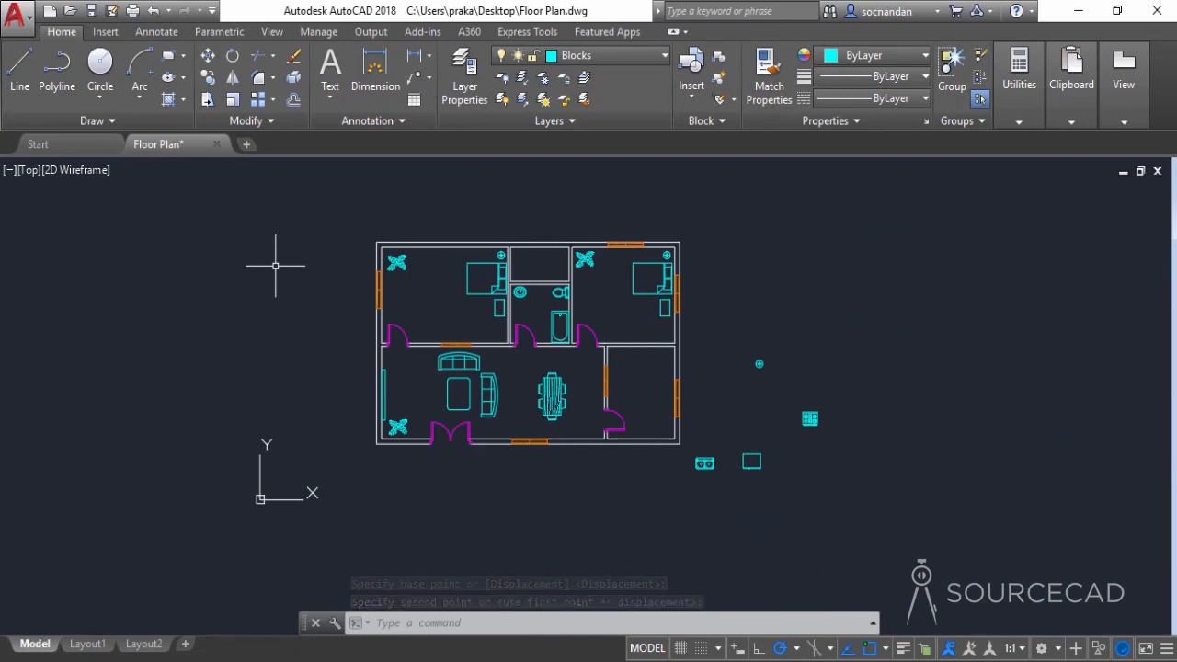
Move the double sink block from outside the plan to the middle of the kitchen's upper wall
scroll(648, 386, "up", 2)
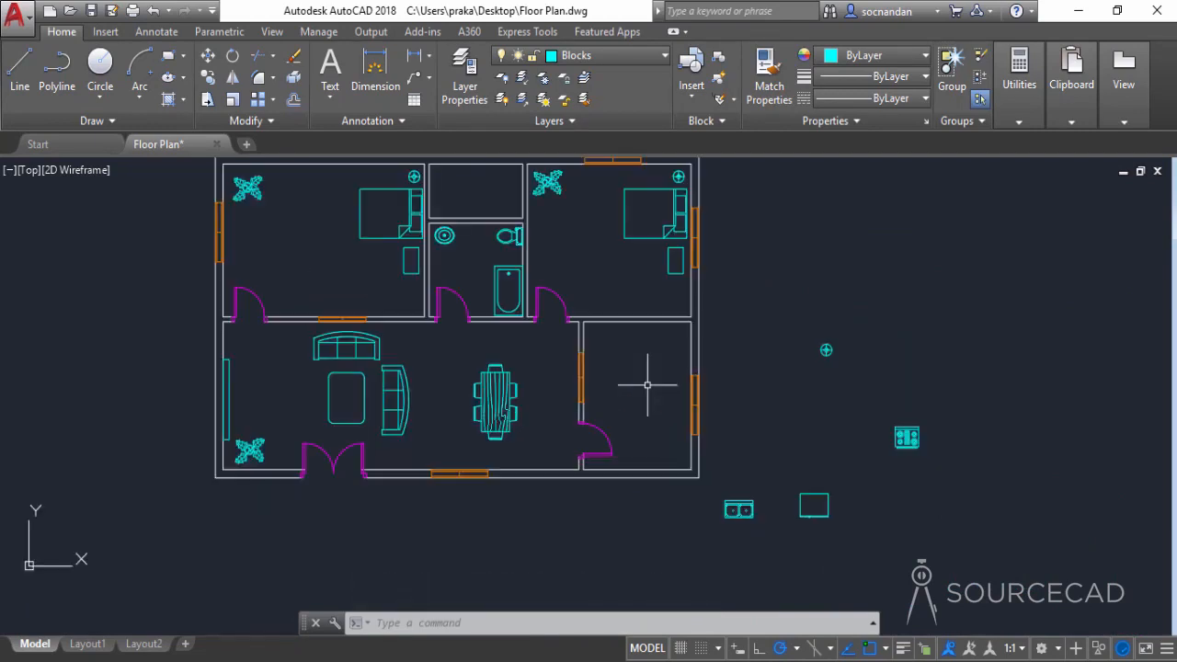
middle_click_drag(797, 519, 776, 504)
left_click(723, 498)
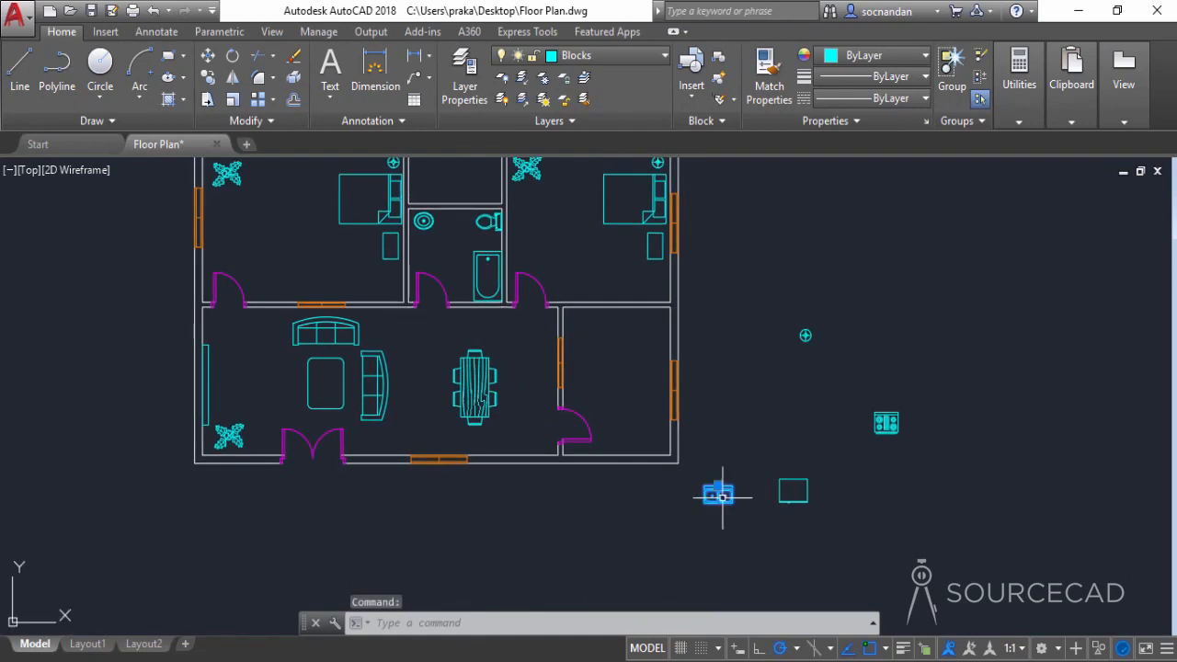
left_click(208, 57)
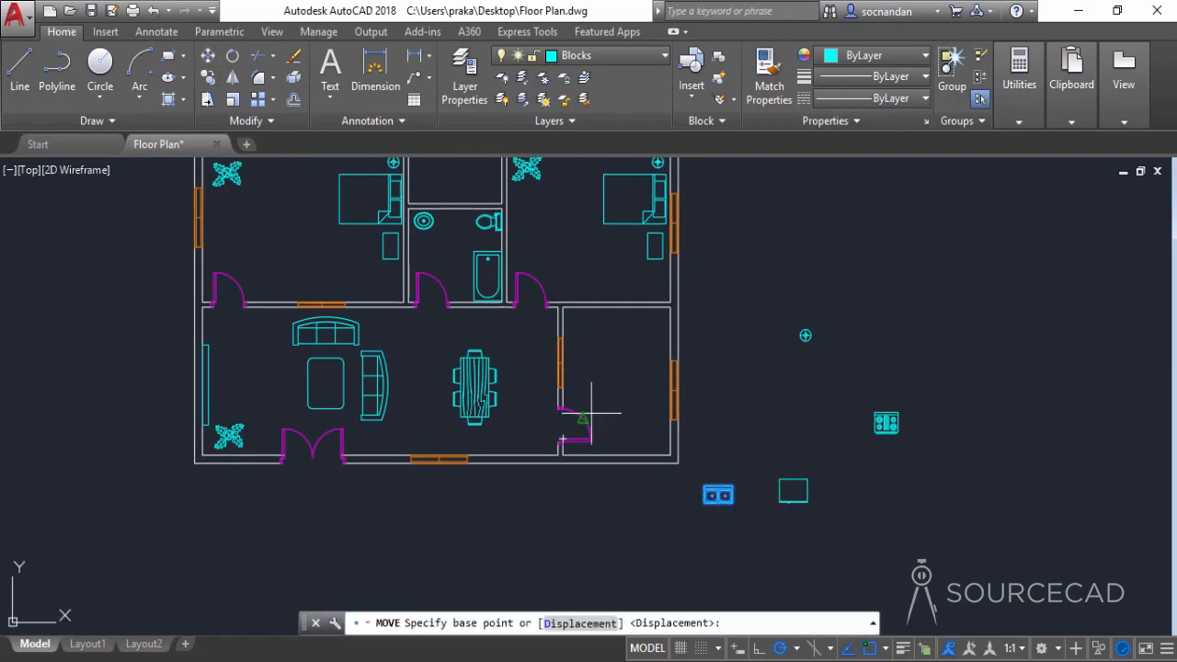
left_click(708, 495)
scroll(621, 317, "up", 2)
left_click(625, 318)
scroll(697, 402, "down", 4)
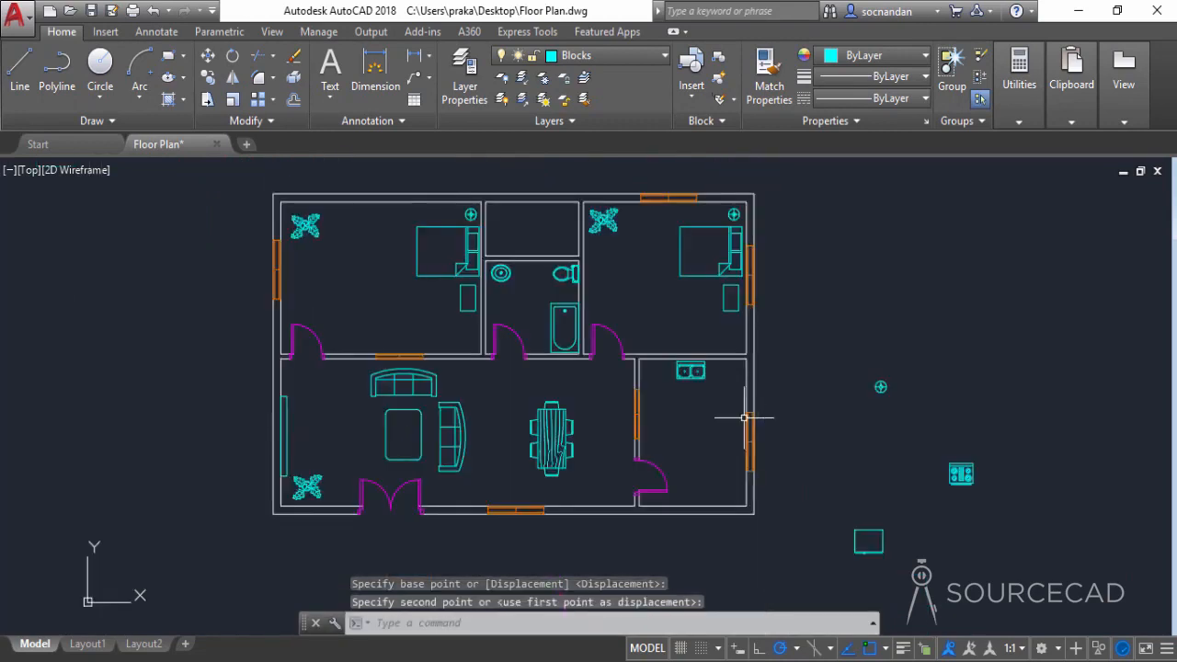
Move the stove block from outside the plan into the kitchen, beside the window in the right wall
left_click(960, 473)
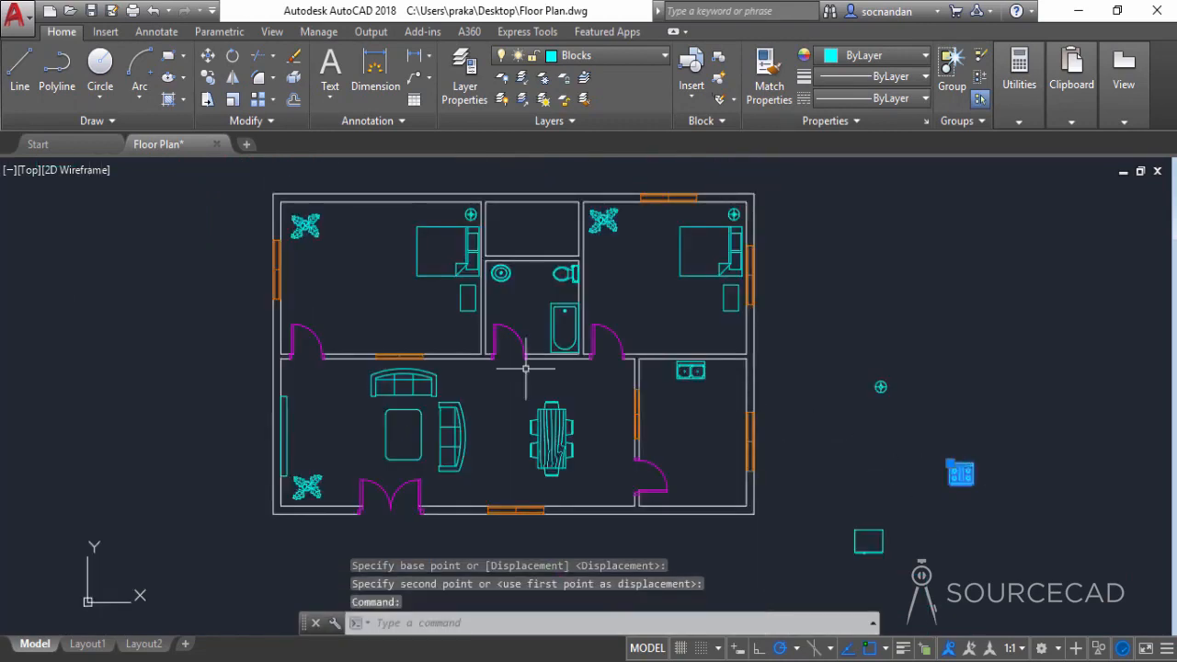
left_click(207, 55)
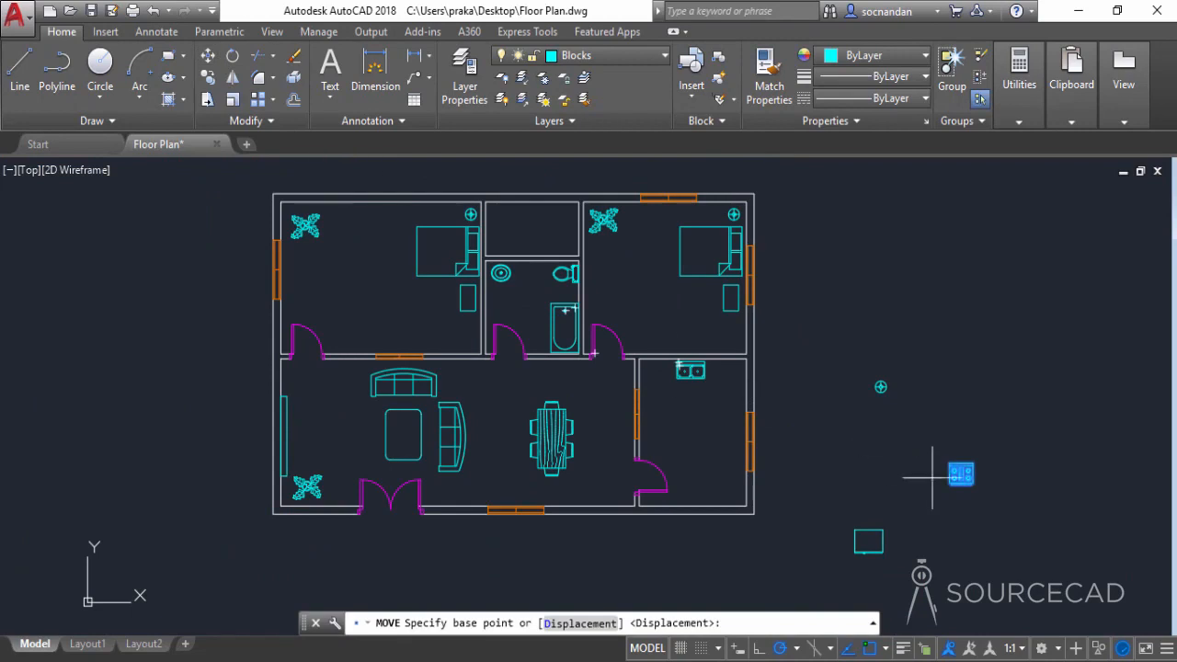
left_click(957, 478)
left_click(724, 446)
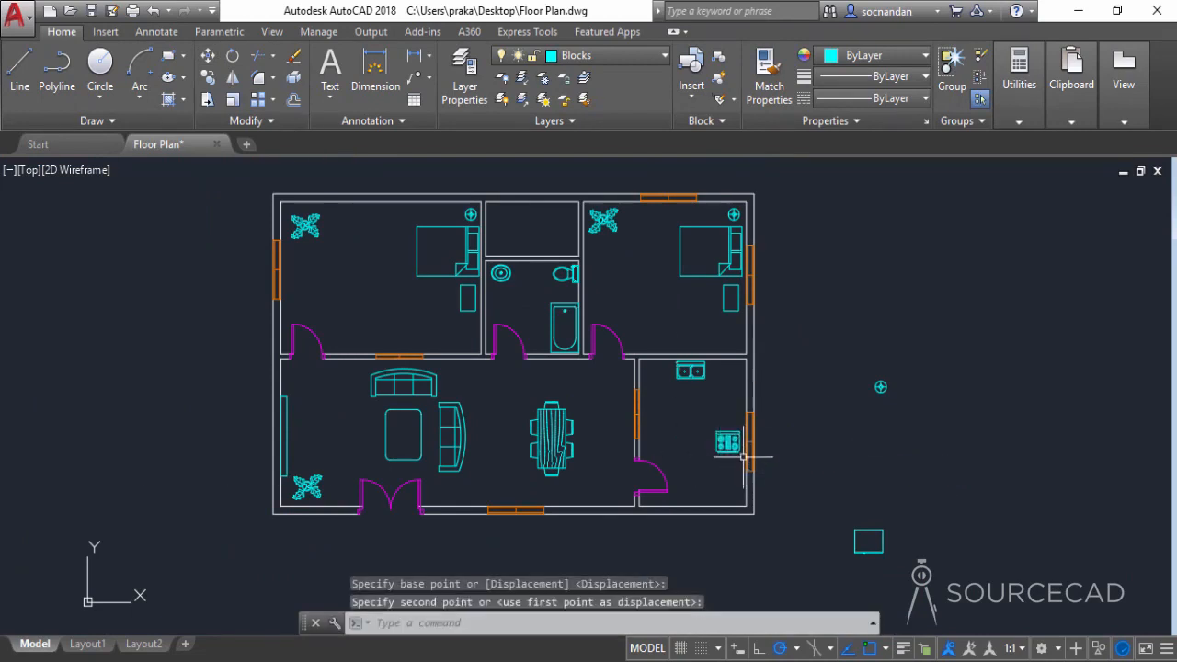
Rotate the stove 270 degrees and shift it slightly left so it clears the kitchen's right wall
left_click(233, 55)
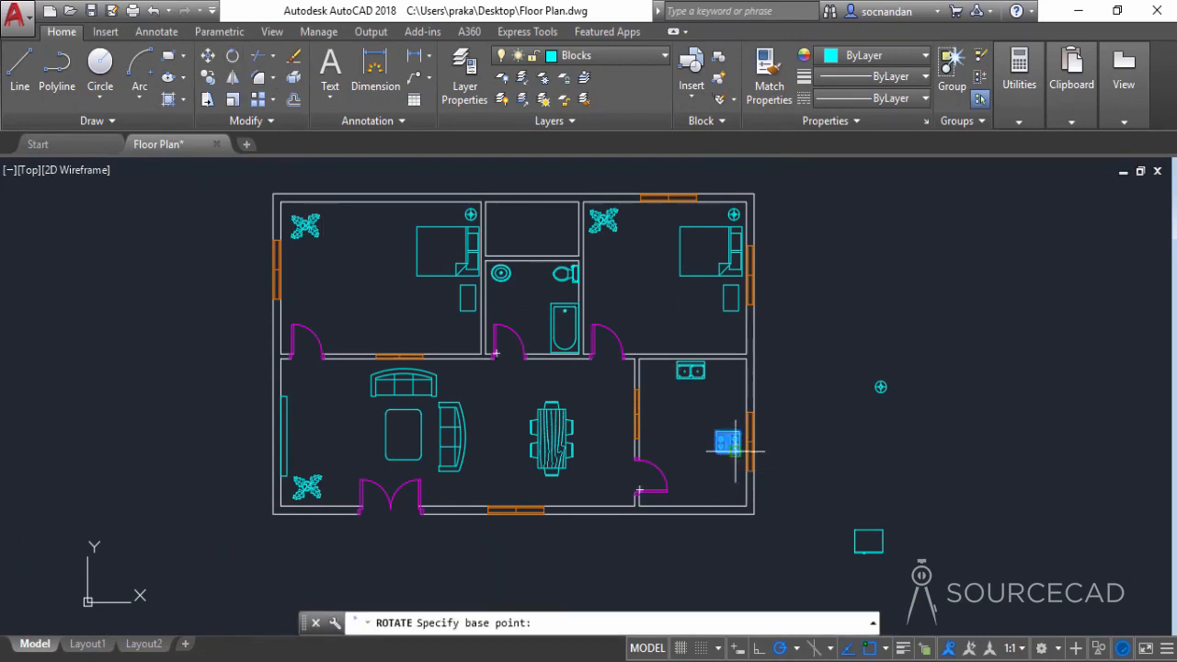
left_click(734, 445)
left_click(735, 486)
scroll(735, 479, "up", 5)
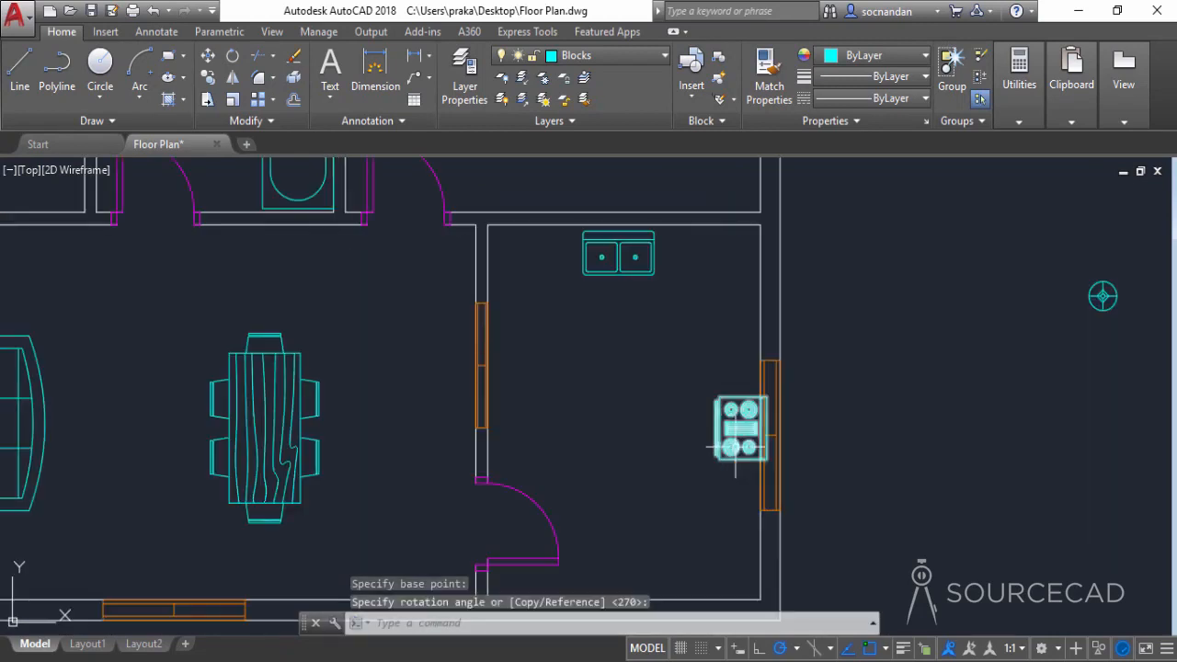
left_click(736, 428)
type("m")
key("Return")
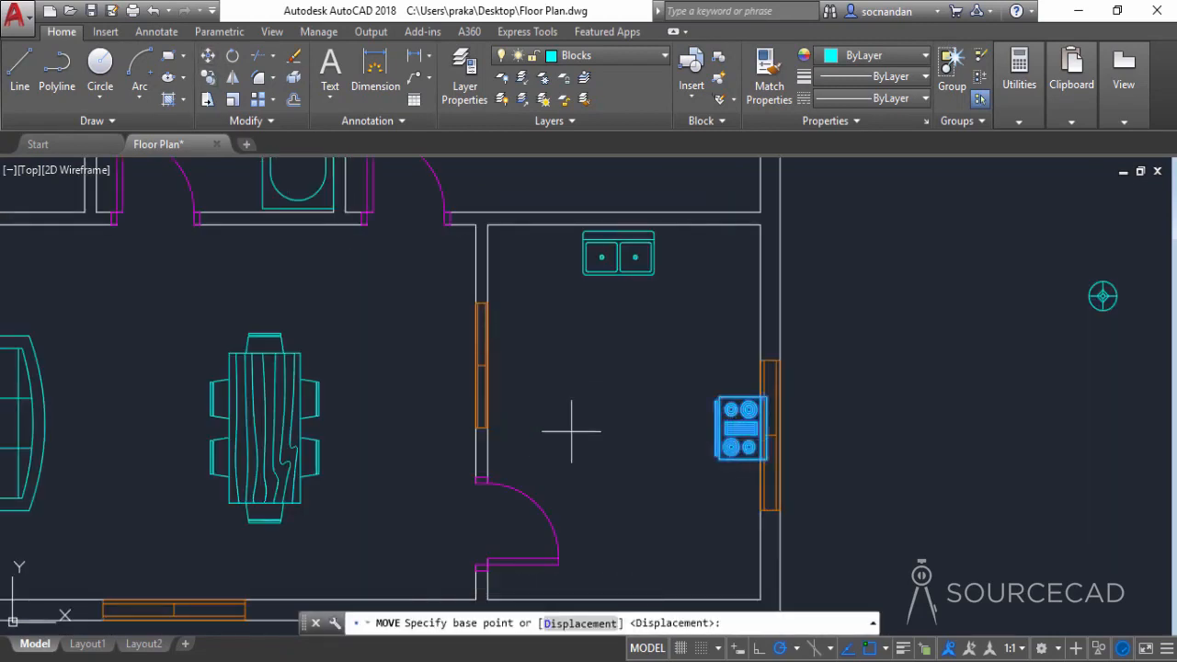
left_click(634, 428)
left_click(622, 429)
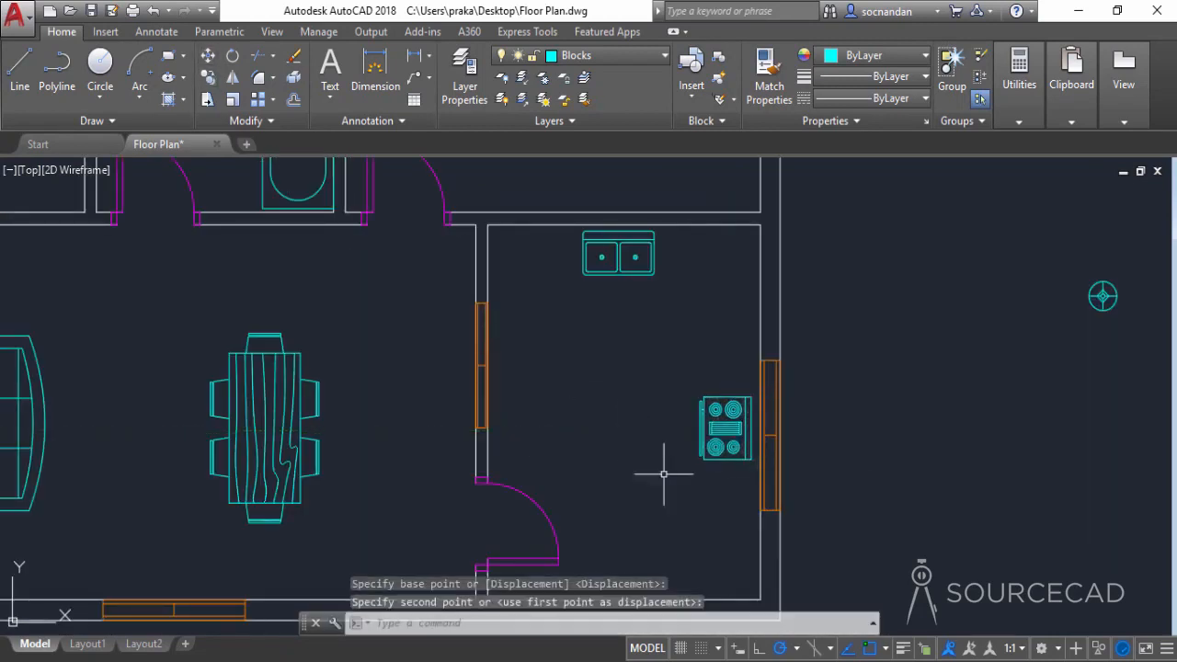
Move the rectangular appliance block from outside the plan into the kitchen's upper-left corner, leaving small gaps to both walls
scroll(972, 486, "down", 5)
left_click(995, 554)
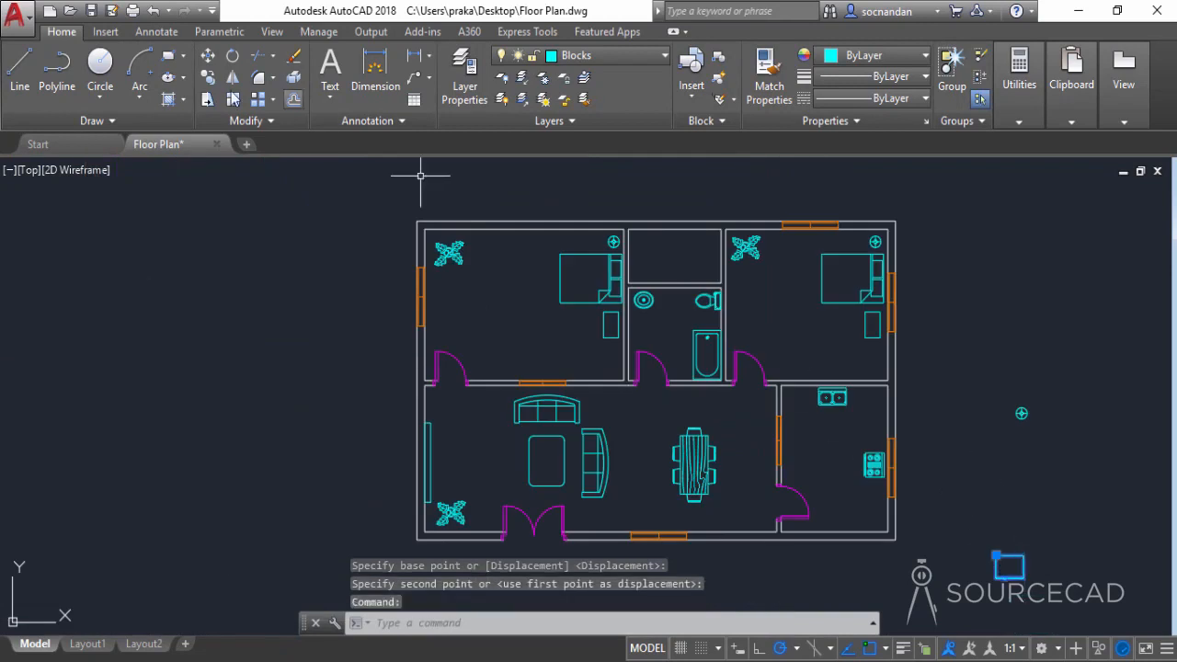
left_click(209, 59)
left_click(1009, 563)
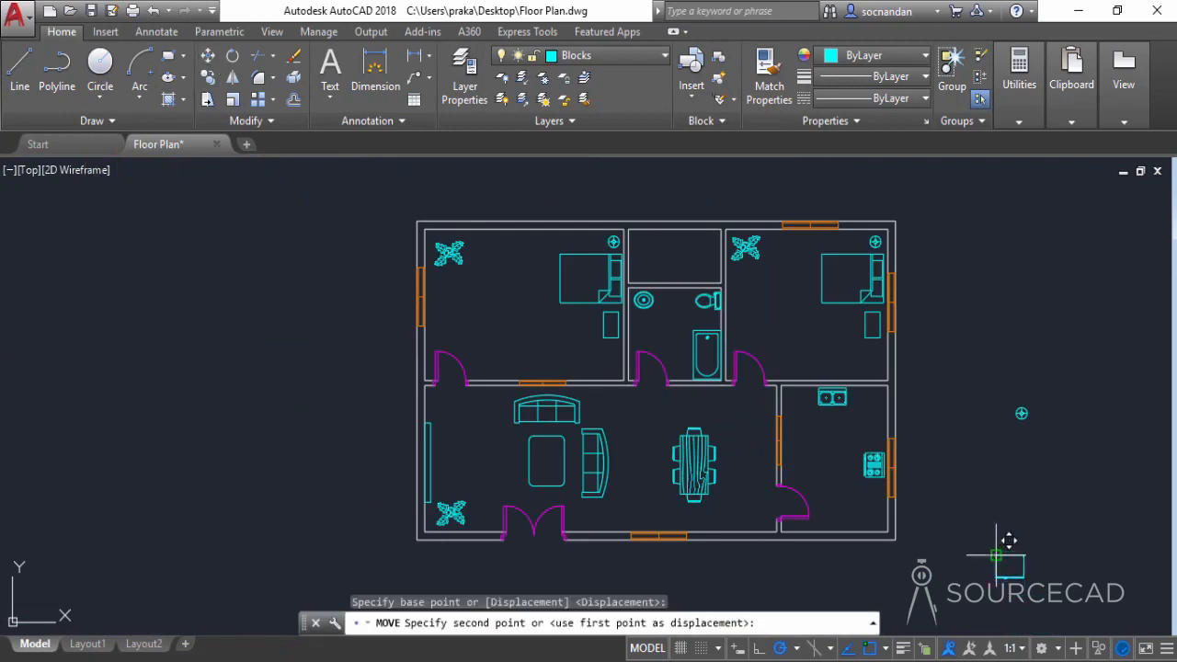
scroll(797, 374, "up", 4)
scroll(786, 372, "up", 5)
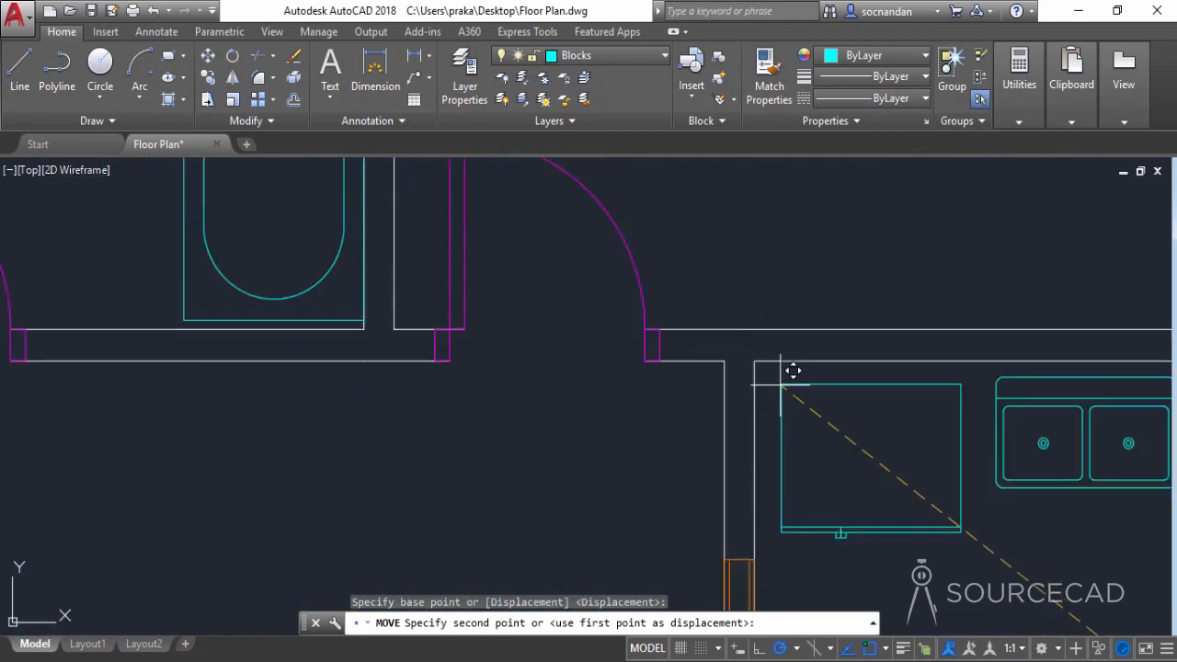
left_click(769, 382)
scroll(828, 420, "down", 4)
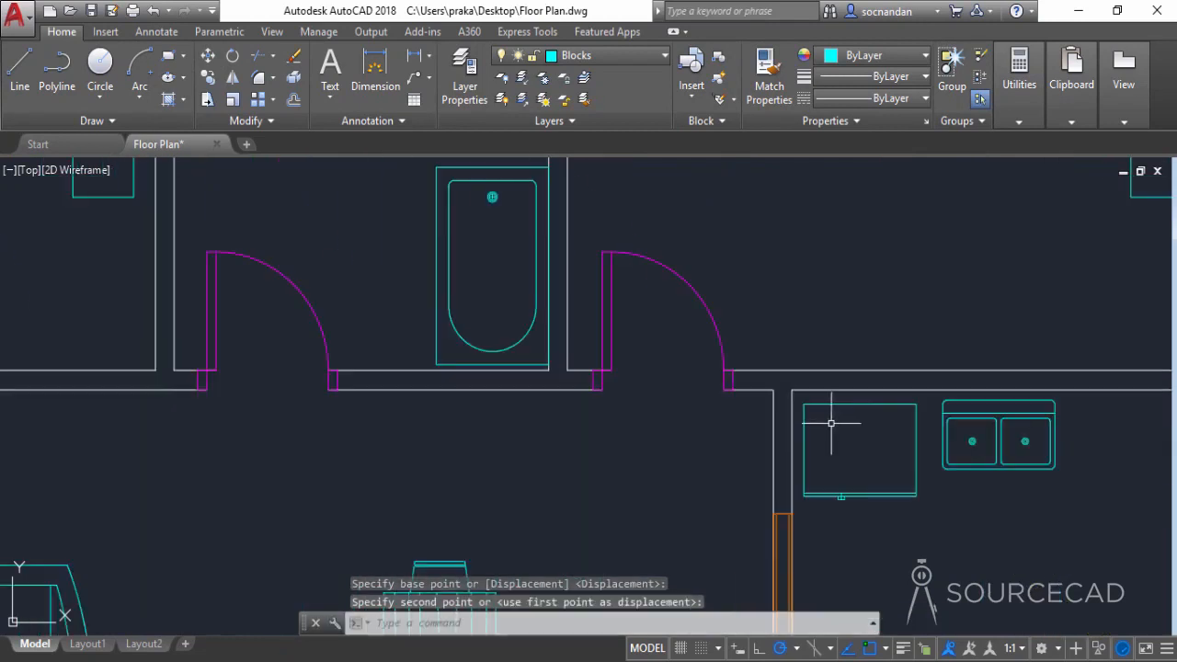
Shift the double sink slightly right along the upper wall, away from the corner appliance
scroll(839, 433, "down", 3)
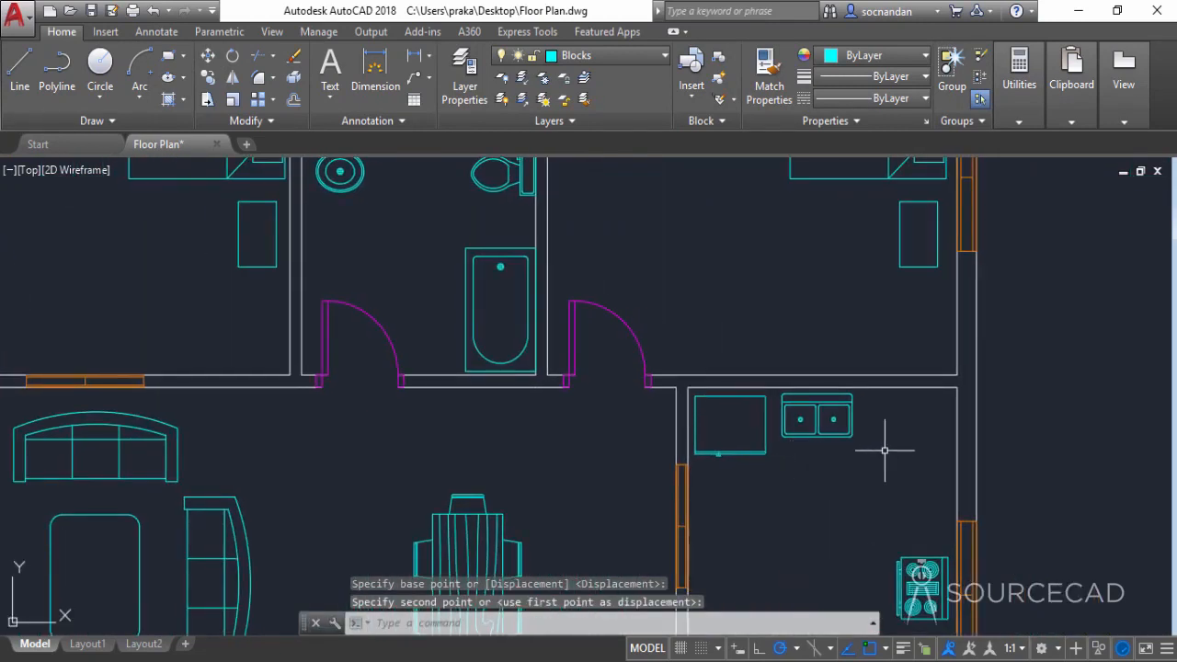
left_click(830, 404)
left_click(208, 55)
left_click(793, 532)
left_click(823, 536)
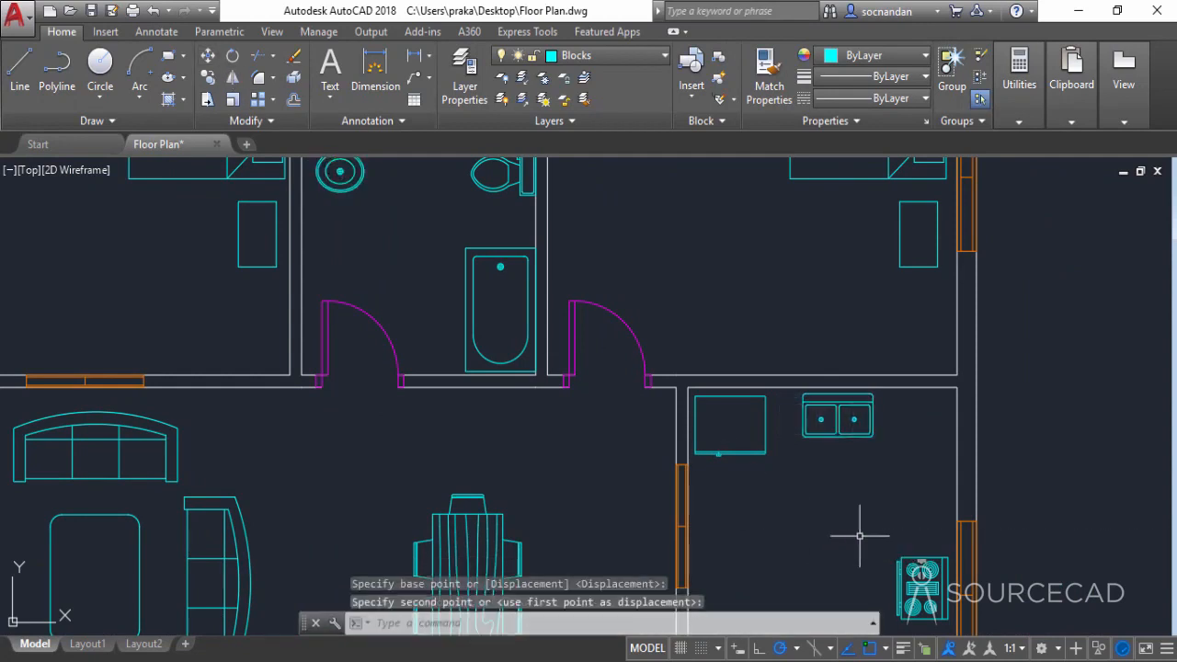
Erase the leftover round block outside the plan, to the right of the kitchen
scroll(860, 535, "down", 4)
scroll(1030, 499, "up", 2)
left_click(1111, 481)
left_click(1024, 418)
right_click(1033, 439)
left_click(1021, 303)
Draw a counter line 3' down from the kitchen's upper wall between the appliance and sink, continuing horizontally to the right wall
scroll(1012, 405, "down", 4)
middle_click_drag(1020, 441, 756, 426)
scroll(651, 418, "up", 2)
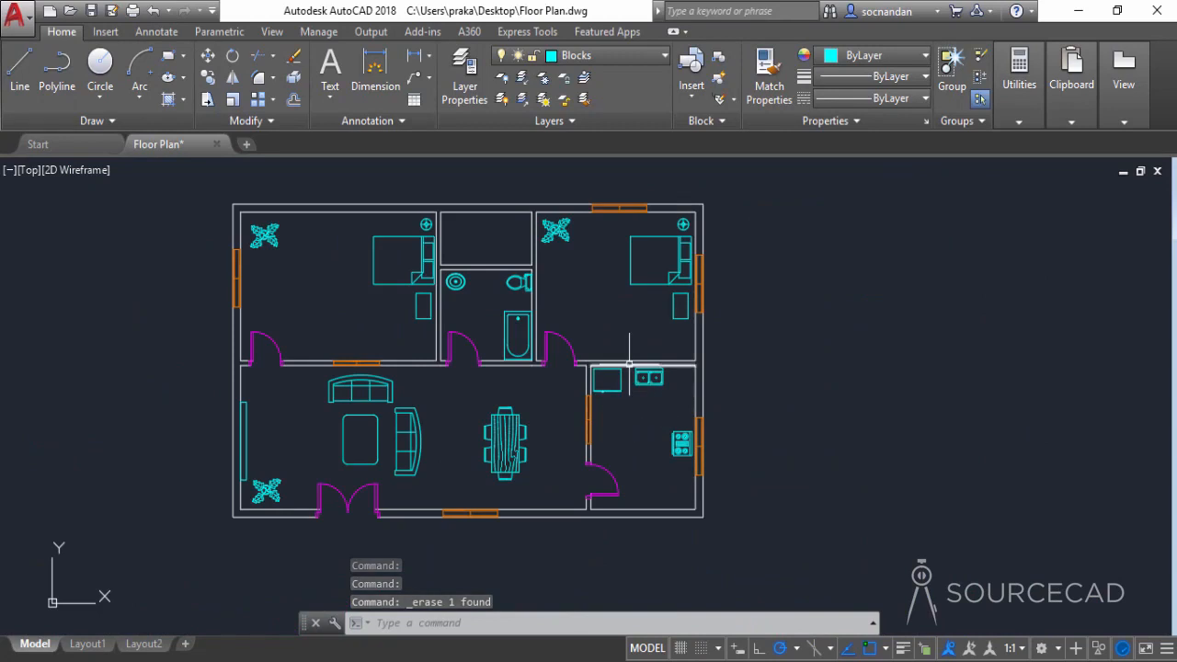
left_click(20, 71)
scroll(642, 377, "up", 3)
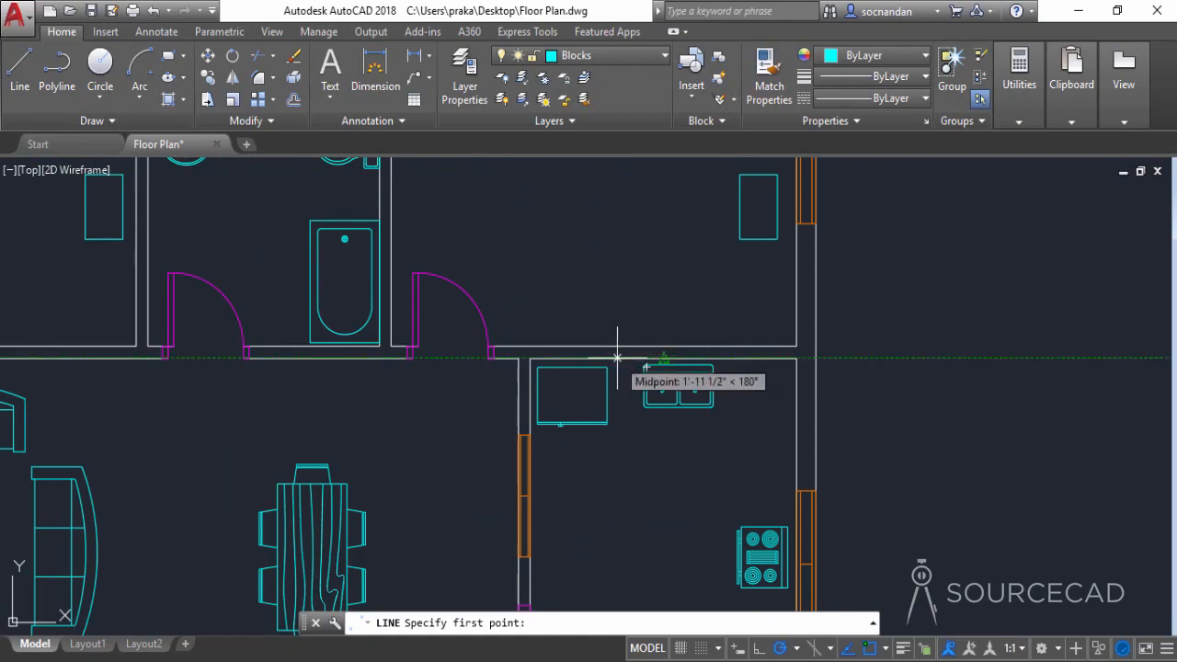
left_click(625, 360)
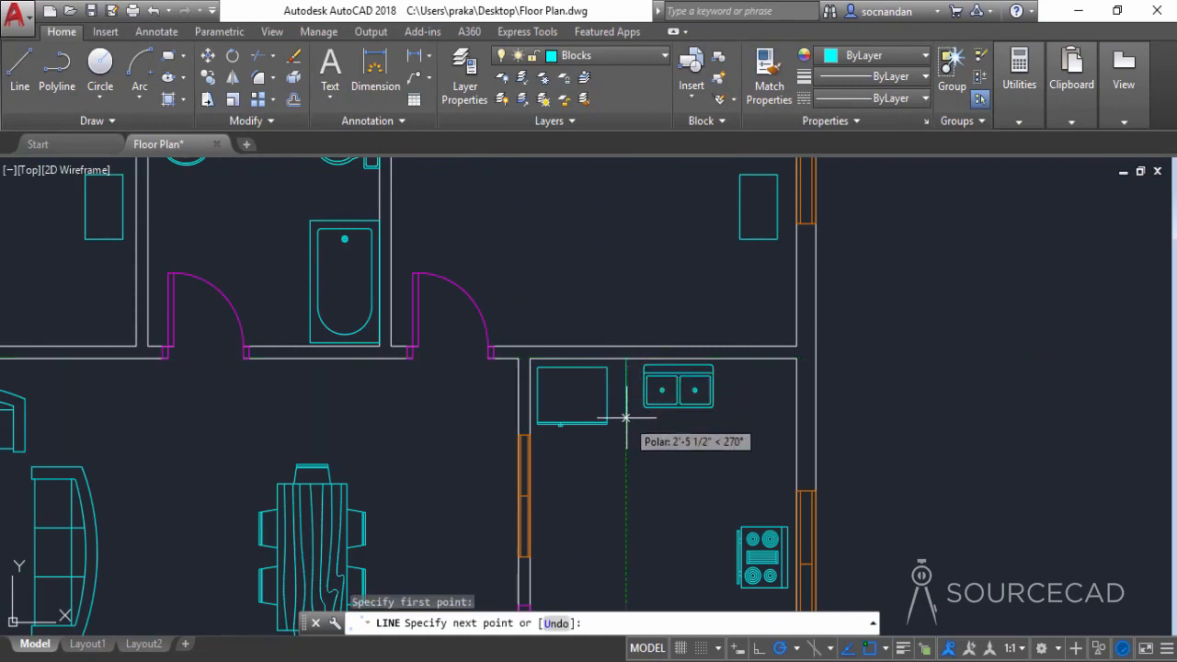
type("3'")
key("Return")
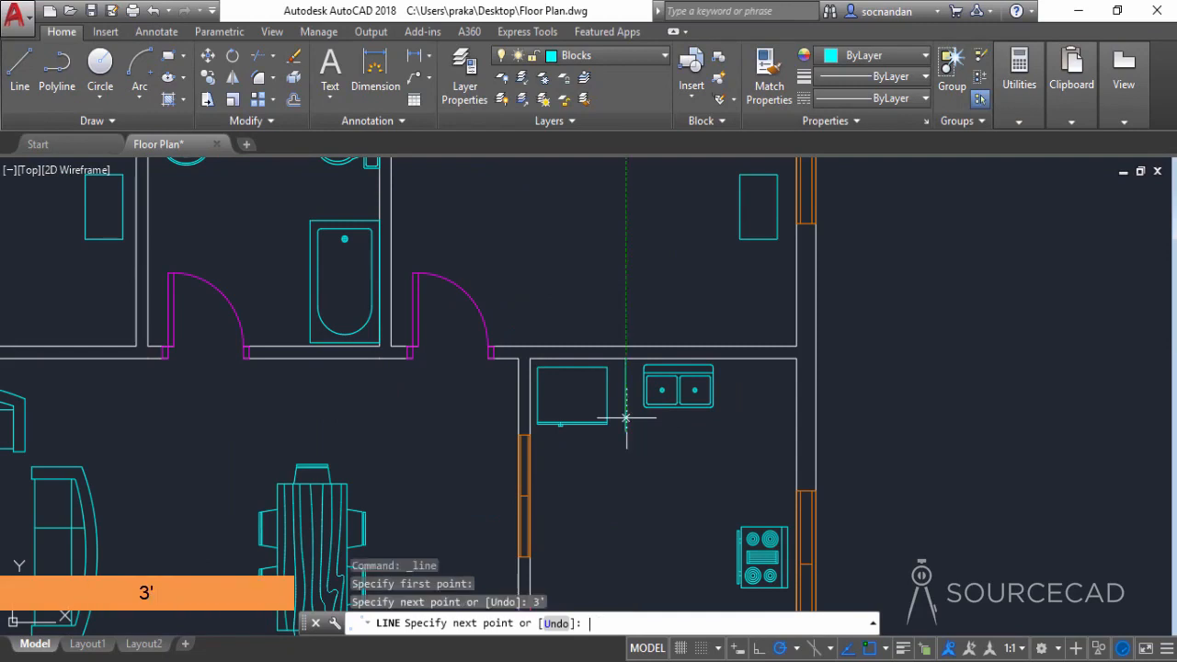
left_click(796, 432)
right_click(867, 407)
left_click(873, 419)
scroll(880, 460, "down", 3)
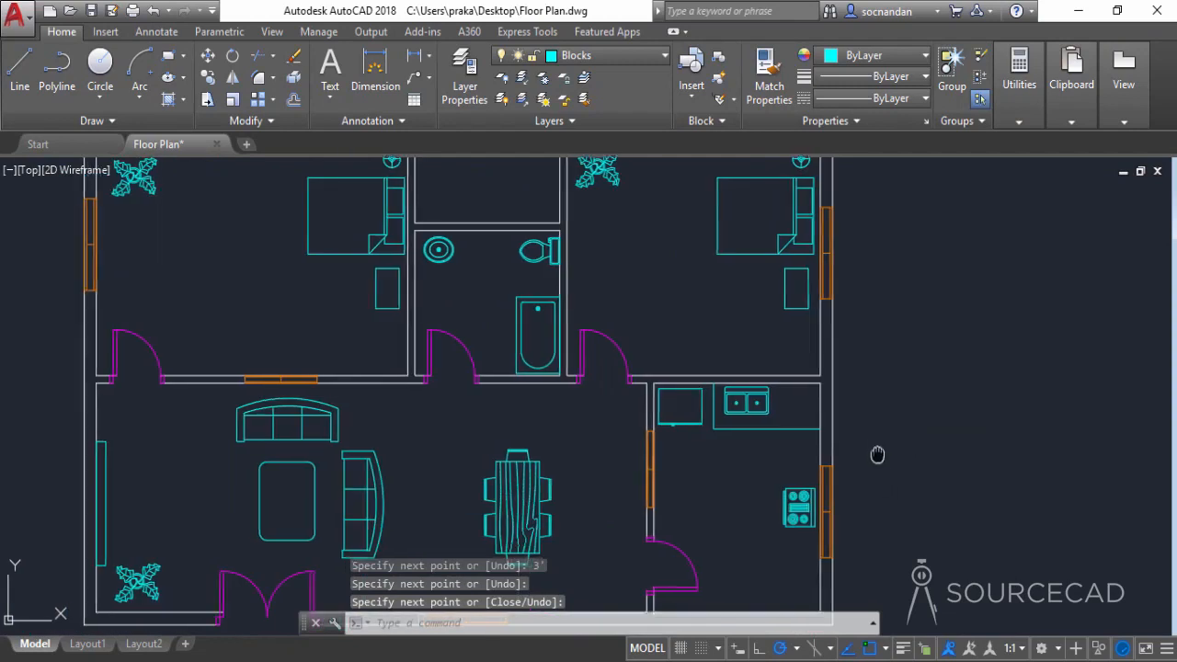
Draw a vertical counter line from 3' left of the kitchen's lower-right inner corner up to the horizontal counter edge
left_click(19, 69)
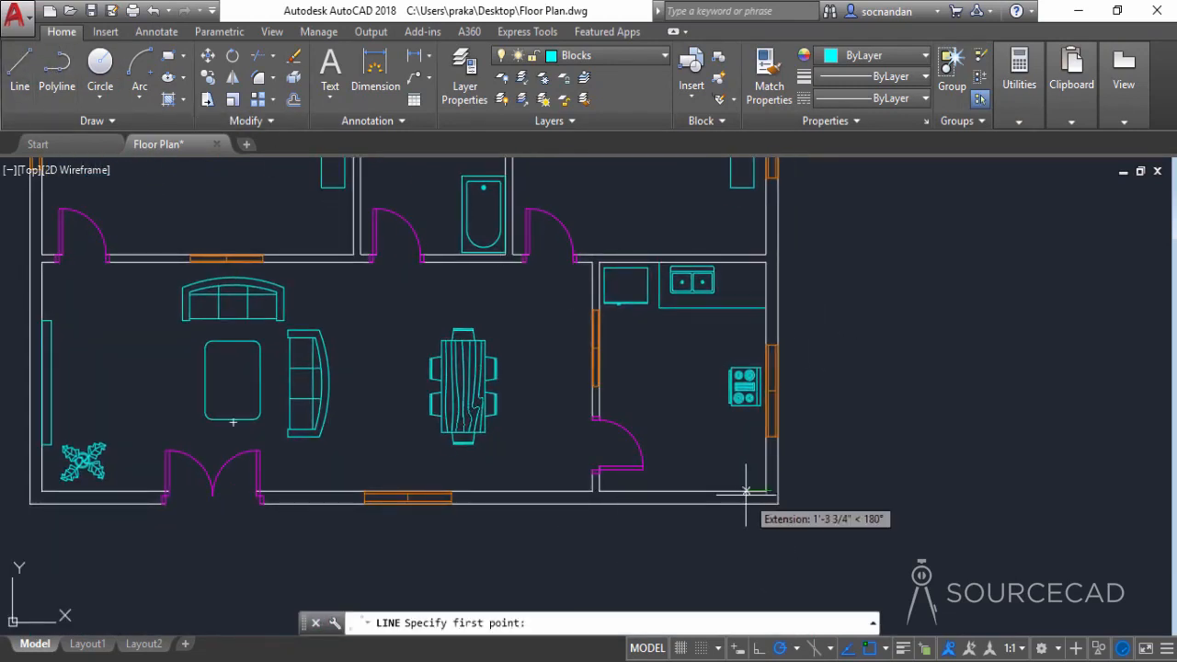
type("3'")
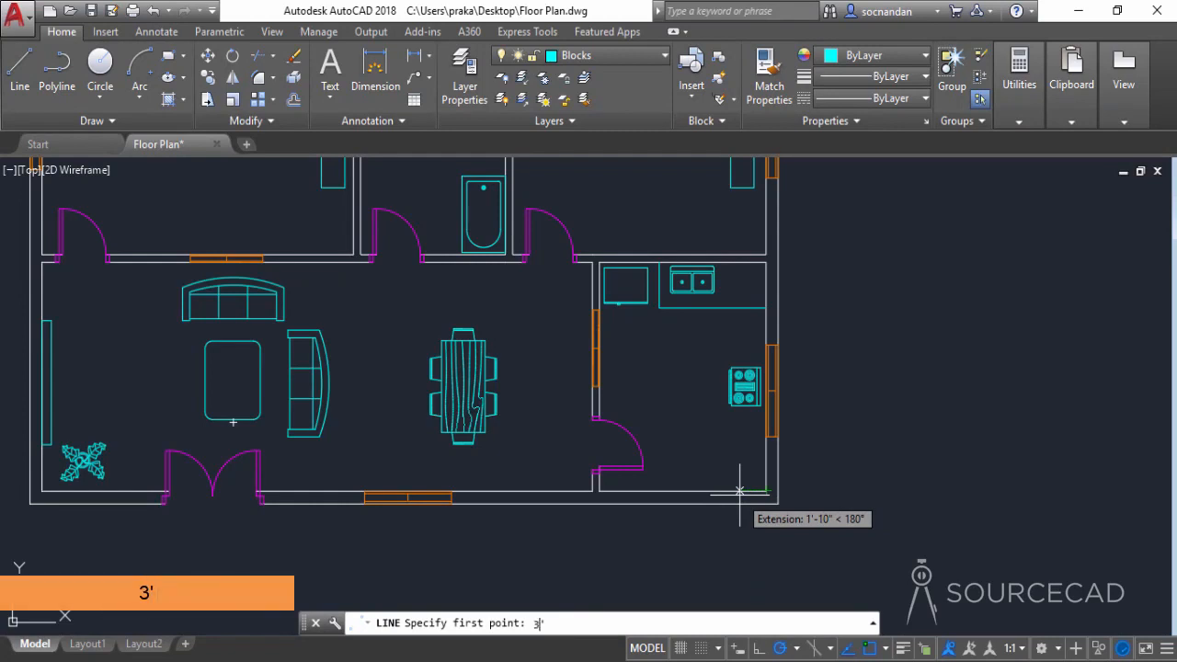
key("Return")
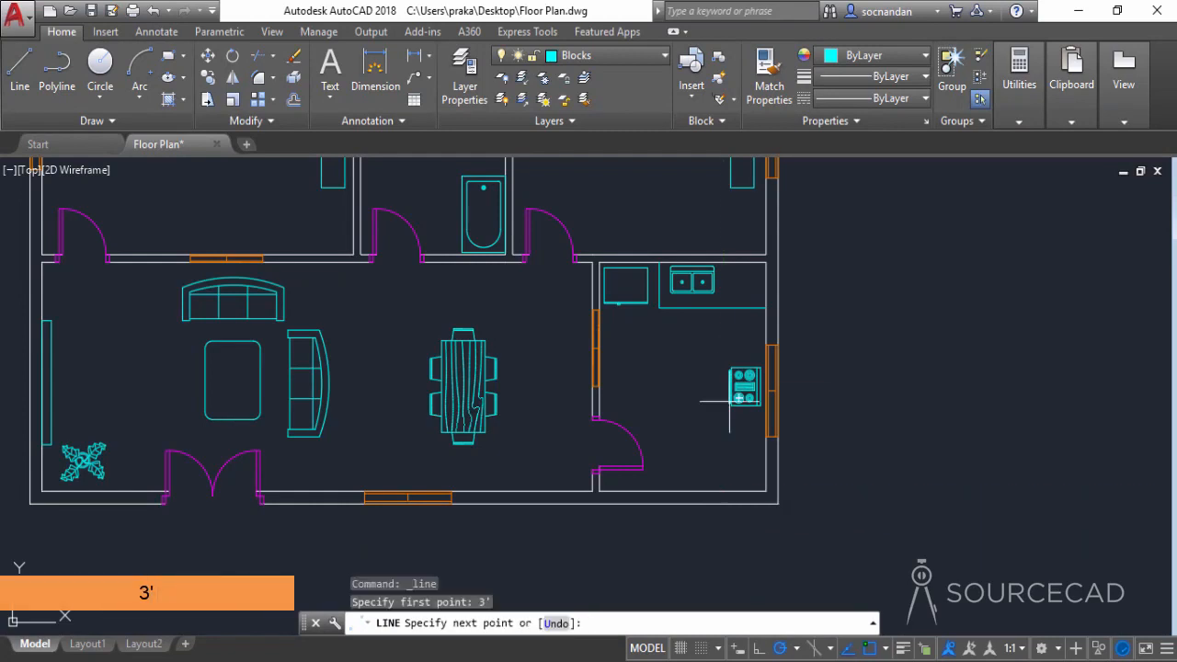
right_click(741, 296)
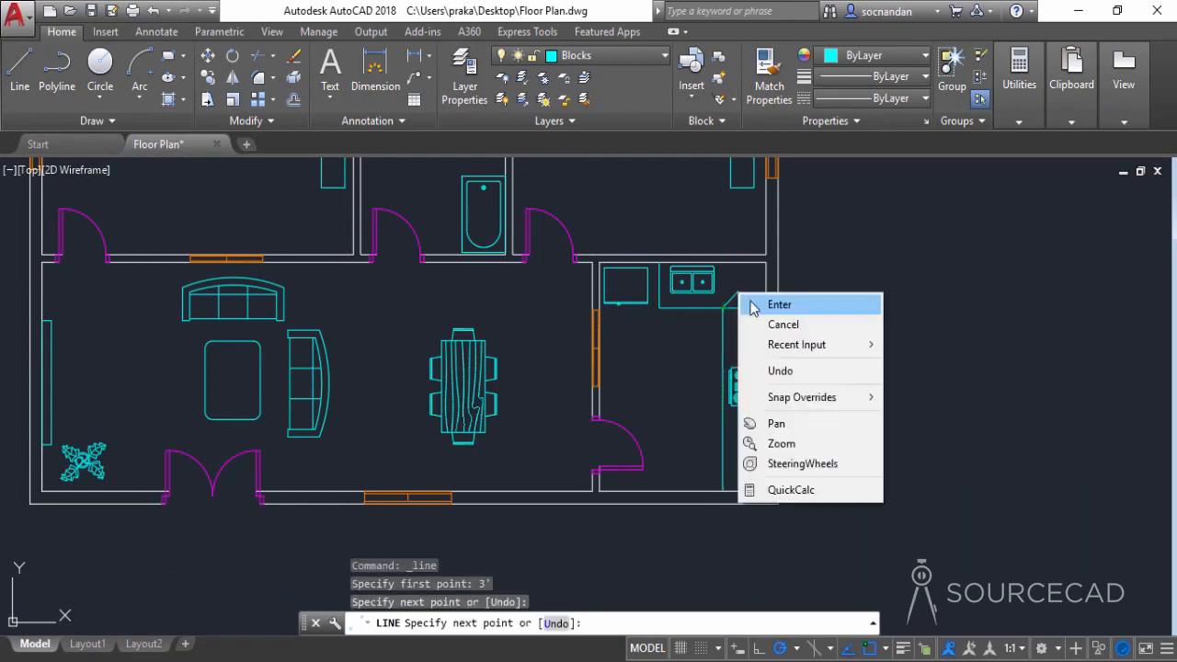
left_click(779, 304)
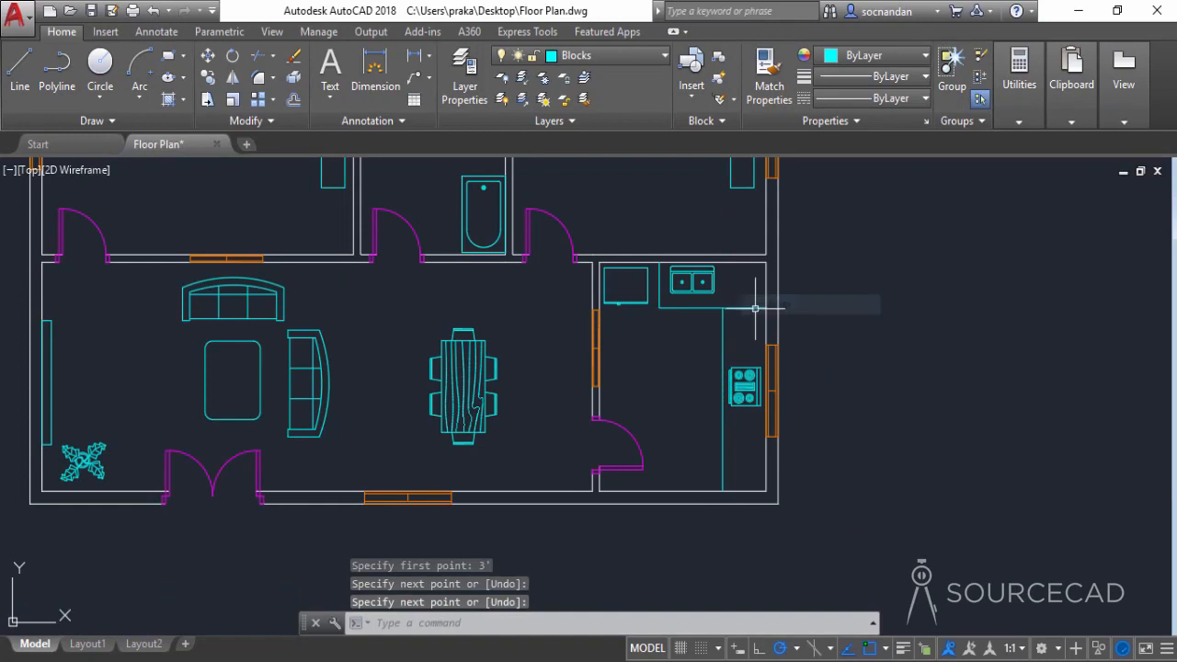
Trim the horizontal counter edge right of the vertical counter line to form an L-shaped kitchen counter
left_click(260, 57)
right_click(273, 156)
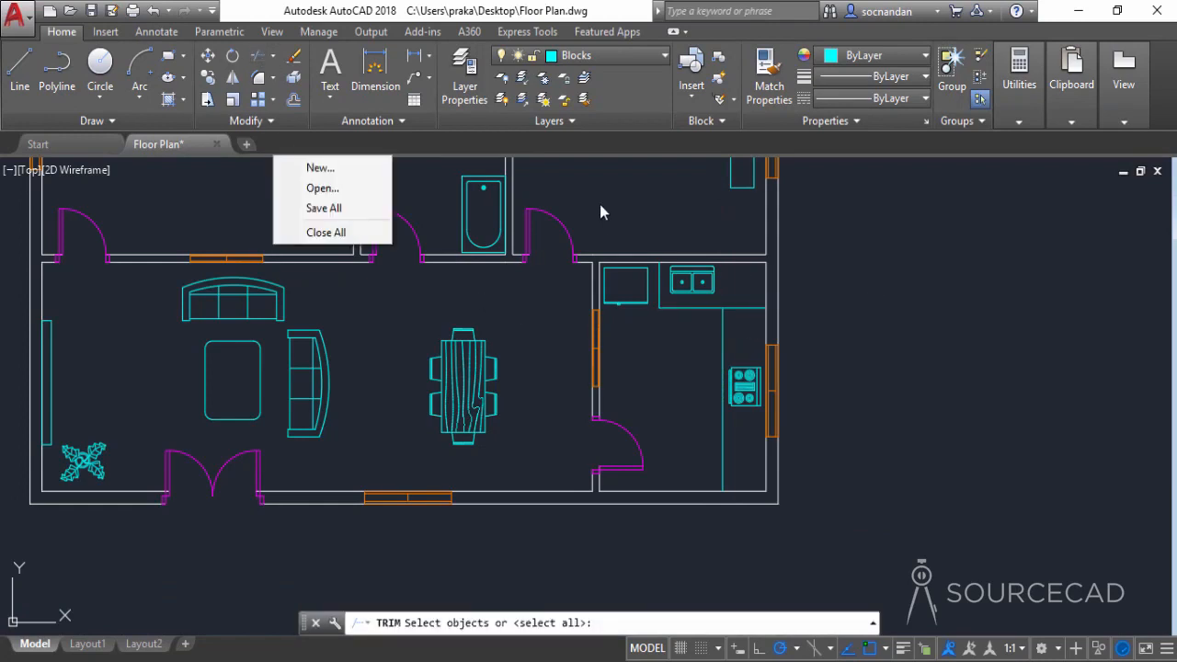
key("Return")
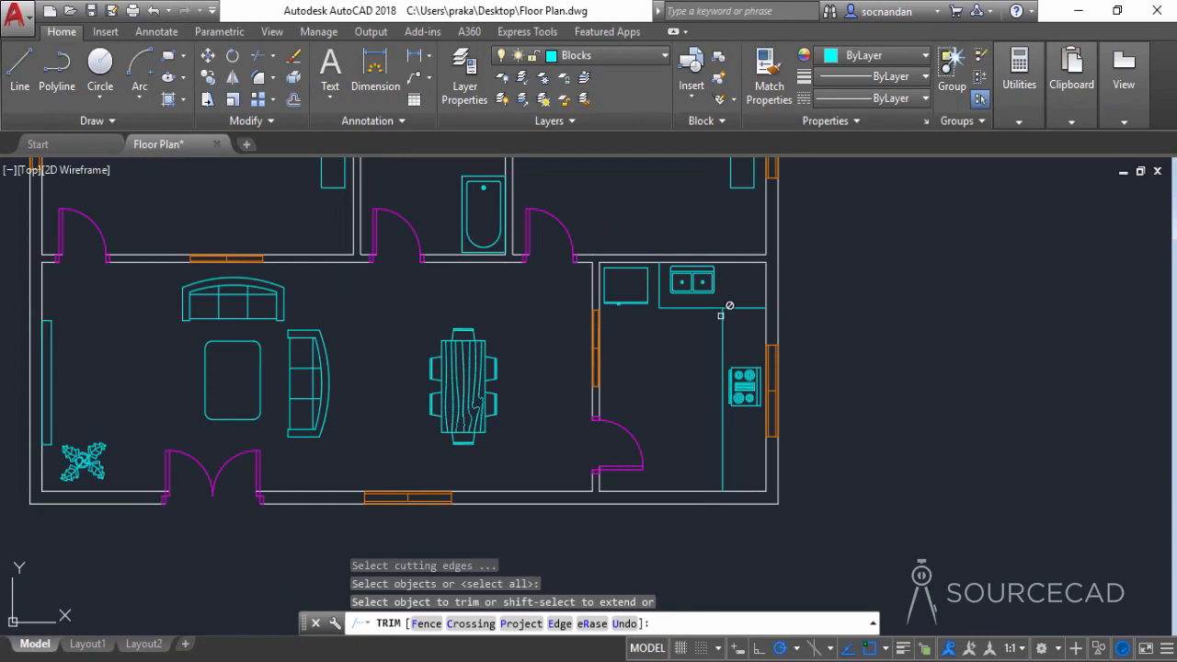
left_click(718, 315)
left_click(743, 308)
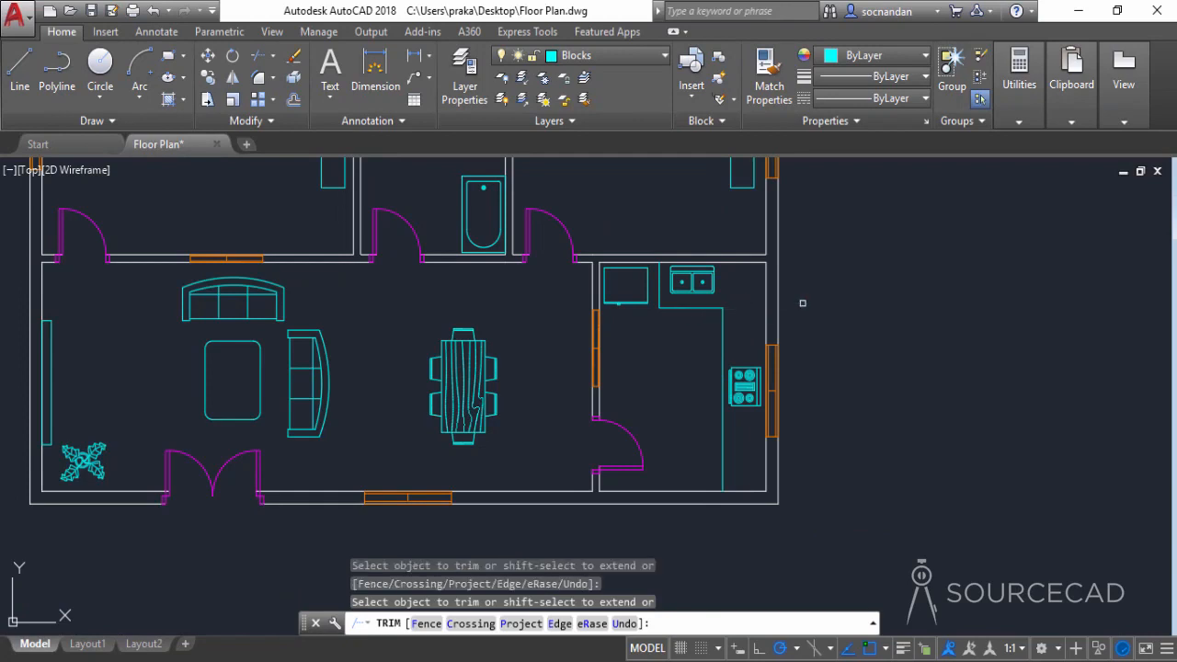
right_click(802, 303)
left_click(823, 317)
scroll(819, 314, "down", 4)
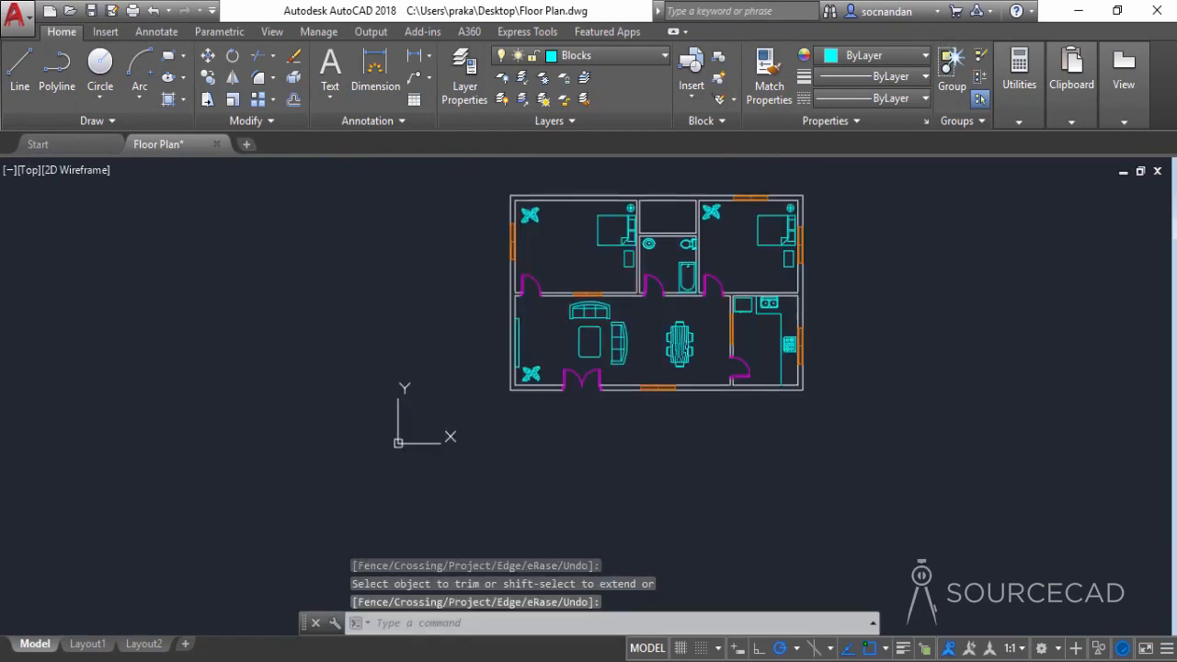
middle_click_drag(827, 311, 822, 366)
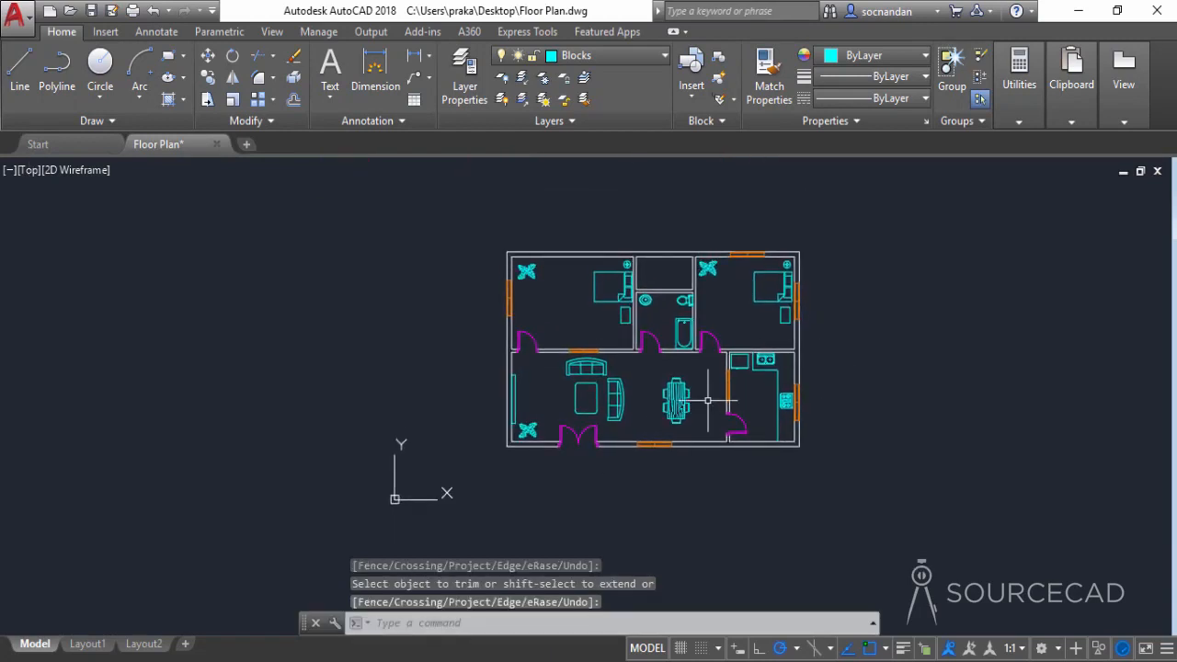